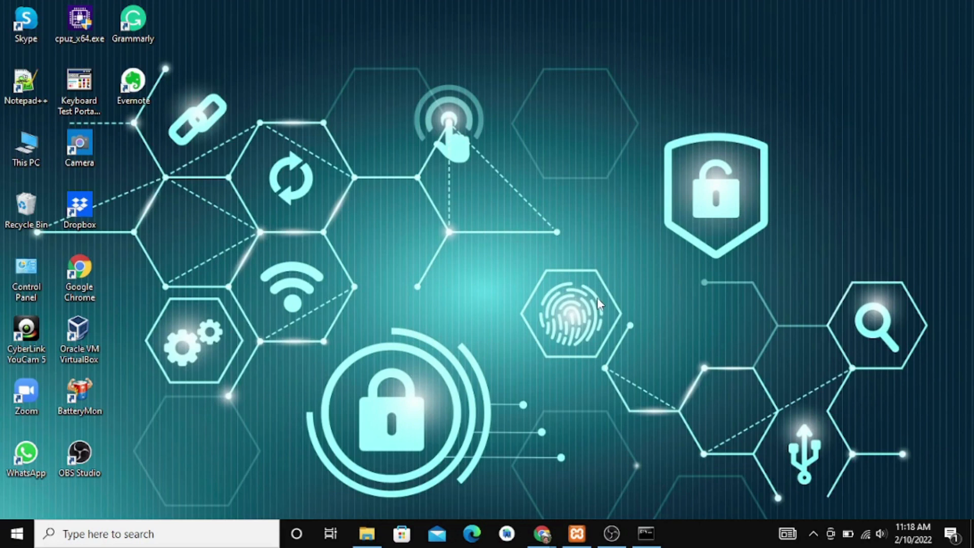
- Switch to Nessus Essentials in Chrome and start a new Host Discovery scan named HD
mouse_move(542, 533)
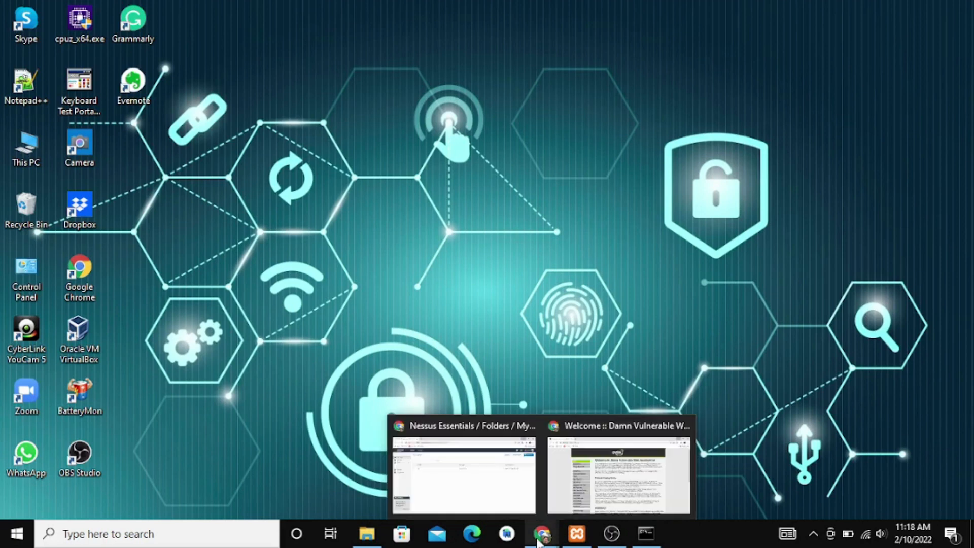
left_click(499, 474)
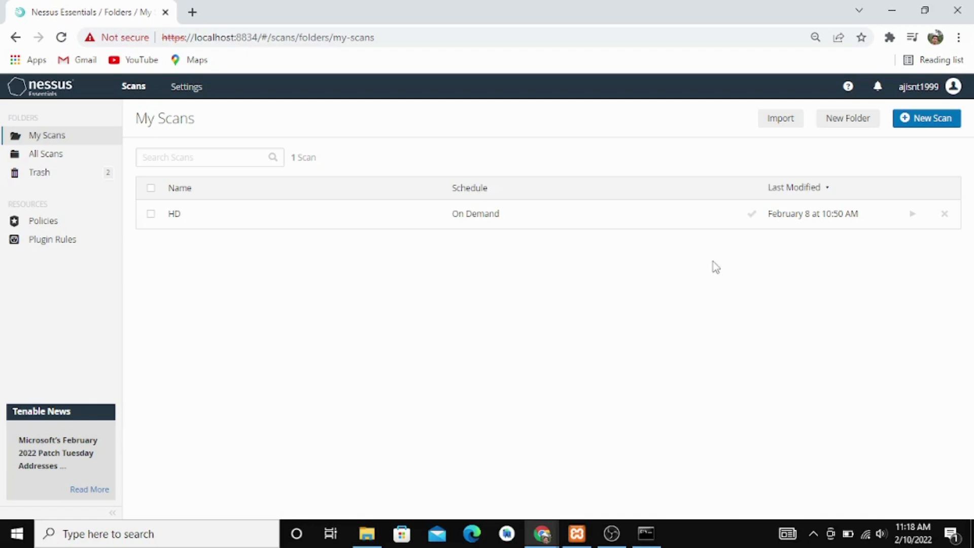
left_click(909, 125)
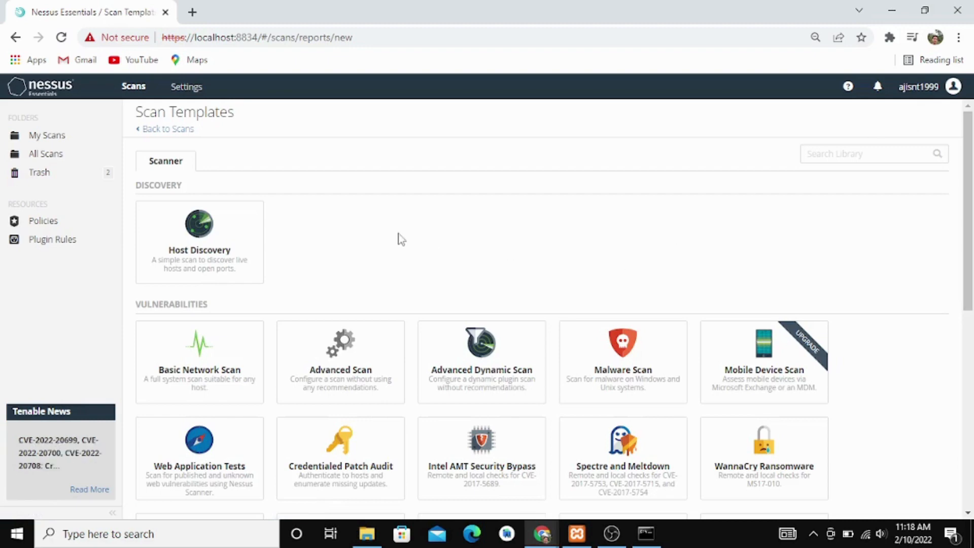
scroll(354, 243, "down", 1)
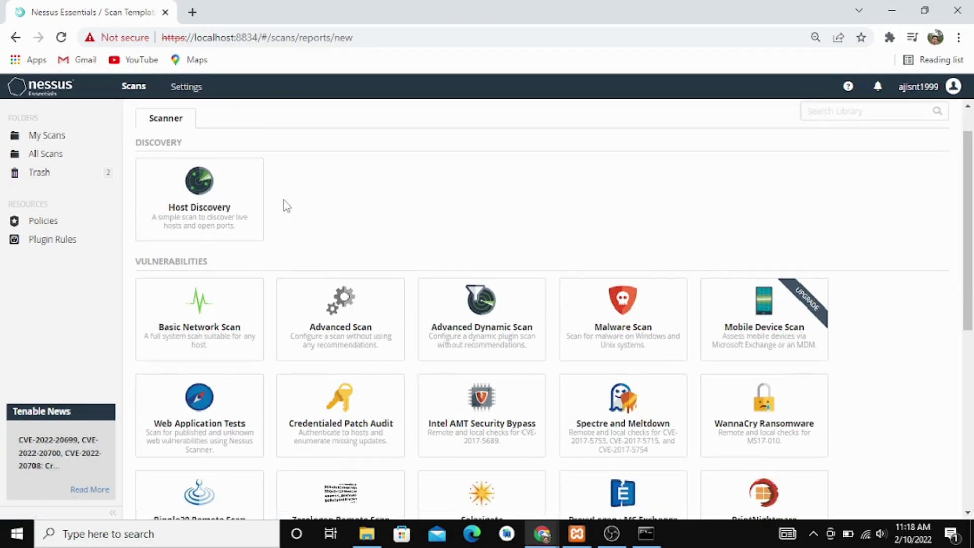
scroll(272, 362, "down", 5)
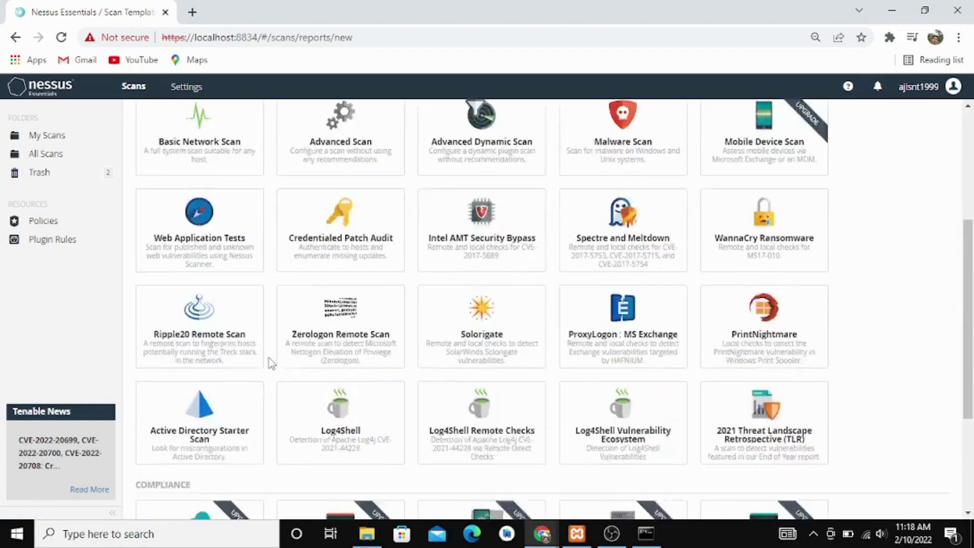
scroll(271, 363, "down", 2)
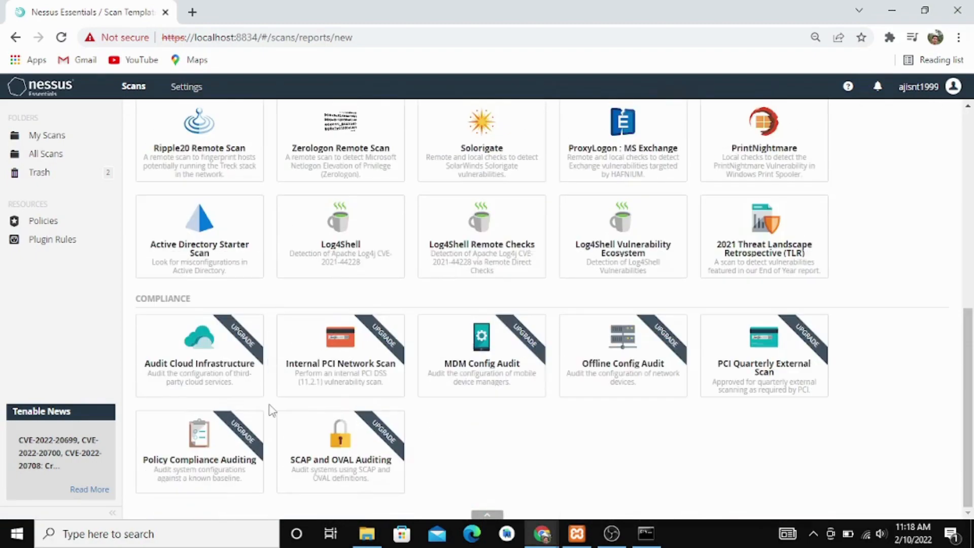
scroll(311, 341, "up", 7)
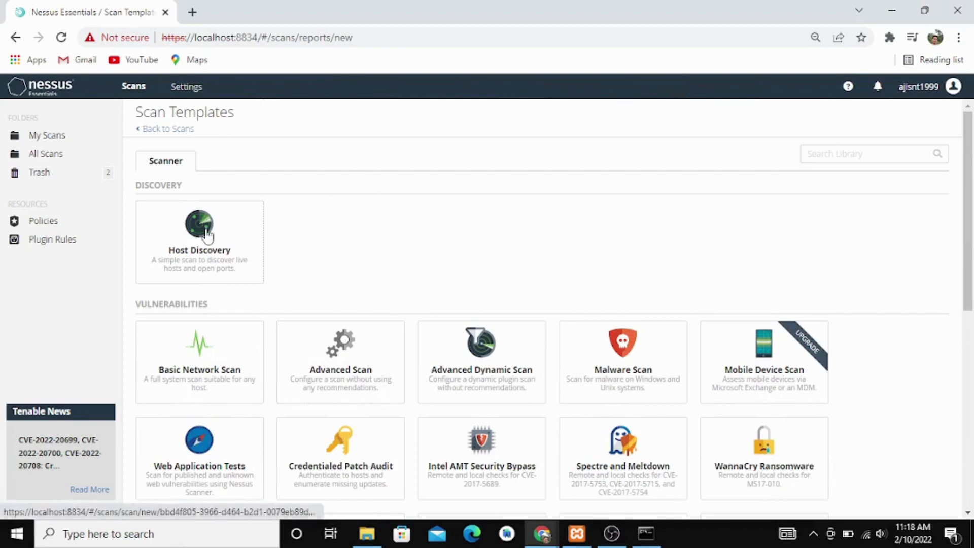
left_click(207, 236)
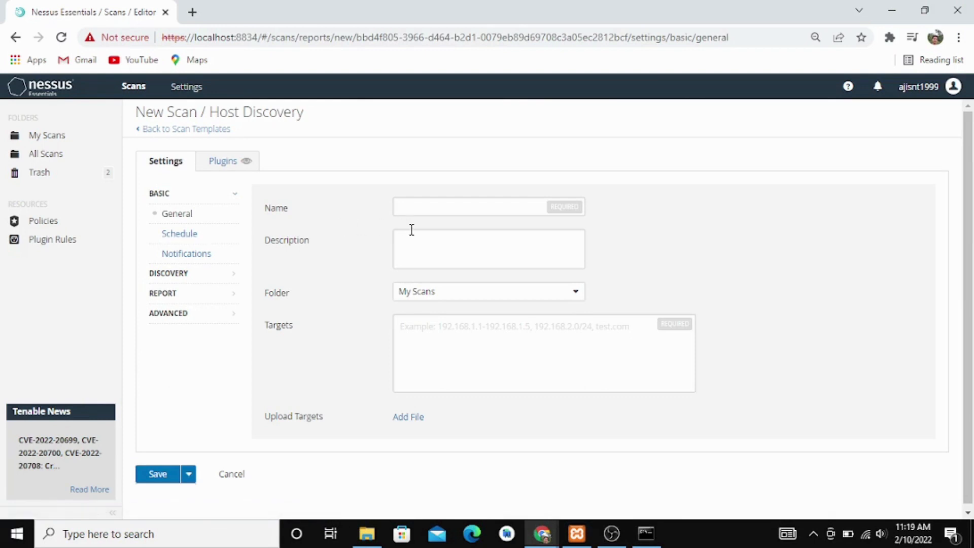
left_click(442, 206)
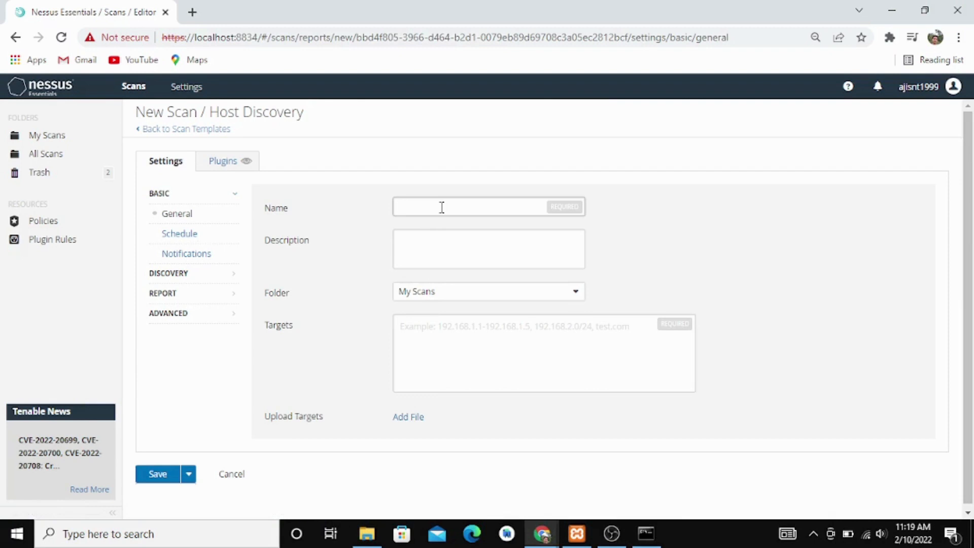
type("HD")
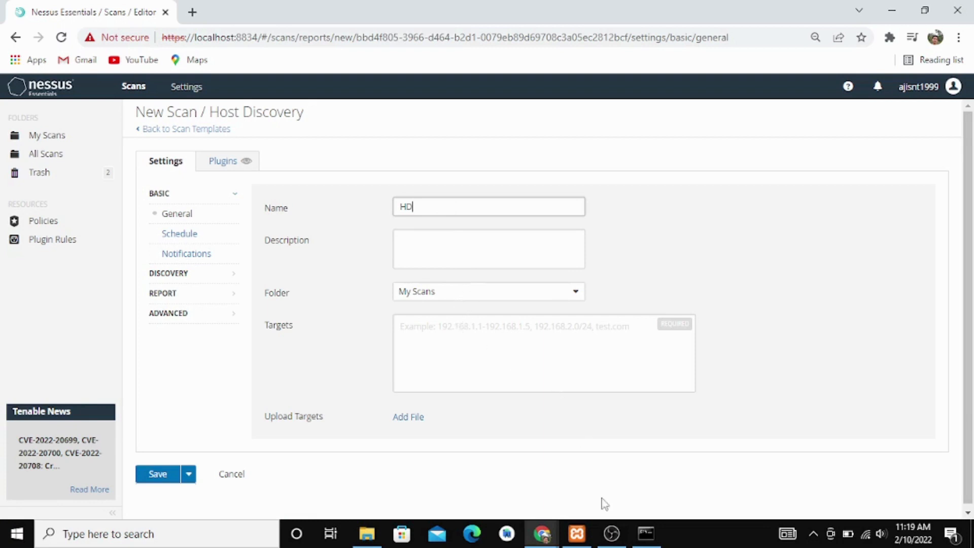
- Copy the Wi-Fi adapter's IPv4 address from the Command Prompt output into the scan's targets
left_click(649, 538)
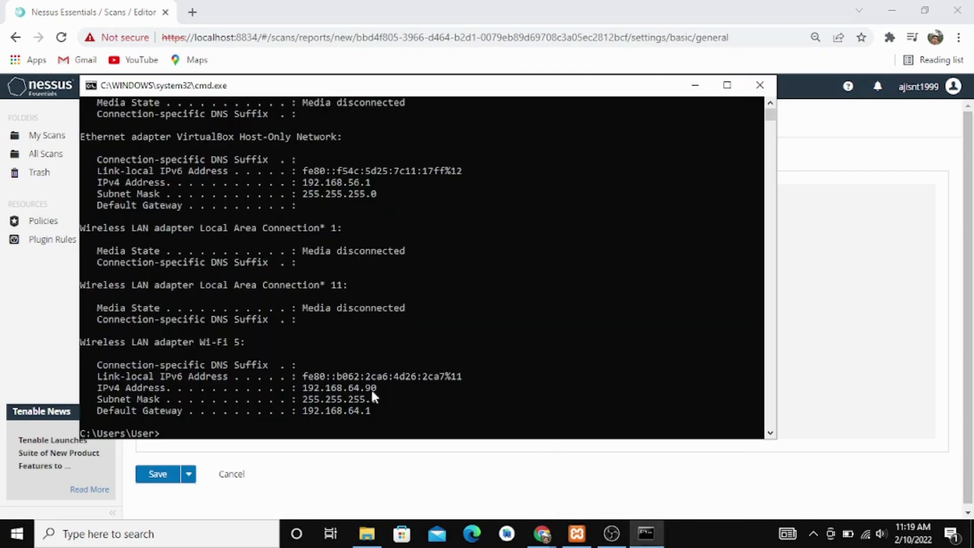
left_click_drag(379, 389, 339, 390)
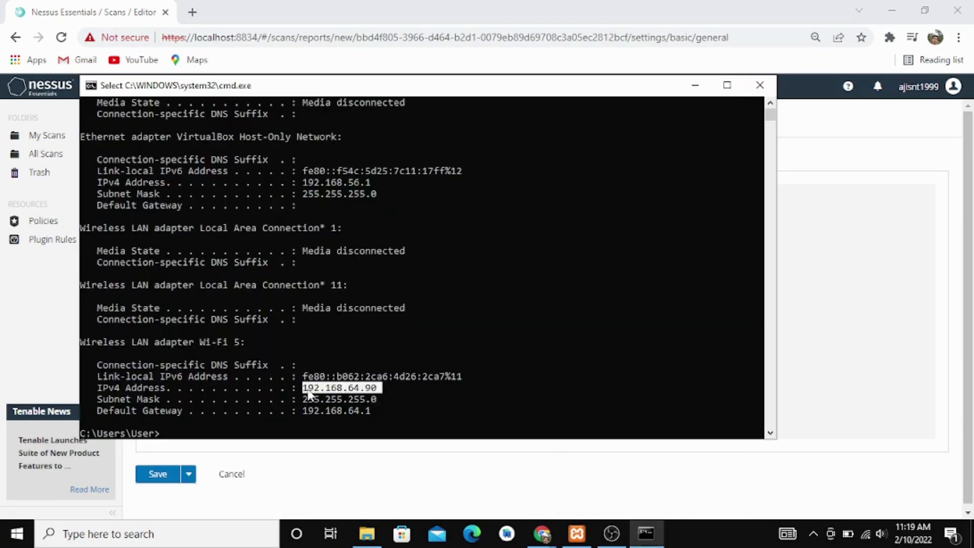
key("ctrl+c")
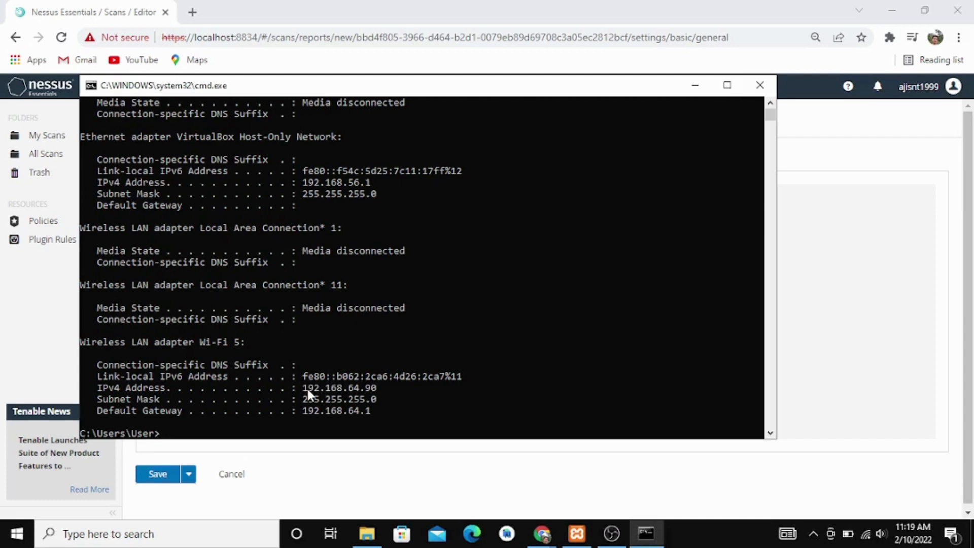
left_click(419, 510)
left_click(502, 324)
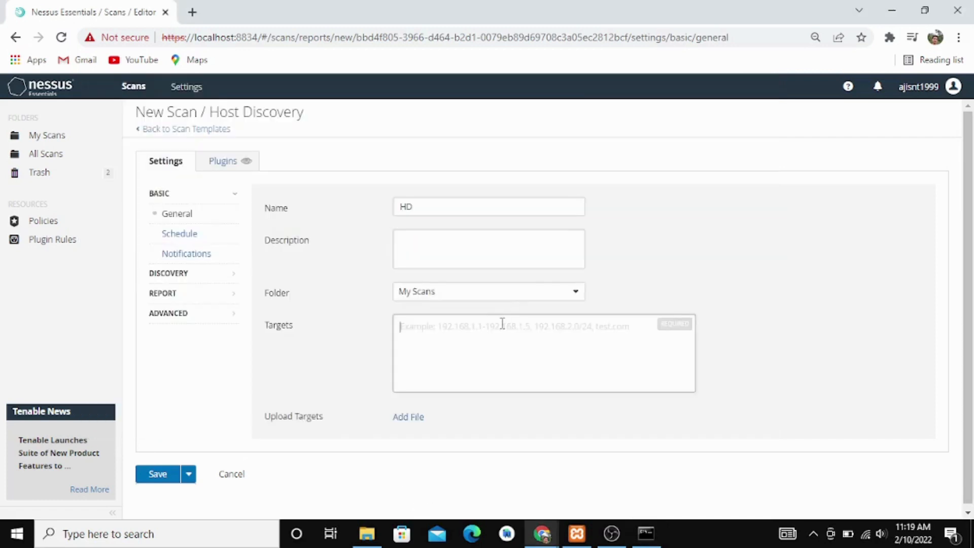
key("ctrl+v")
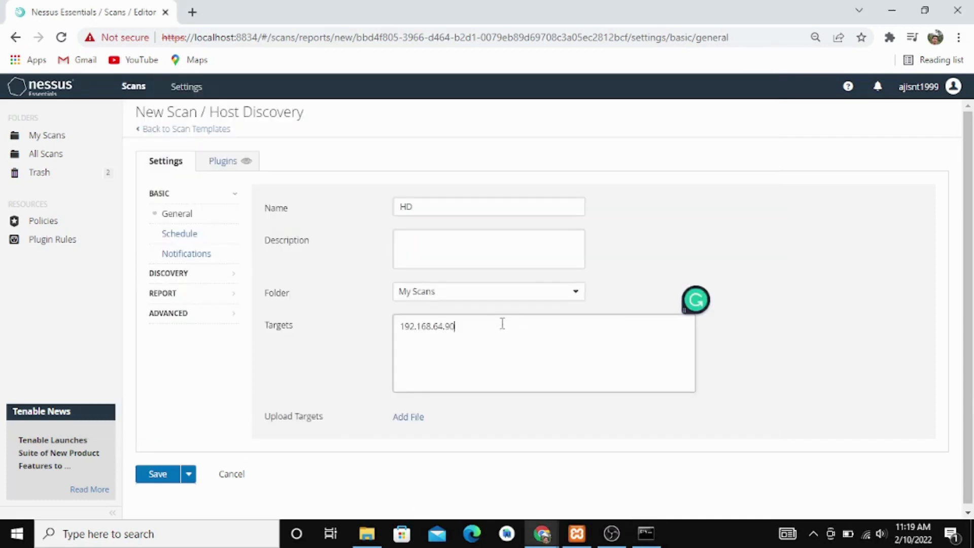
- Change the scan target to the whole 192.168.64.0/24 subnet
key("BackSpace")
key("BackSpace")
key("BackSpace")
type("0/24")
- Enable the scan schedule just to examine its frequency and start time choices, and disable it again
left_click(187, 238)
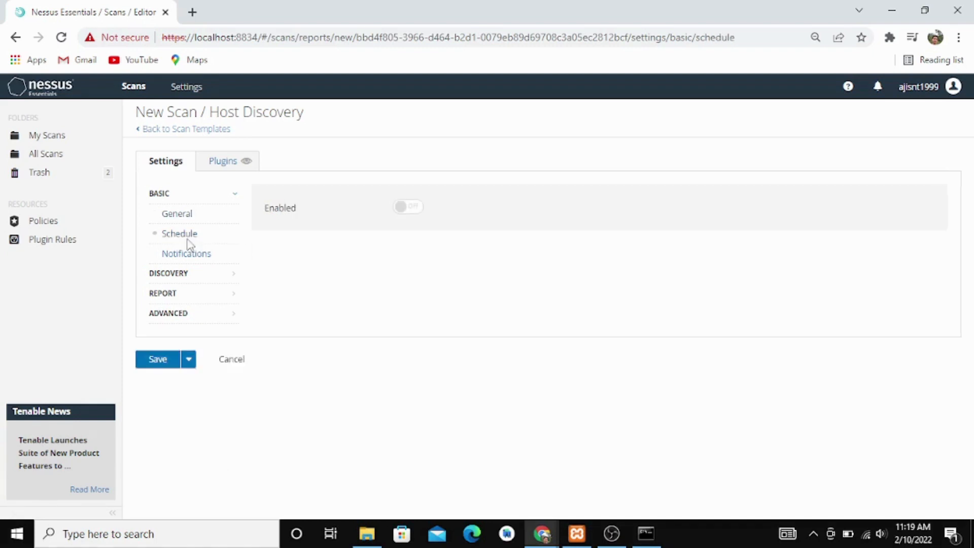
left_click(415, 209)
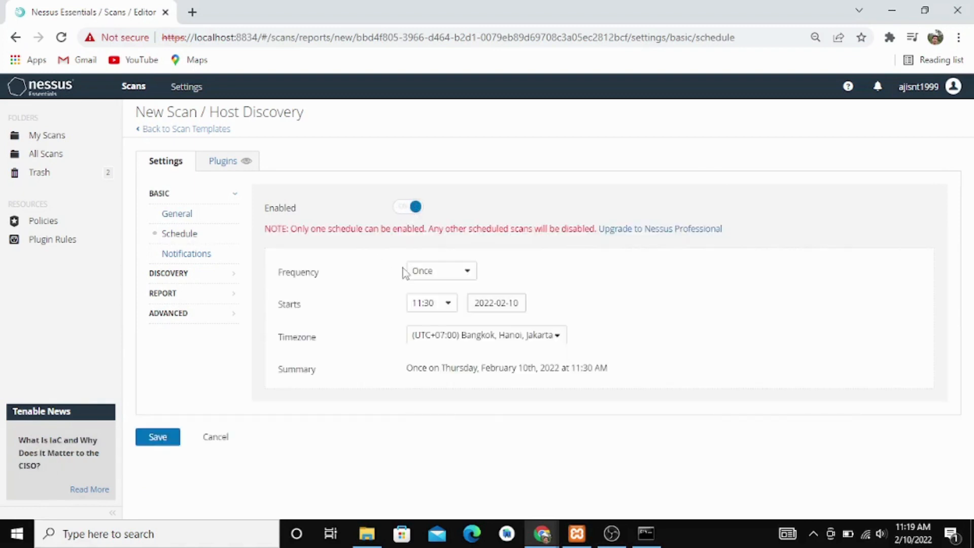
left_click(469, 272)
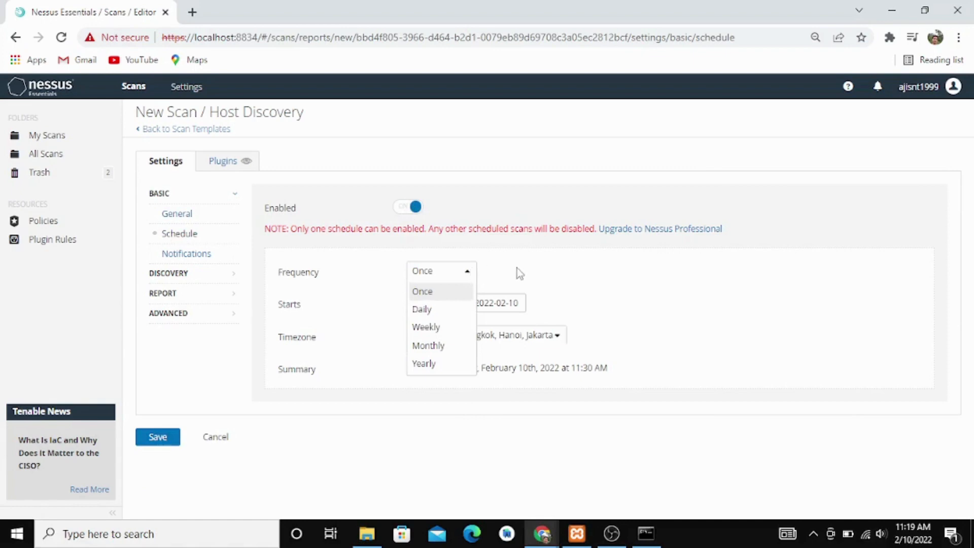
left_click(519, 273)
left_click(464, 273)
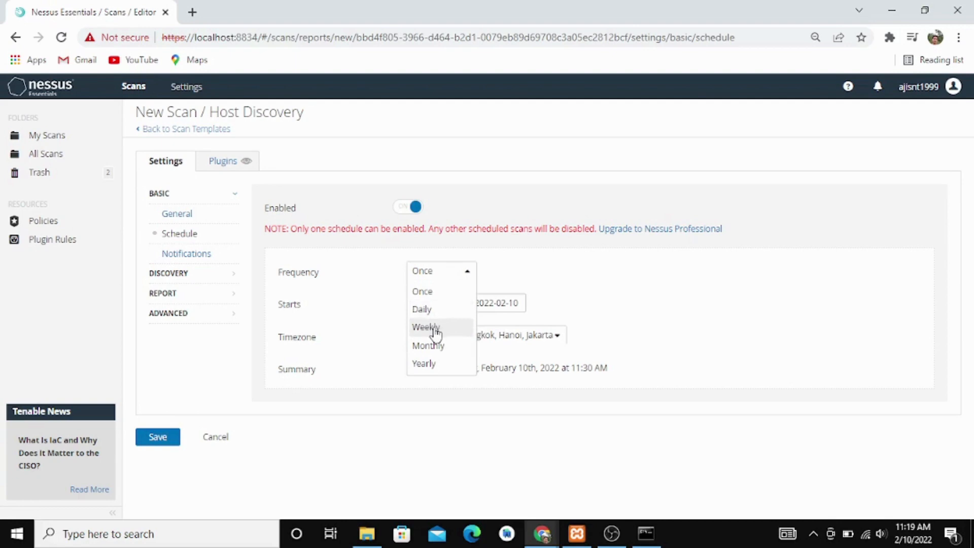
left_click(509, 261)
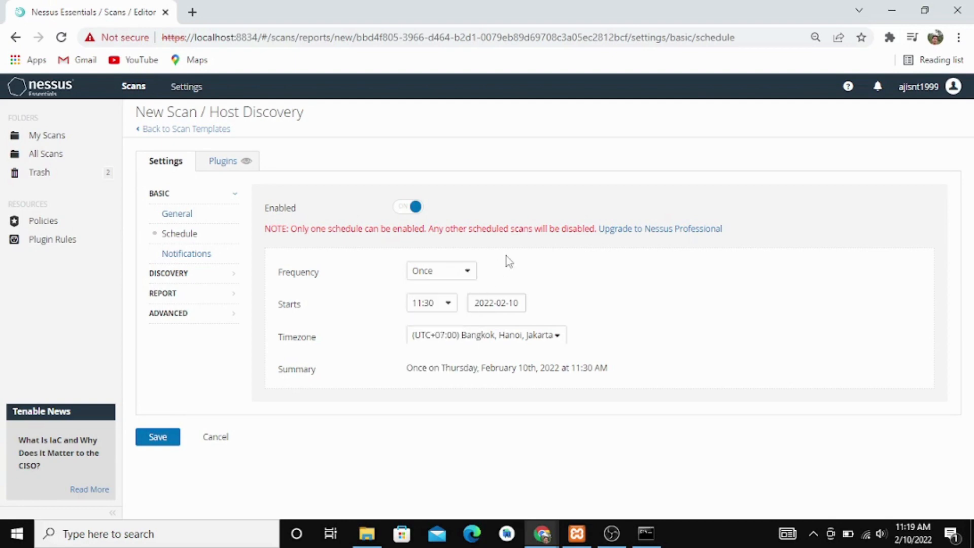
left_click(449, 304)
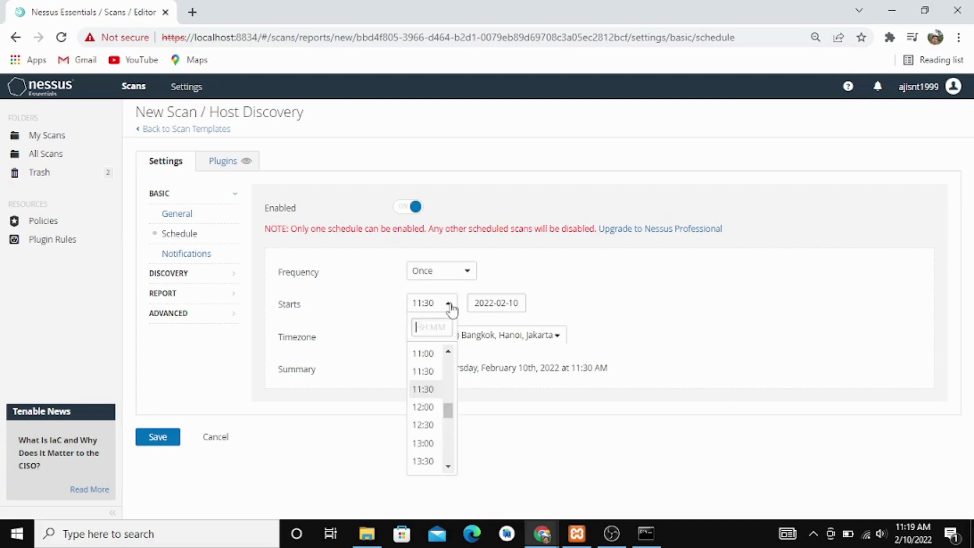
left_click(591, 286)
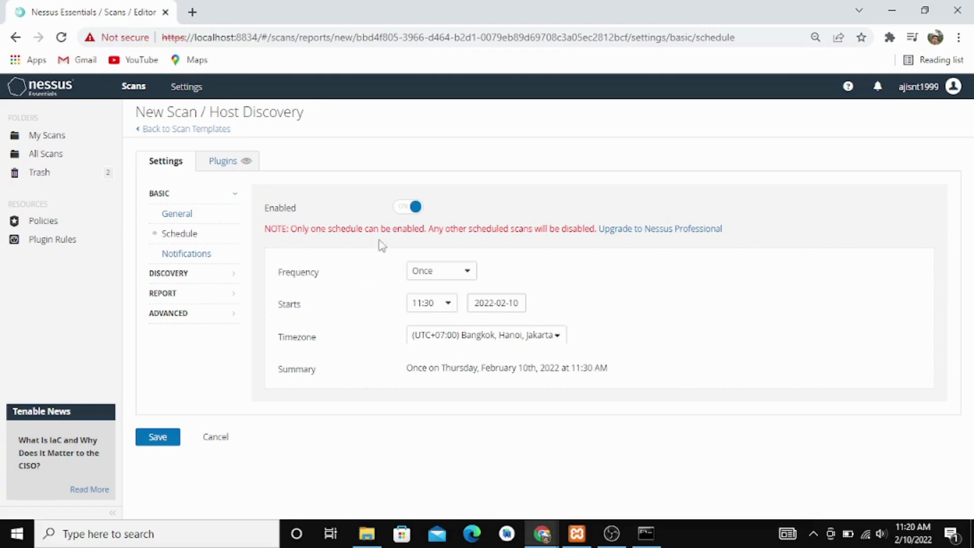
left_click(401, 215)
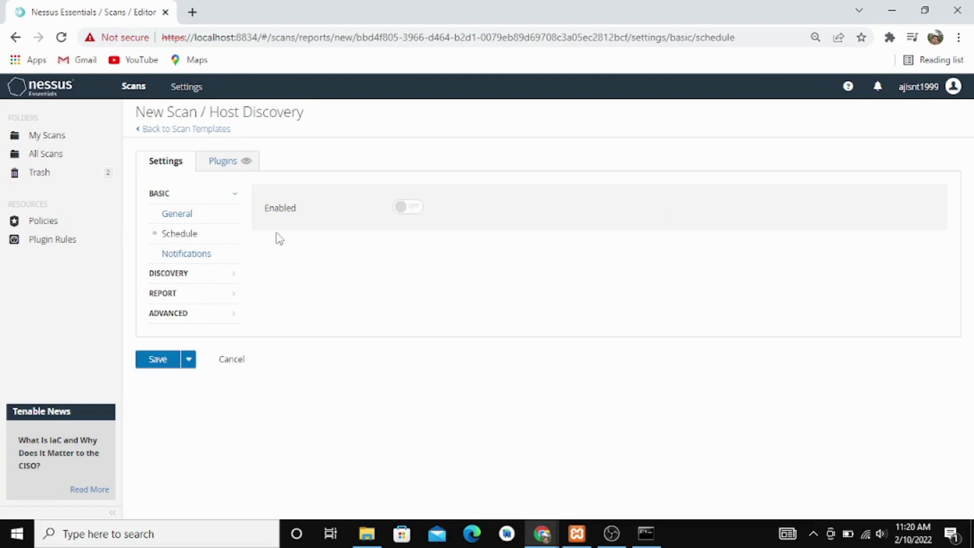
- Look at the email recipient and result filter settings in the scan's notifications
left_click(202, 256)
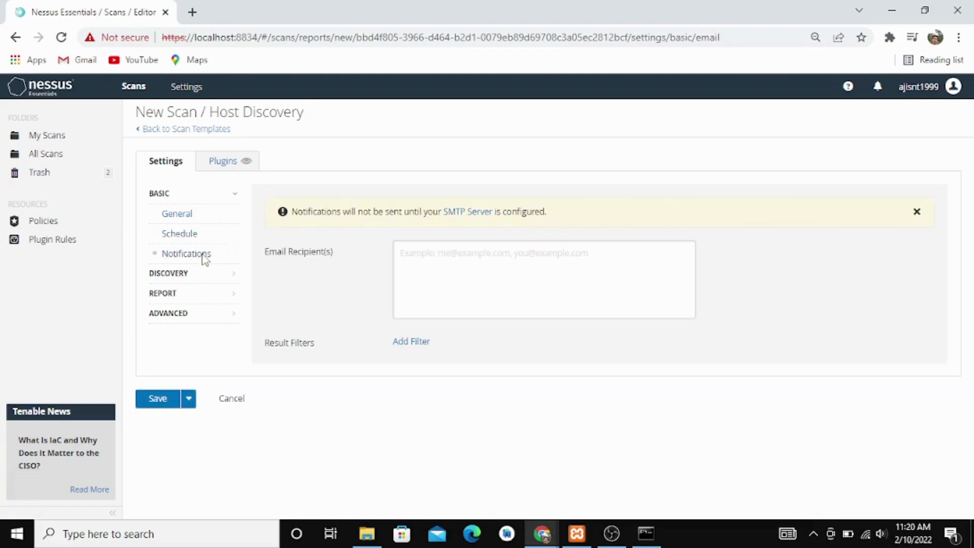
left_click(435, 253)
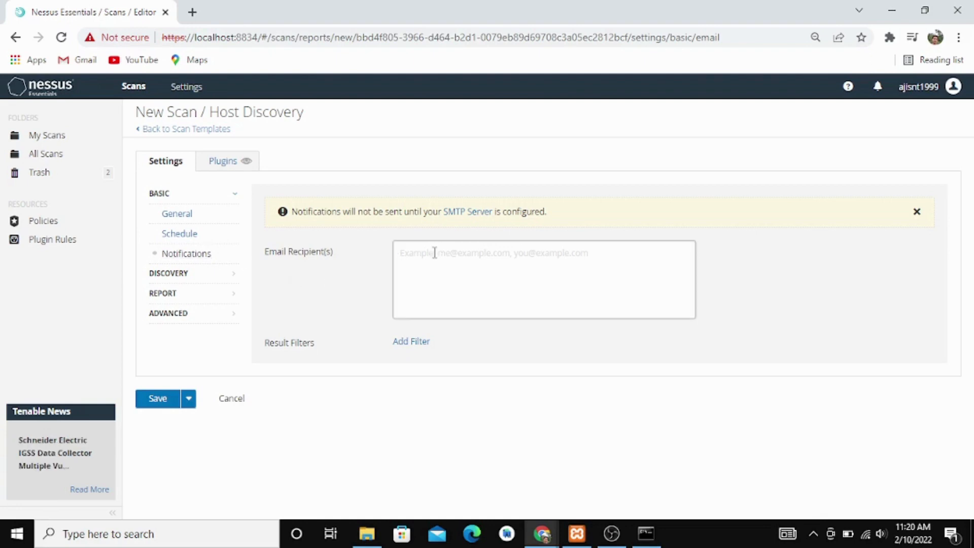
left_click(361, 272)
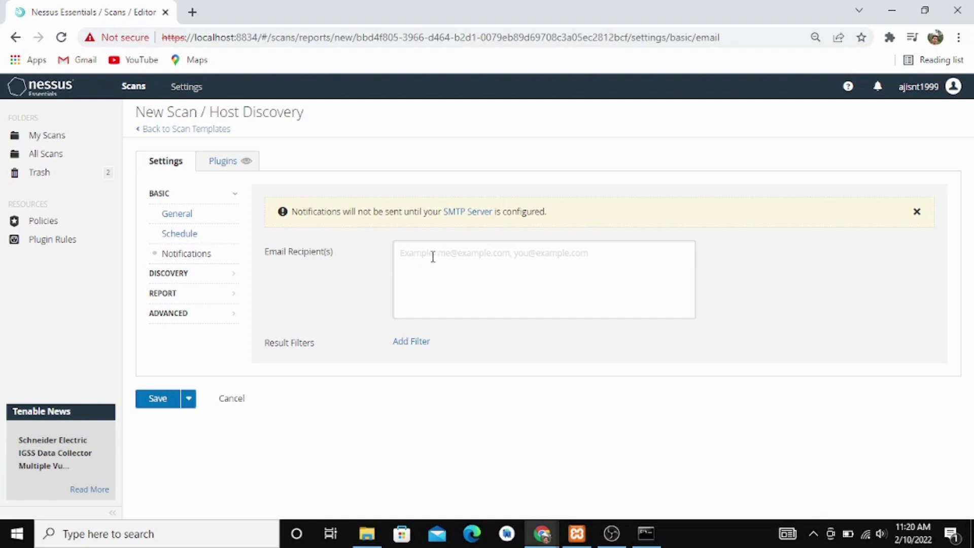
- Try the Custom scan type for discovery and view its host discovery settings
left_click(179, 276)
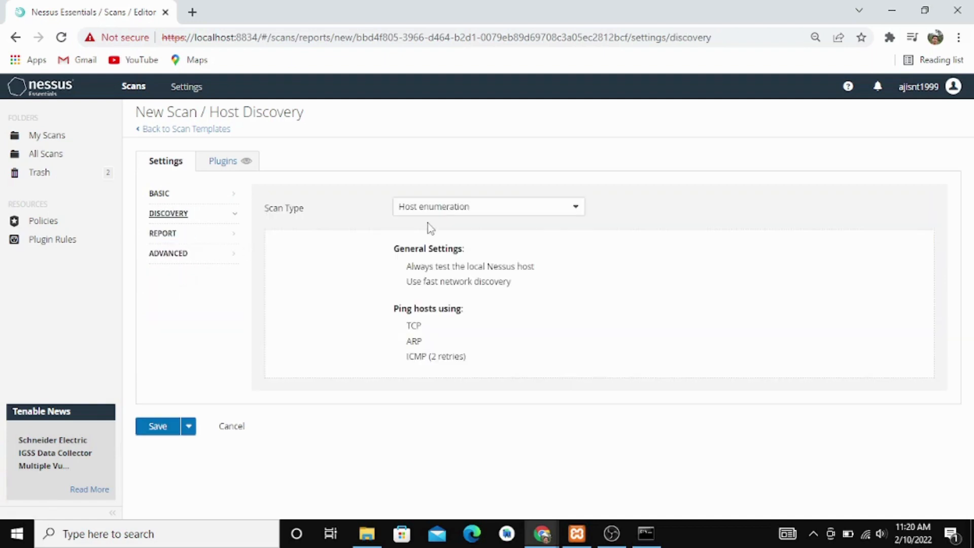
left_click(507, 208)
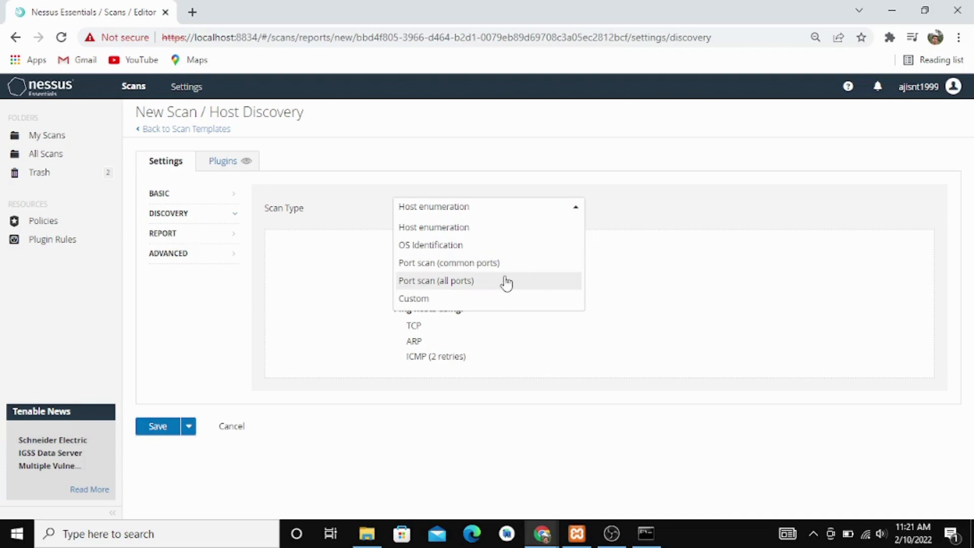
left_click(482, 300)
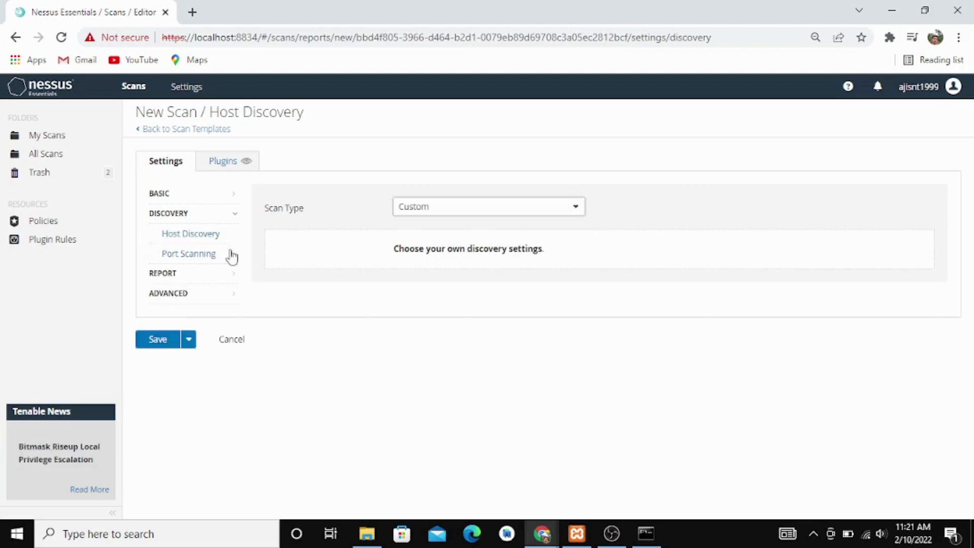
left_click(208, 246)
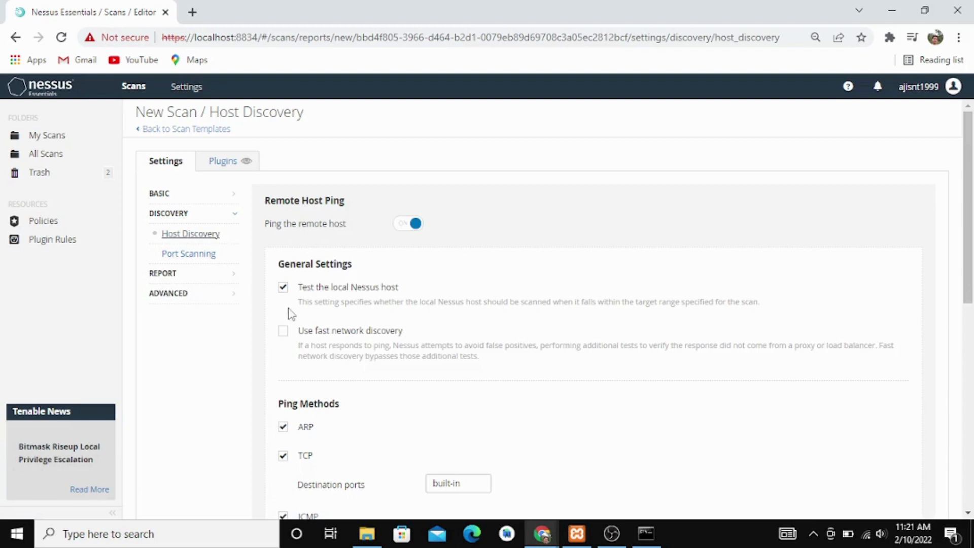
- Set the discovery scan type to OS Identification
left_click(182, 215)
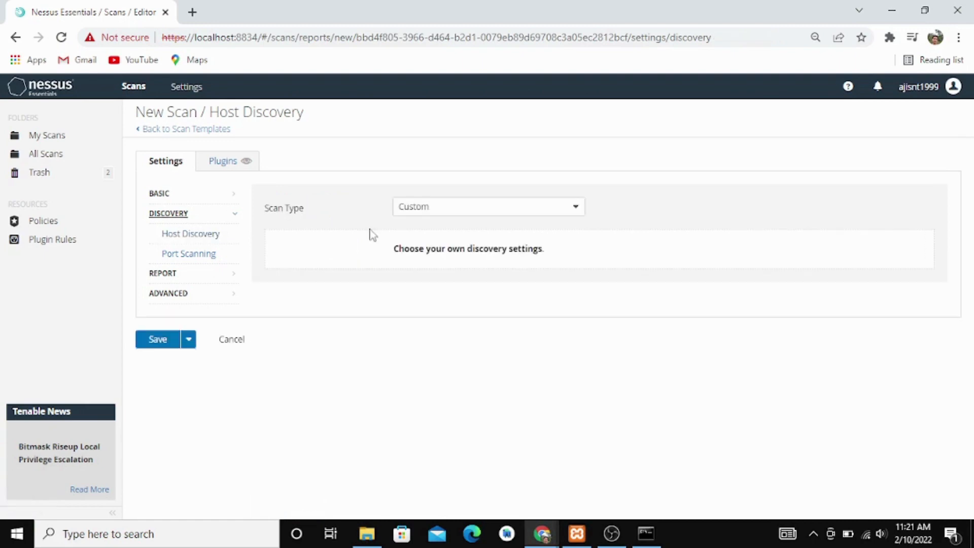
left_click(500, 209)
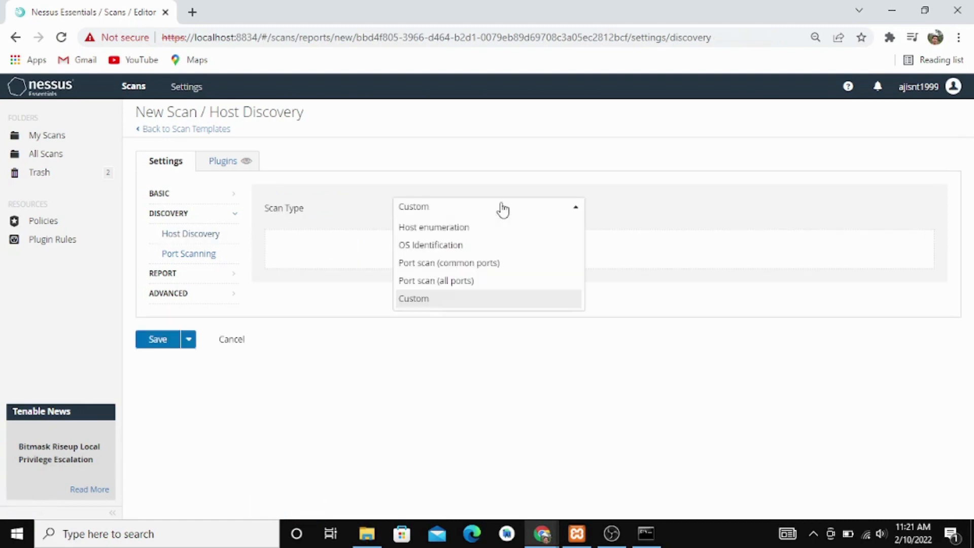
left_click(456, 246)
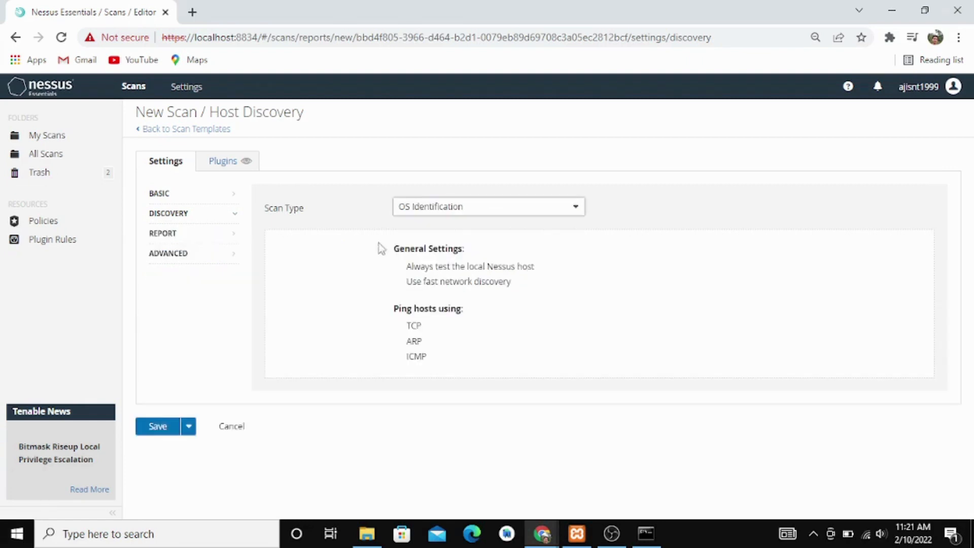
- Review the scan's report output options and its advanced performance options
left_click(163, 236)
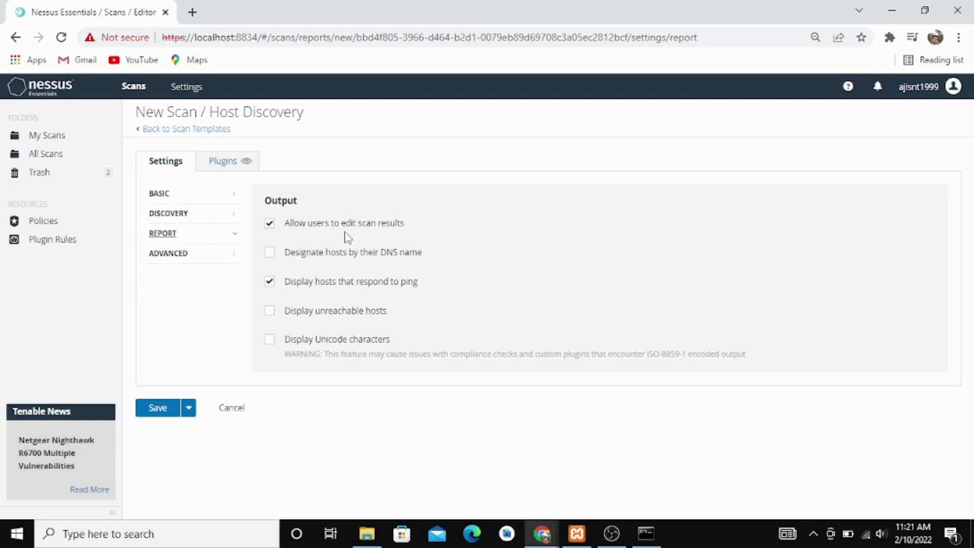
left_click(179, 260)
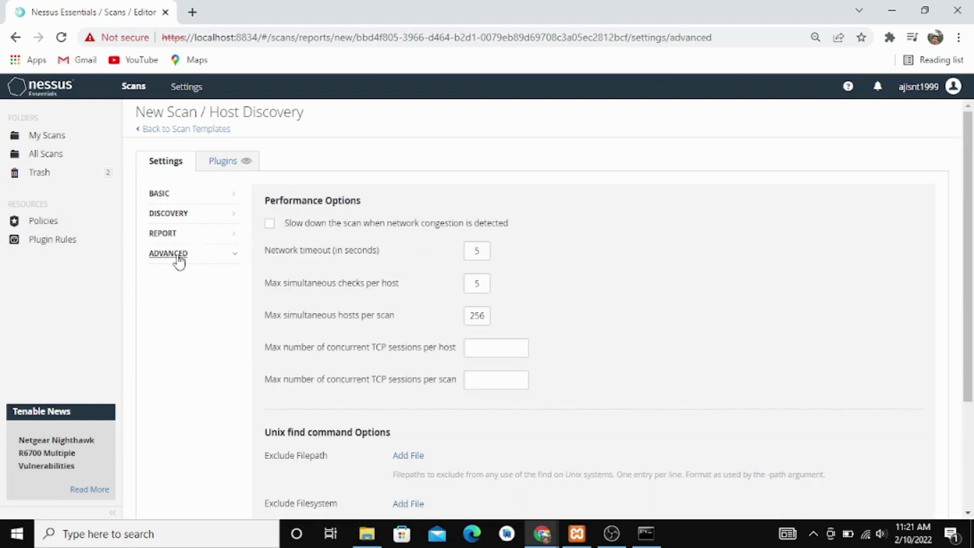
- Rename the Host Discovery scan to HD OS i in its general settings and launch it
left_click(171, 215)
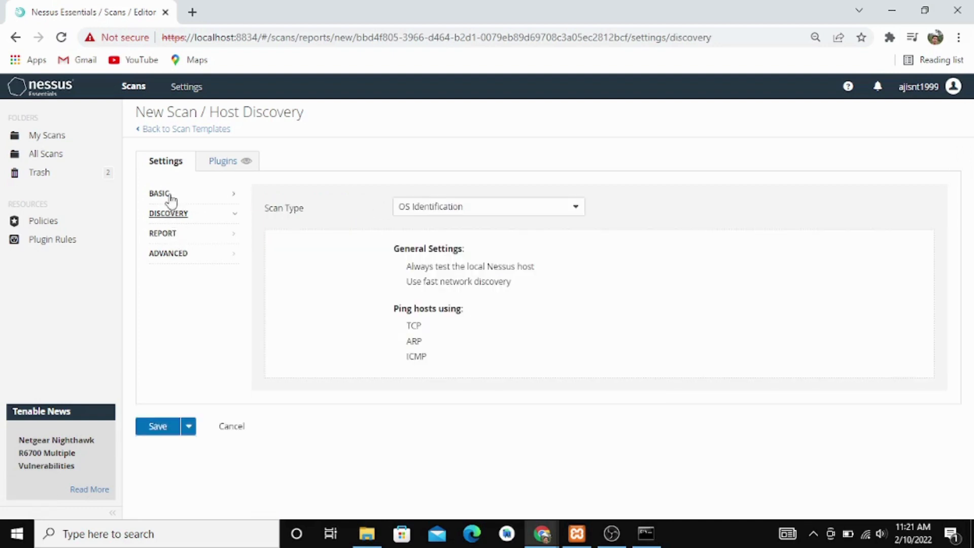
left_click(171, 197)
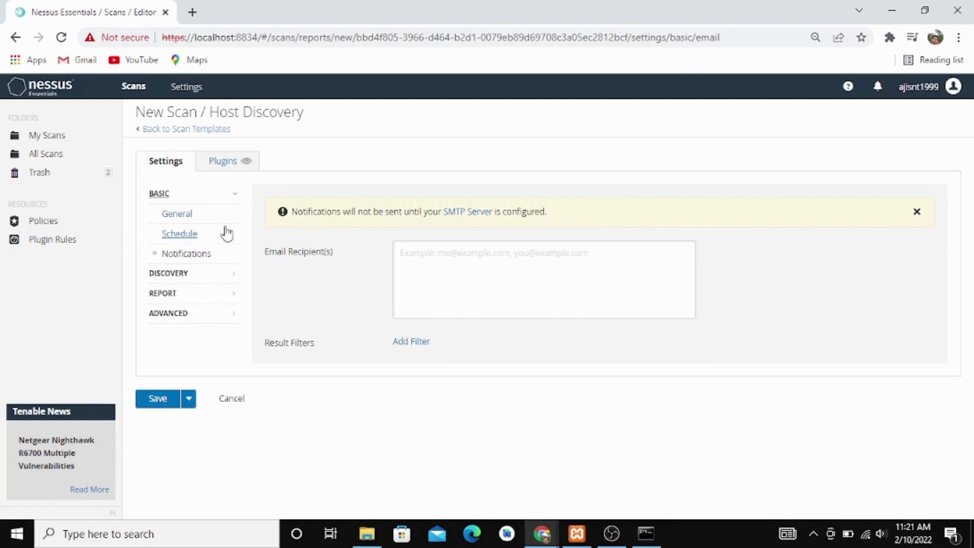
left_click(184, 214)
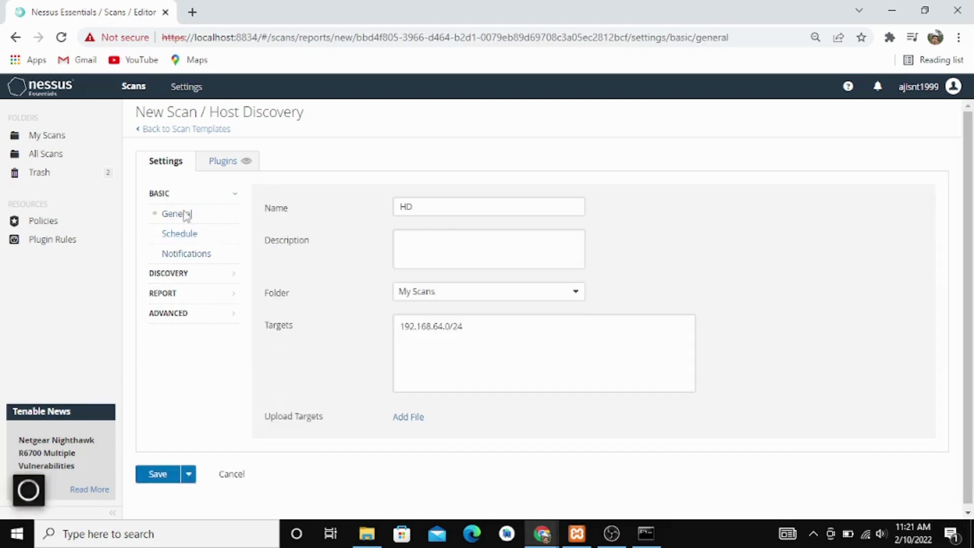
left_click(440, 206)
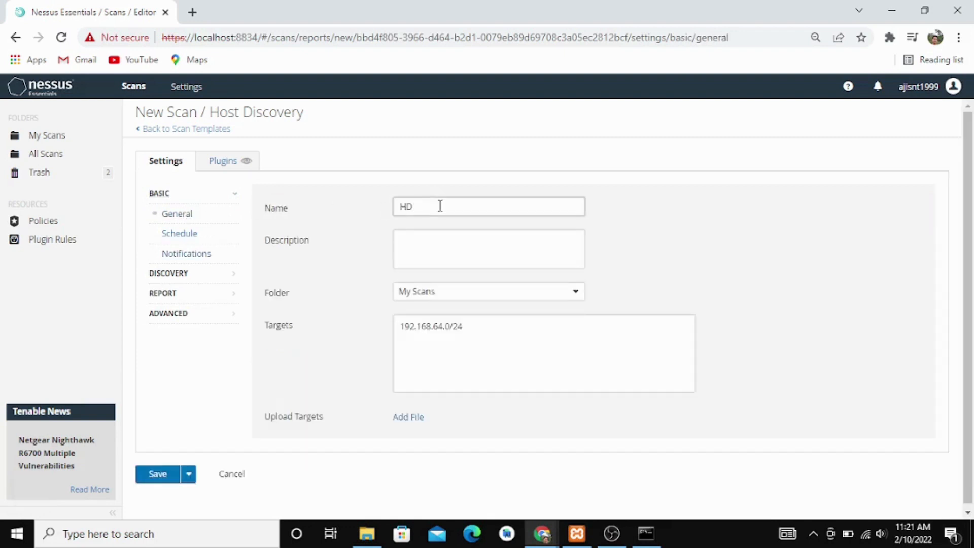
type("OS i")
left_click(190, 478)
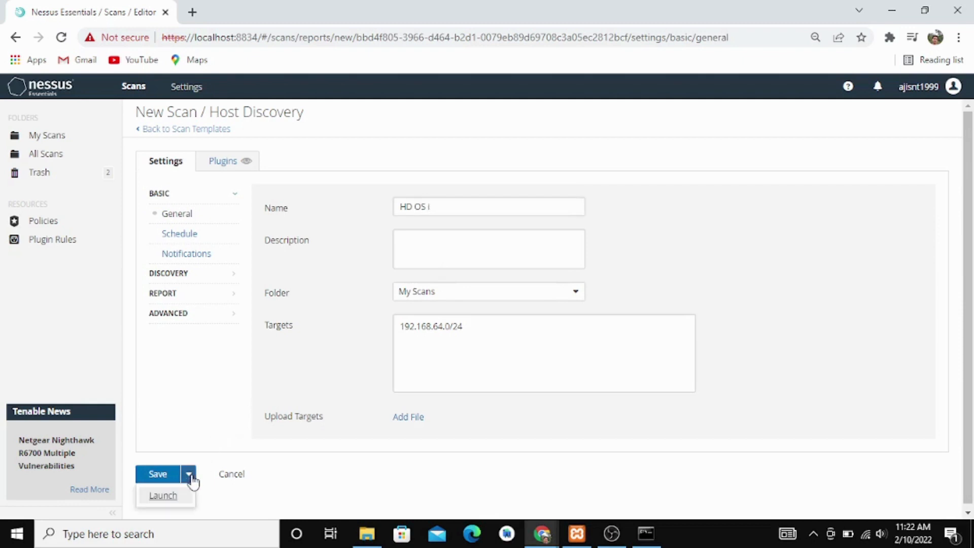
left_click(163, 496)
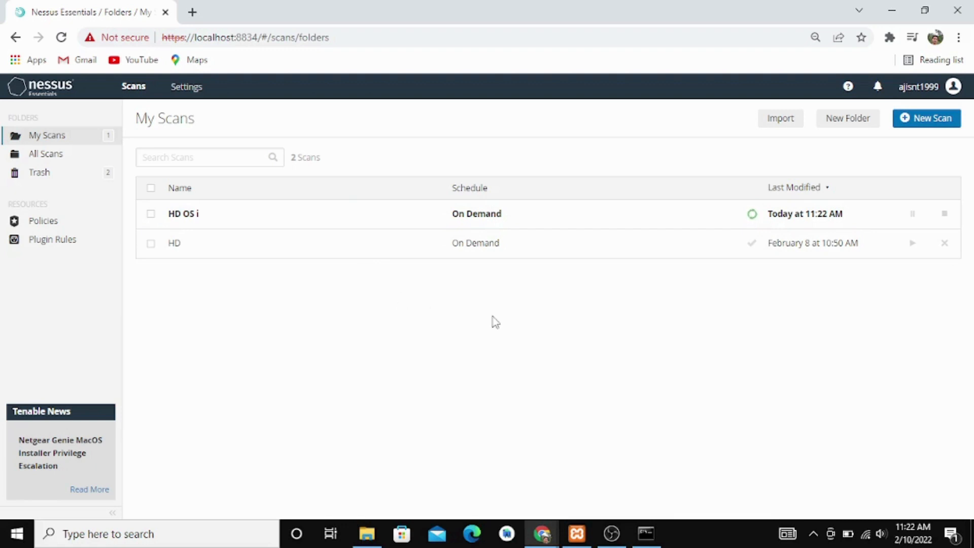
- Start another scan from the Host Discovery template and name it HD
left_click(940, 124)
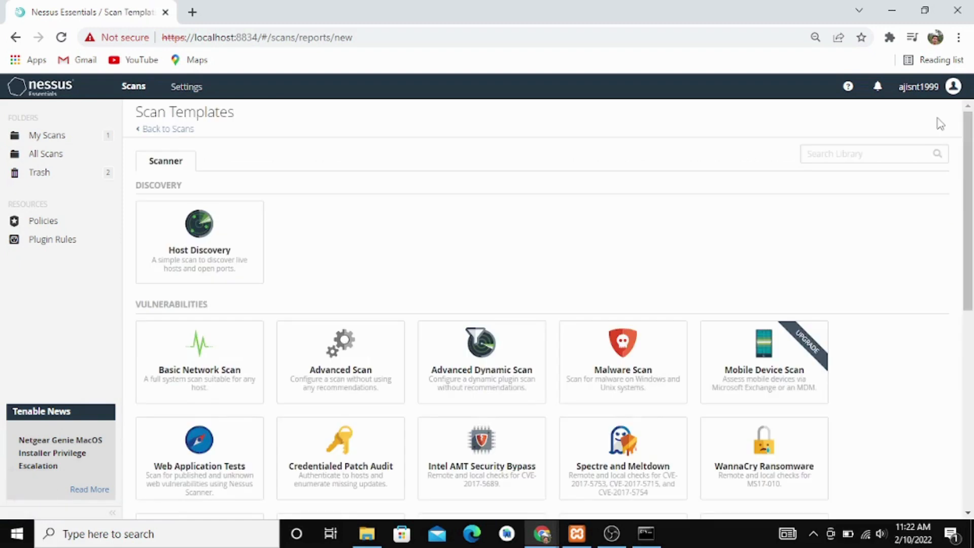
left_click(240, 238)
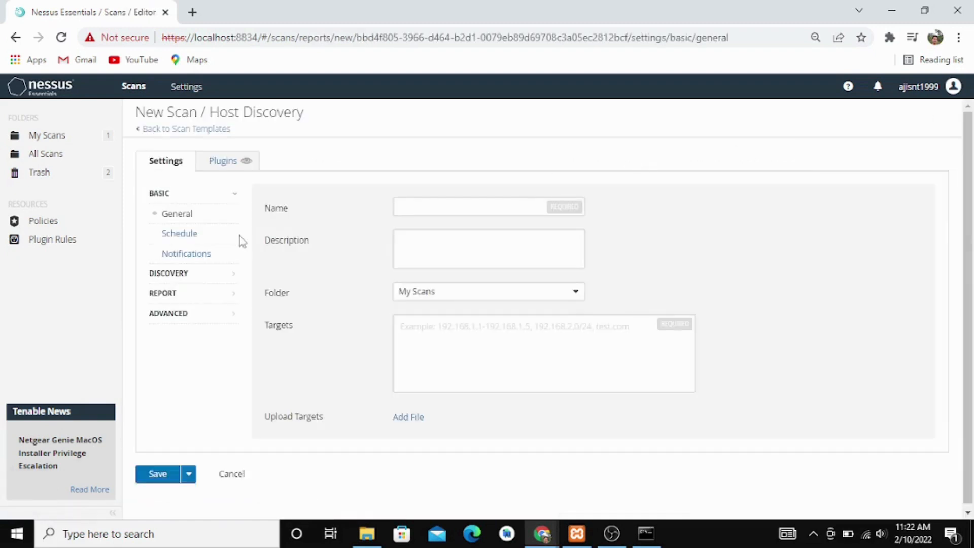
left_click(422, 198)
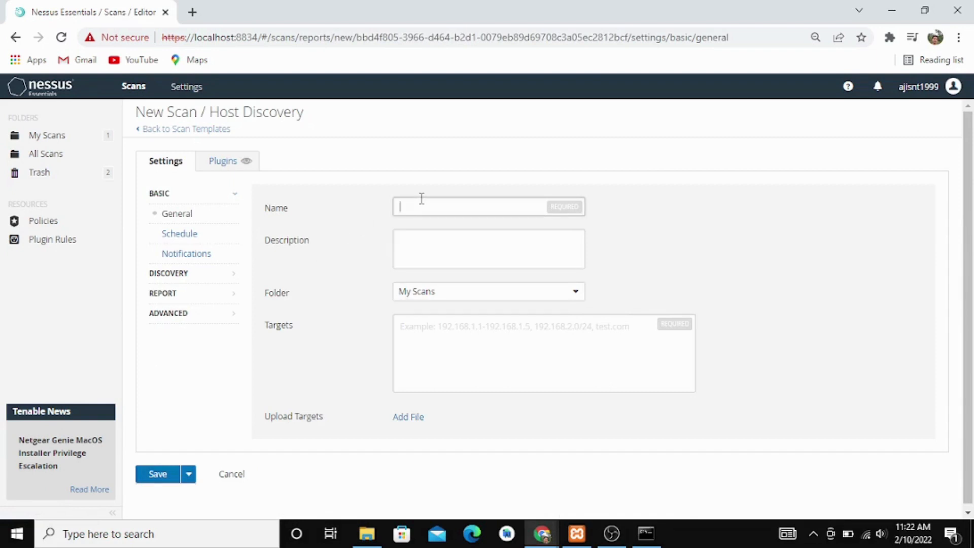
type("HD")
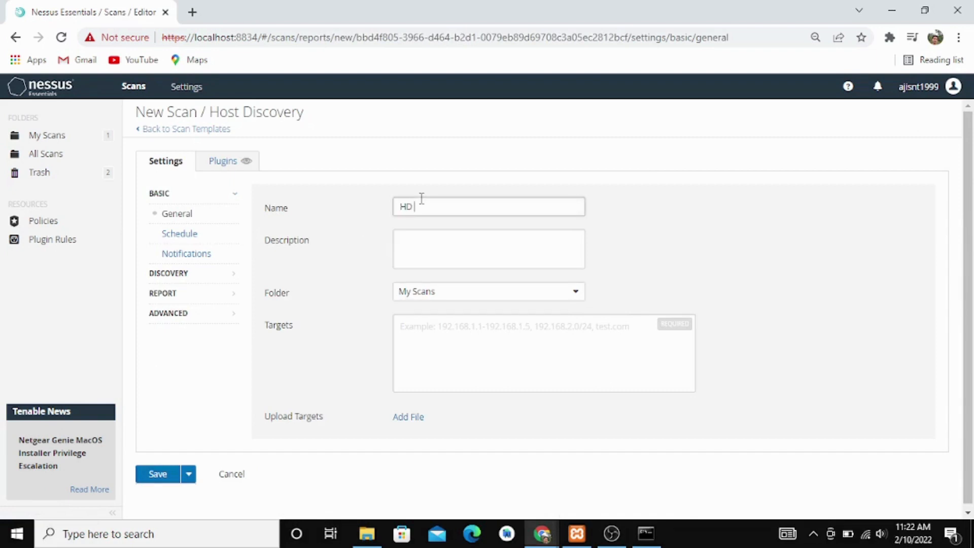
- Set the new scan's target to the network range 192.168.64.0/24
left_click(419, 333)
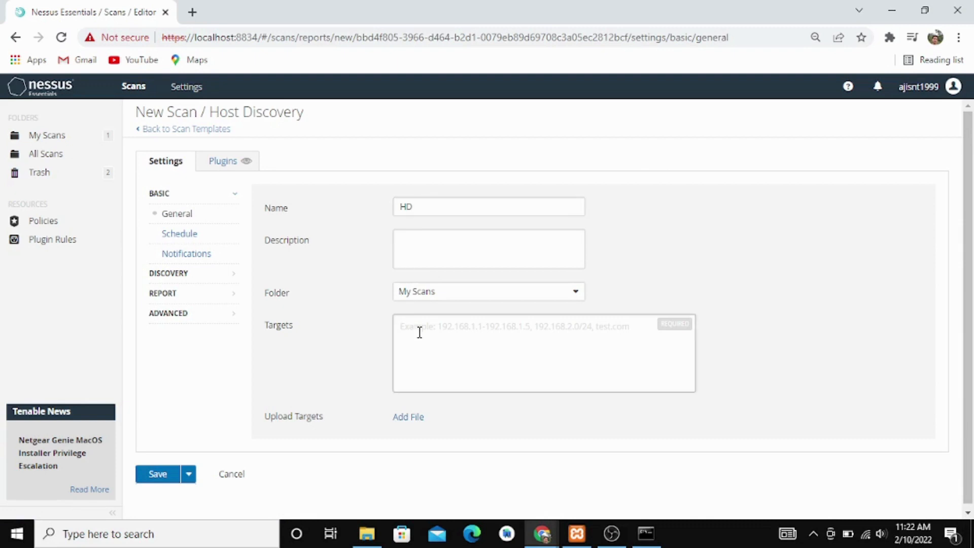
type("192.168.64.90")
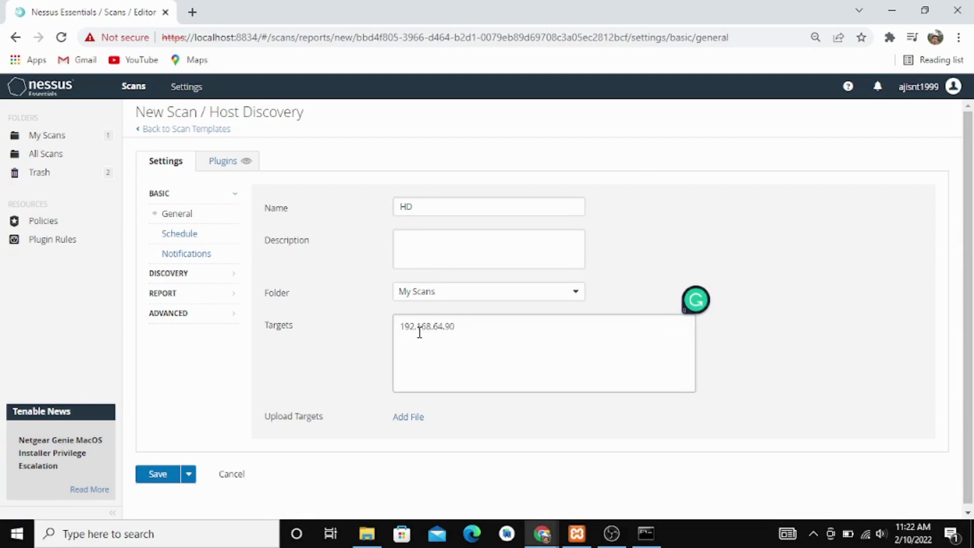
key("BackSpace")
key("BackSpace")
type("0")
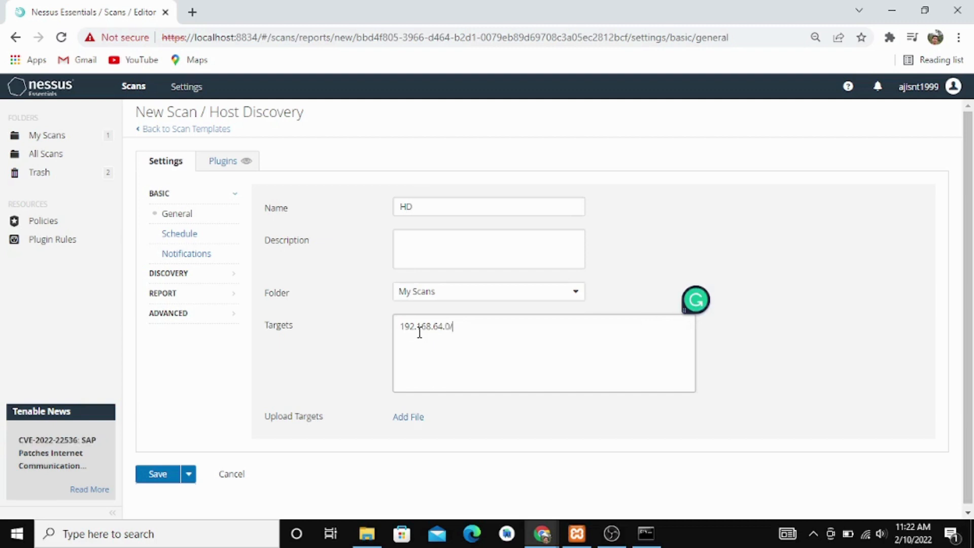
type("/24")
- Set the discovery scan type to Port scan (all ports) and check the scan's report output options
left_click(174, 277)
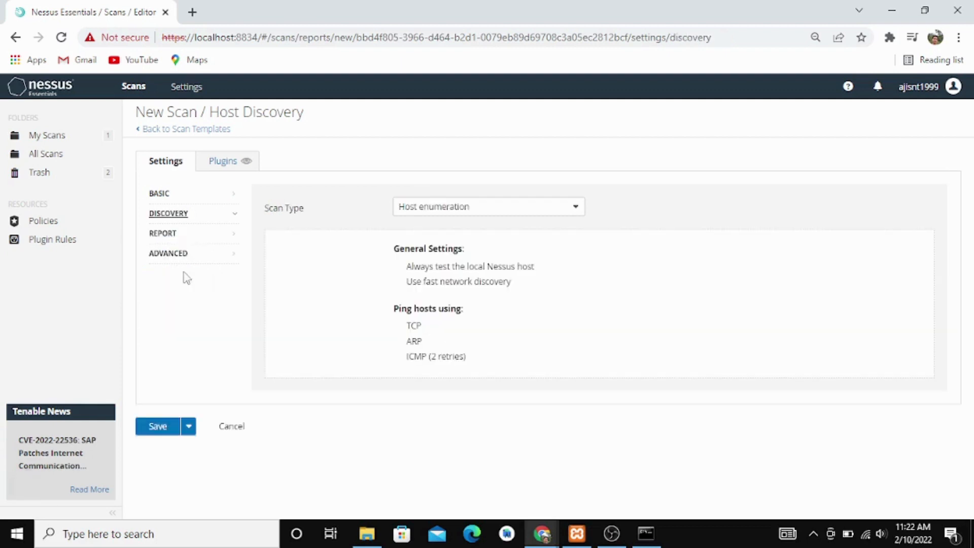
left_click(432, 211)
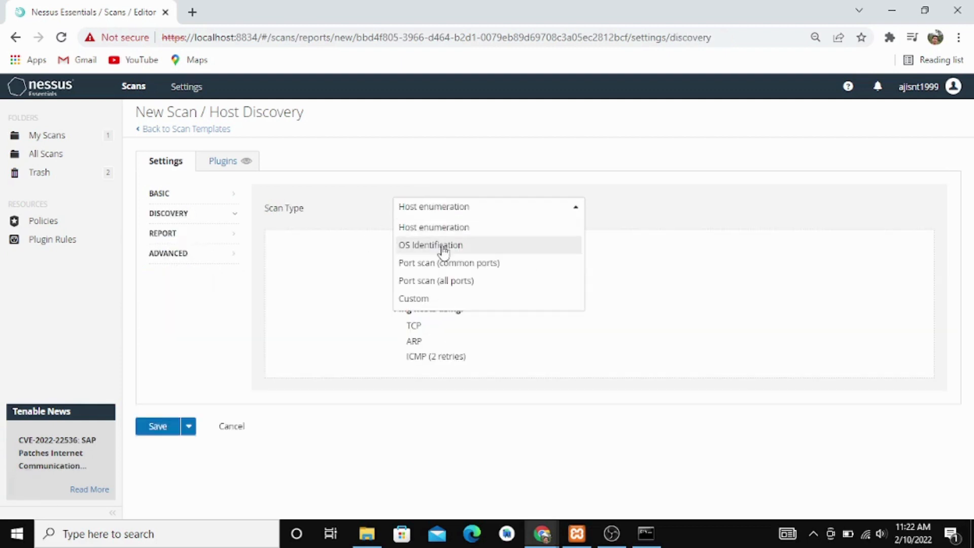
left_click(451, 282)
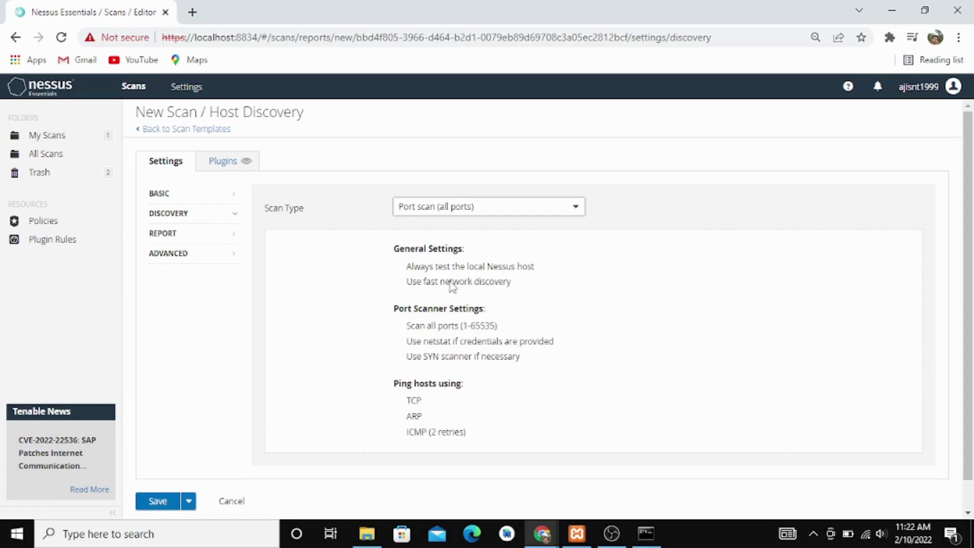
left_click(185, 256)
left_click(168, 235)
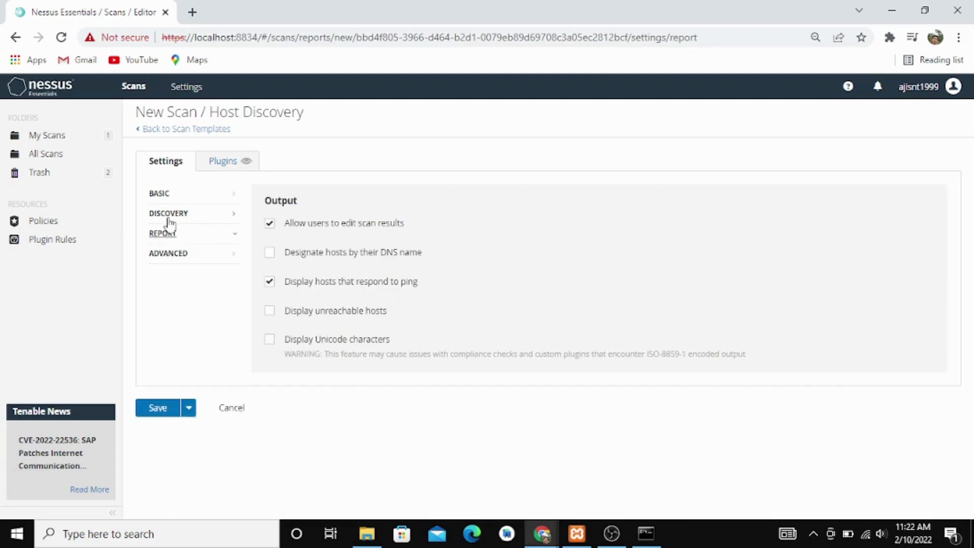
left_click(169, 218)
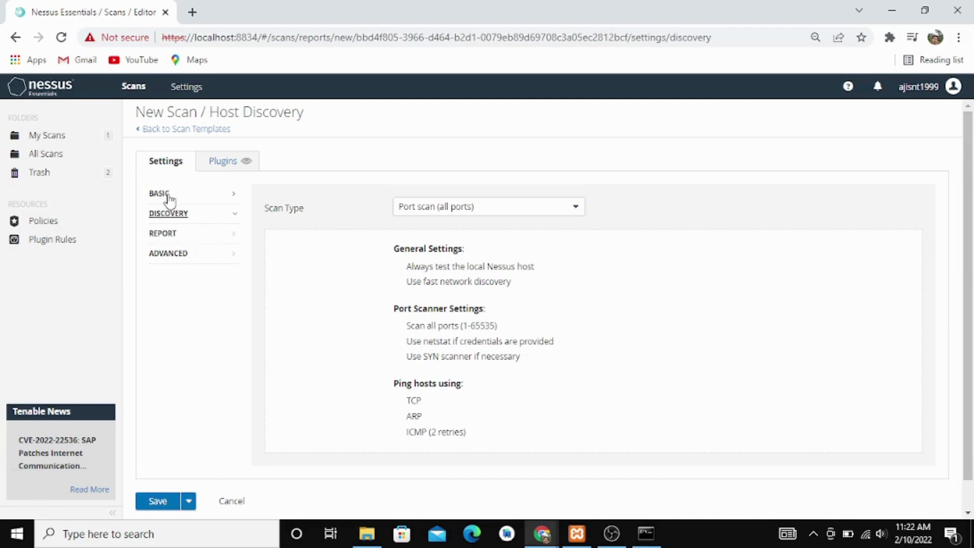
- Rename the port scan to HD all ports and launch it
left_click(169, 196)
left_click(447, 206)
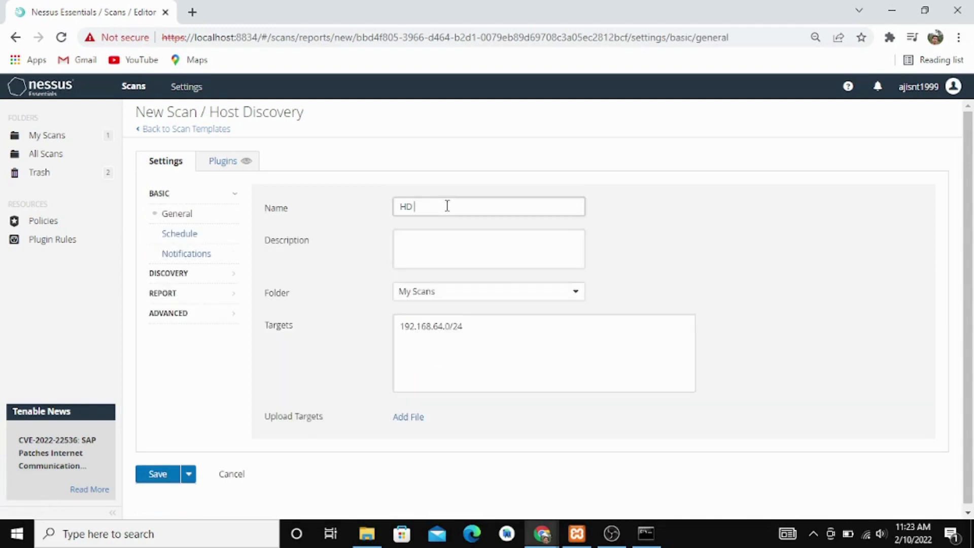
type("all pd")
type("rts")
left_click(189, 482)
left_click(168, 498)
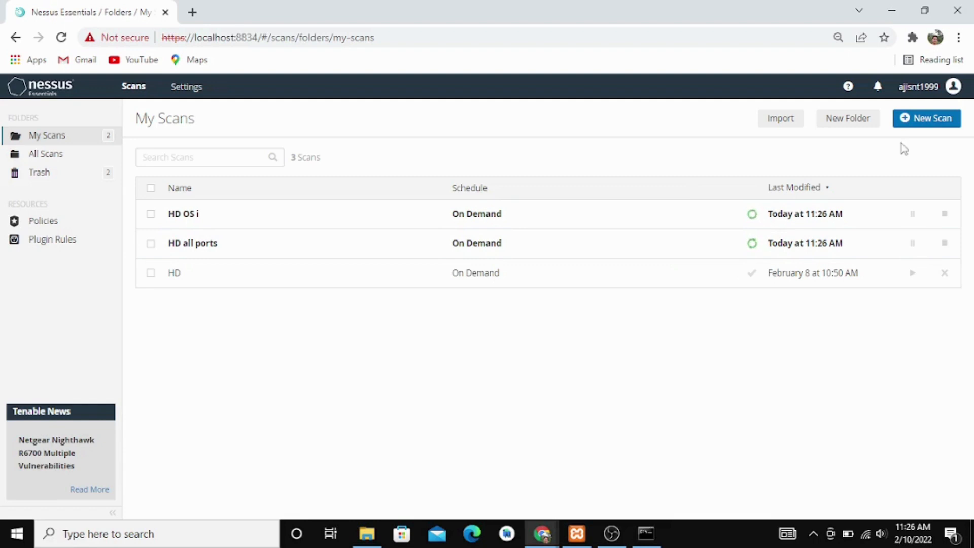
- Start a scan from the Basic Network Scan template, named BNS, with target 192.168.64.90
left_click(923, 122)
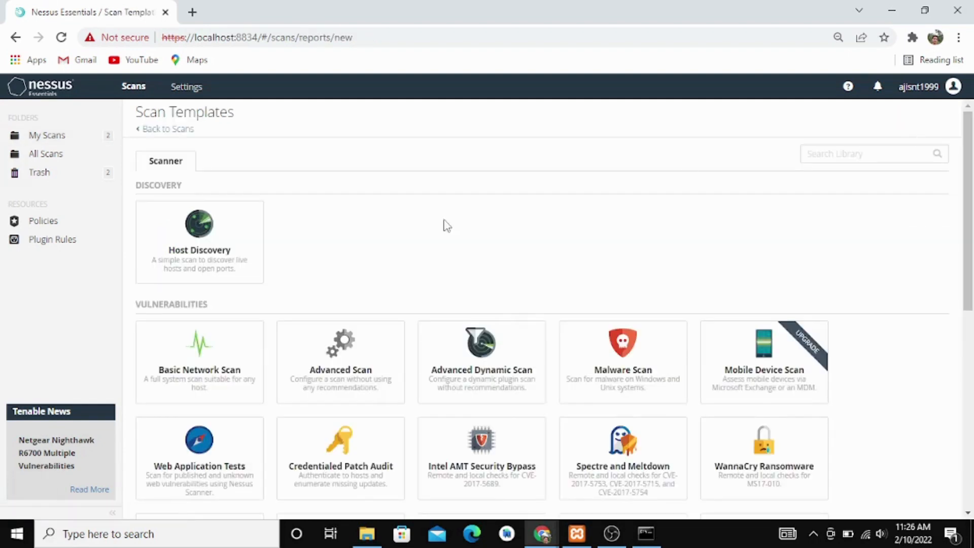
scroll(447, 225, "down", 1)
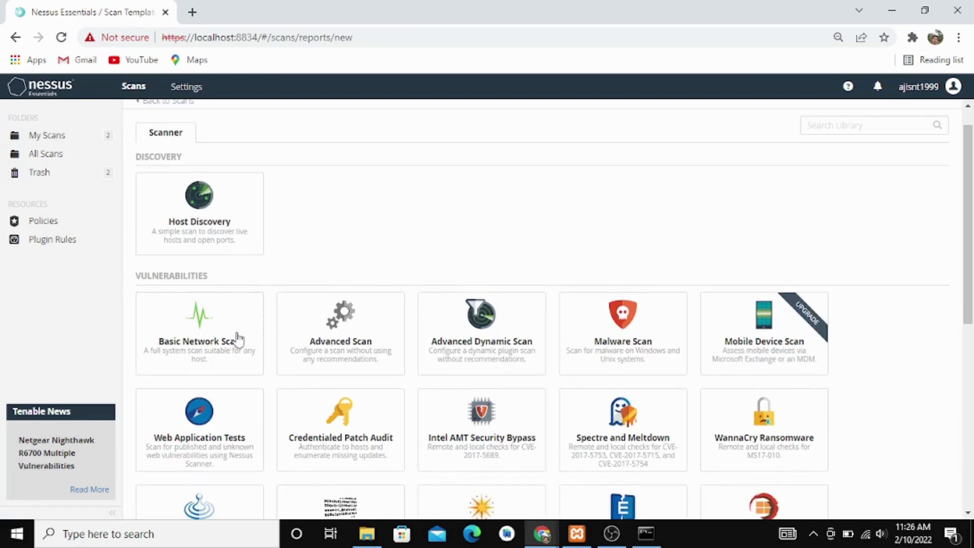
left_click(238, 338)
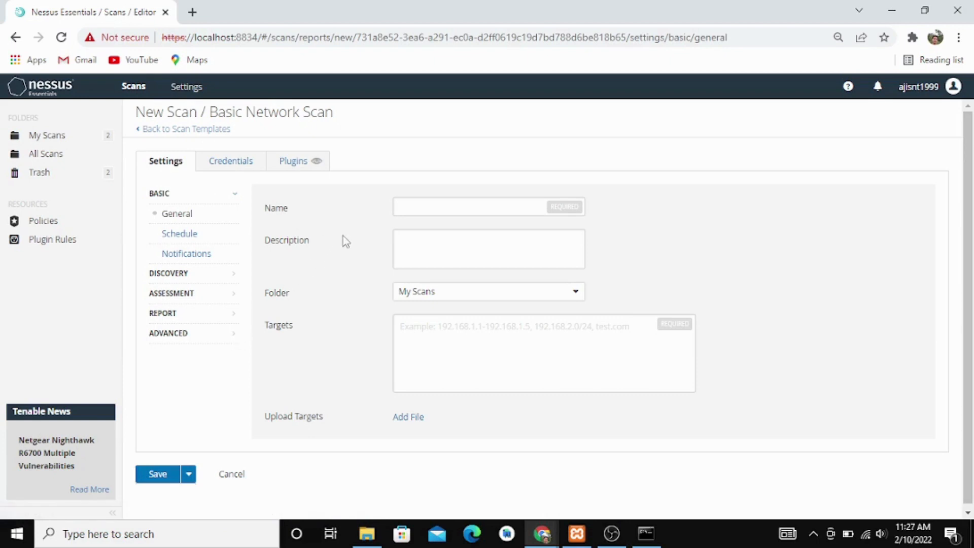
left_click(422, 208)
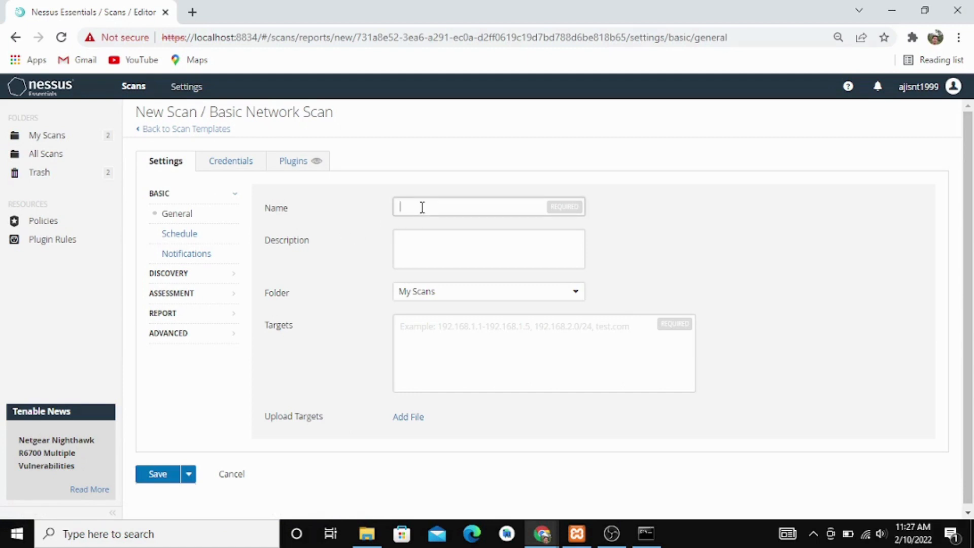
type("b")
key("BackSpace")
type("BNS")
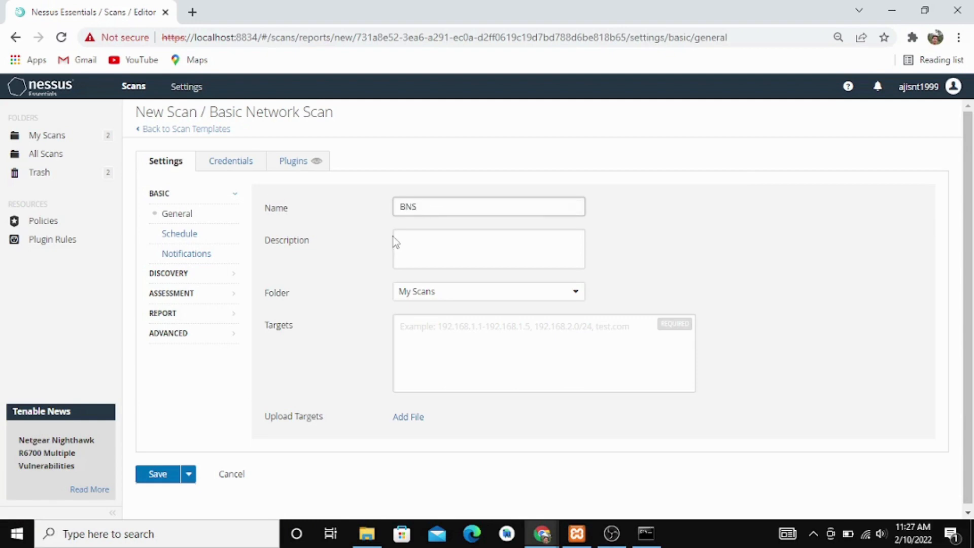
left_click(425, 320)
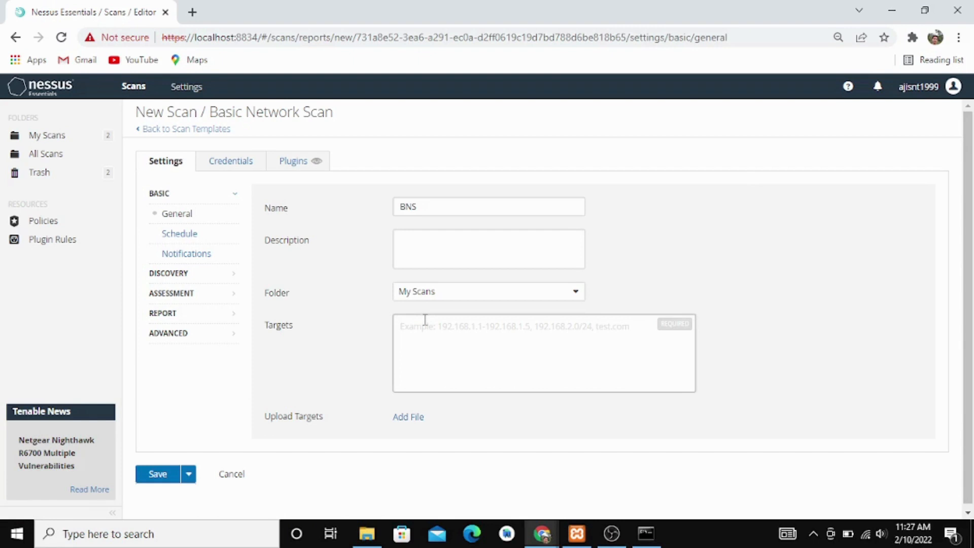
type("192.168.64.90")
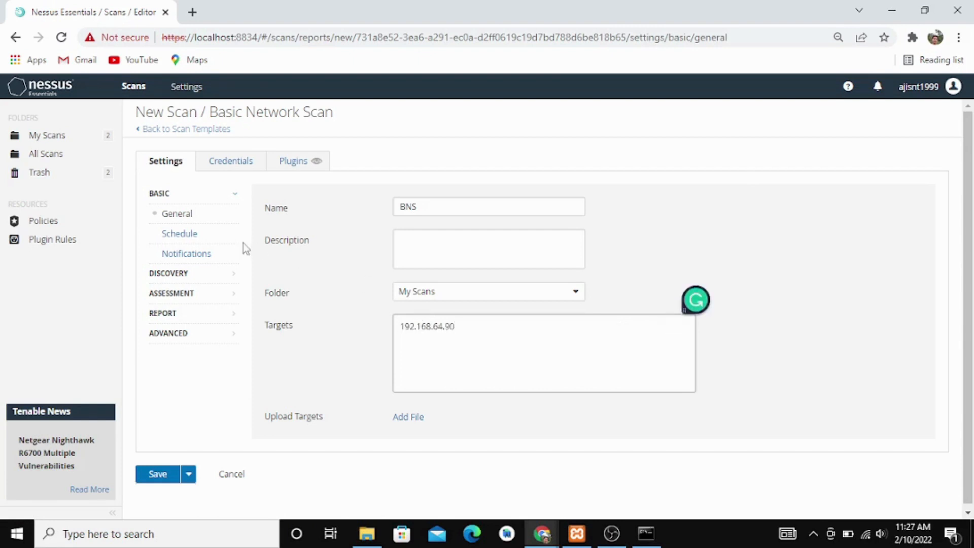
- Choose Port scan (common ports) as the discovery scan type for the BNS scan
left_click(184, 278)
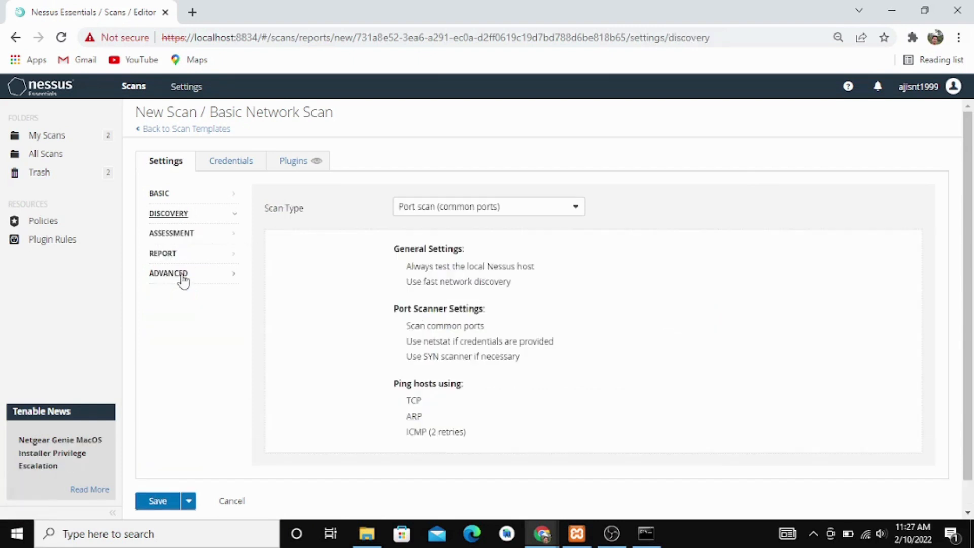
left_click(503, 210)
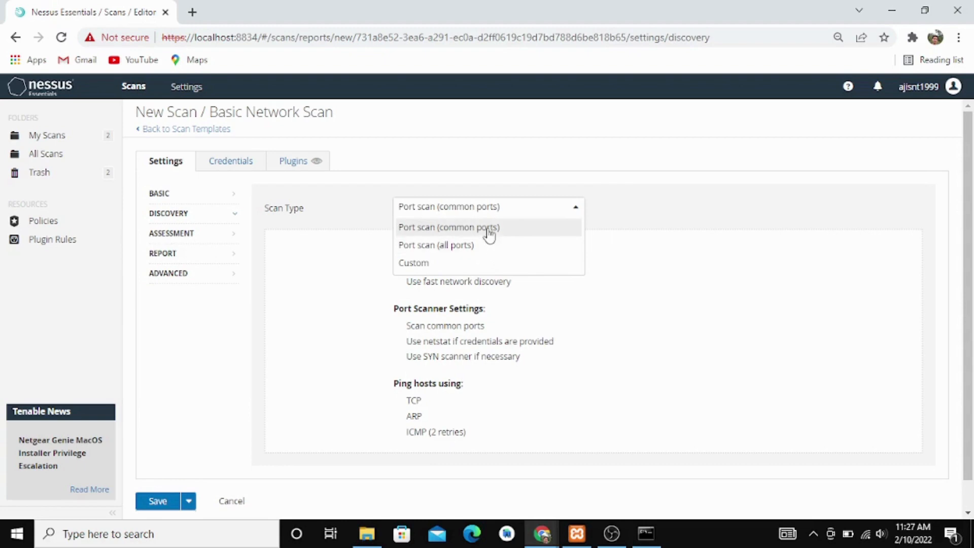
left_click(490, 229)
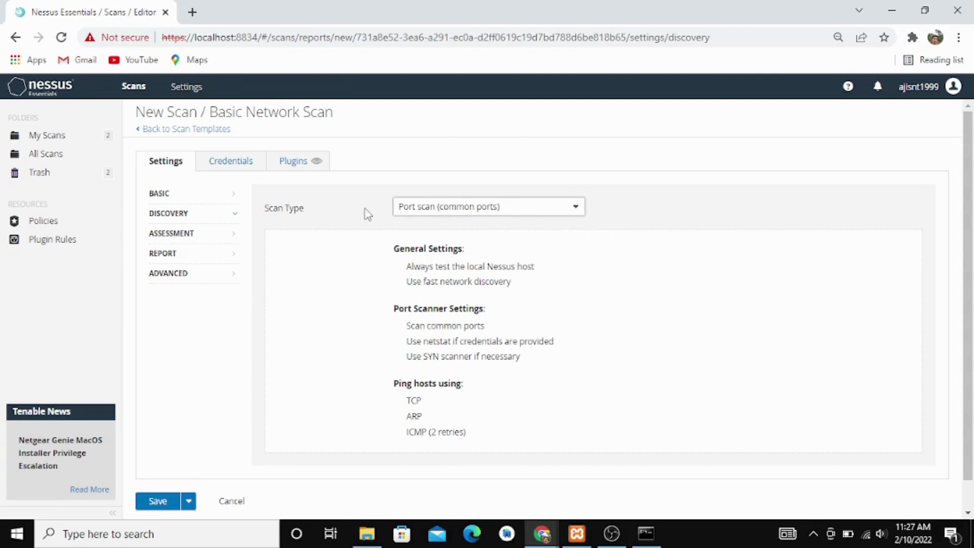
- Set the assessment scan type to Scan for all web vulnerabilities (complex)
left_click(193, 235)
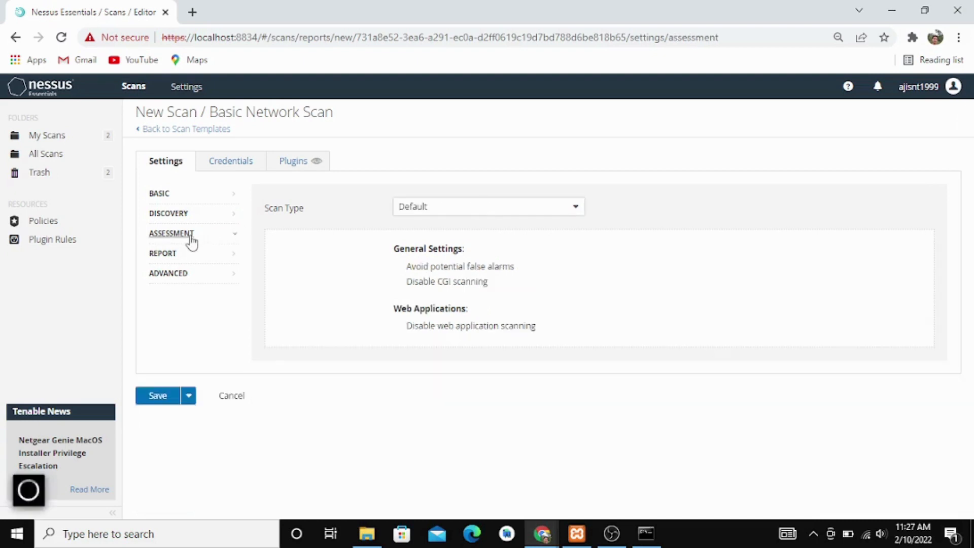
left_click(475, 210)
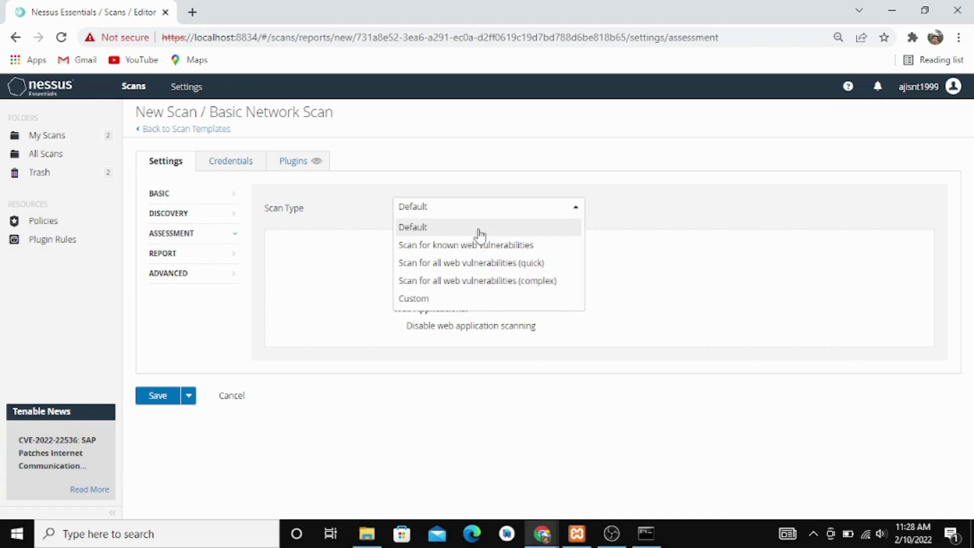
left_click(487, 285)
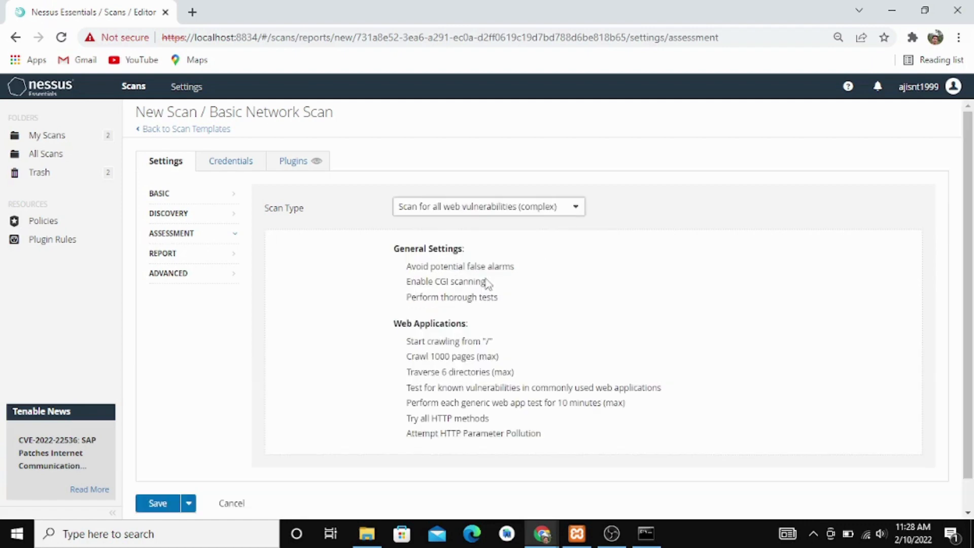
- Review the processing and output options in the BNS scan's report settings
left_click(169, 257)
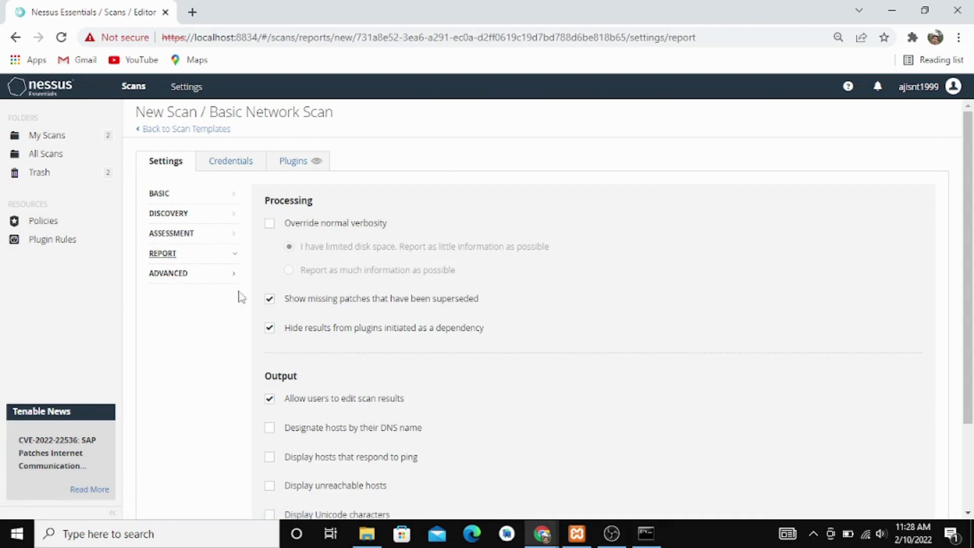
scroll(400, 331, "down", 2)
scroll(400, 333, "up", 2)
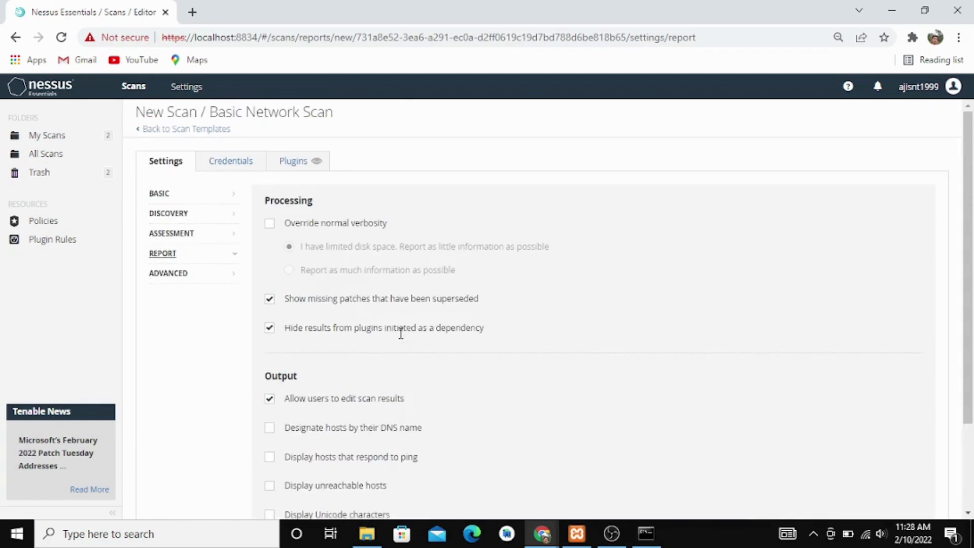
- Choose Default as the scan type in the BNS scan's advanced performance settings
left_click(181, 275)
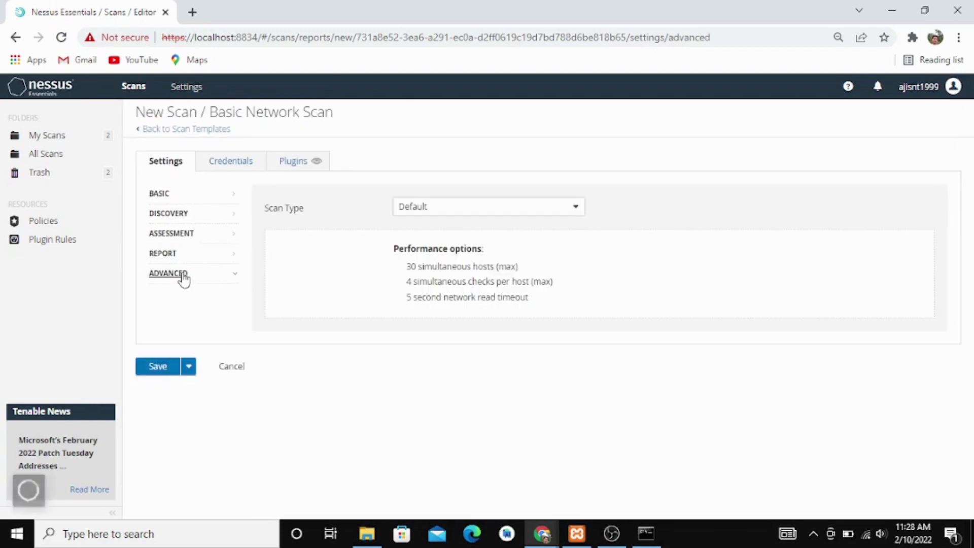
left_click(458, 208)
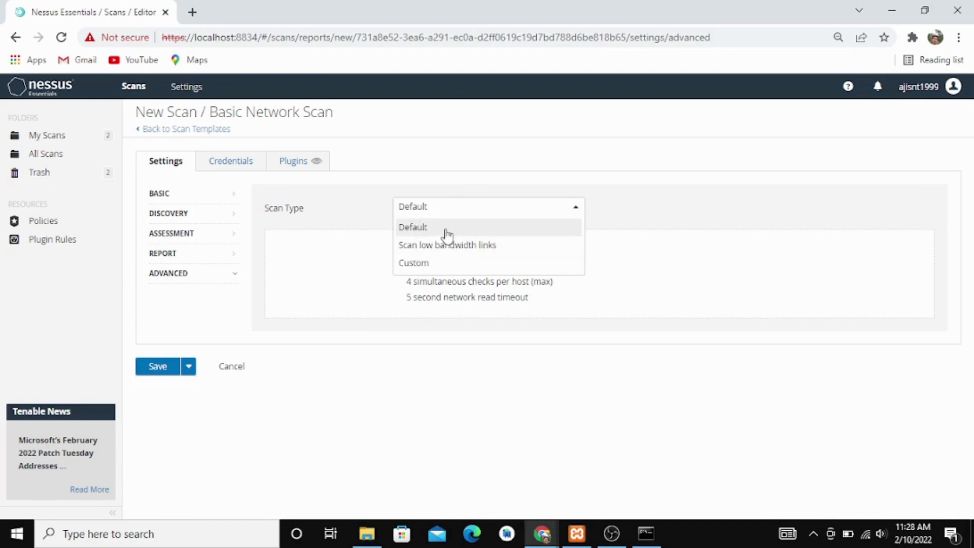
left_click(446, 229)
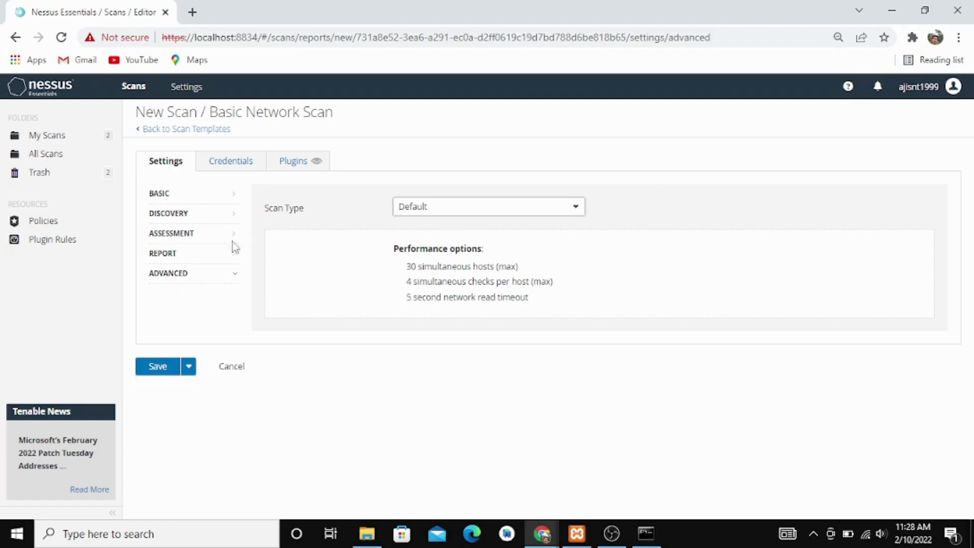
- Recheck the assessment and discovery settings, rename the scan as BNS allweb(complex), and launch it
left_click(185, 233)
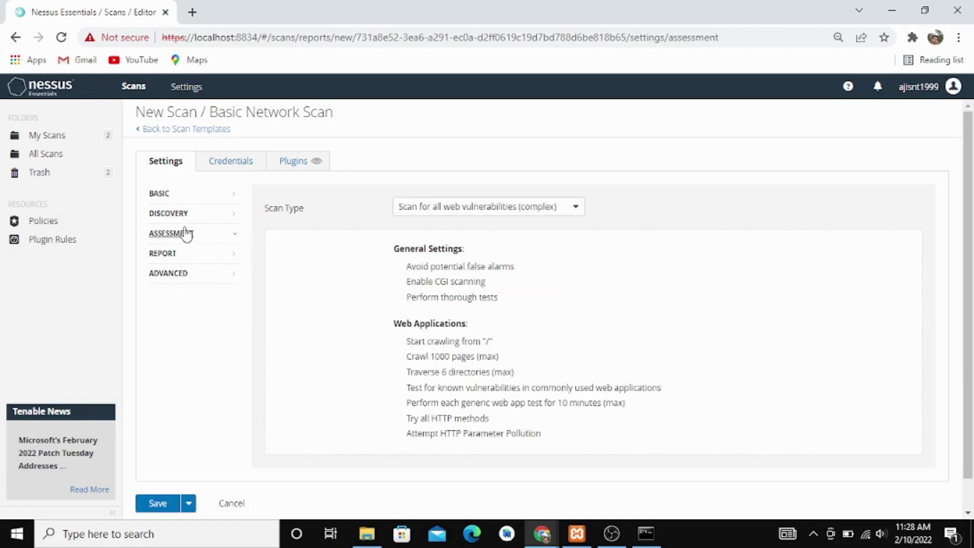
left_click(181, 216)
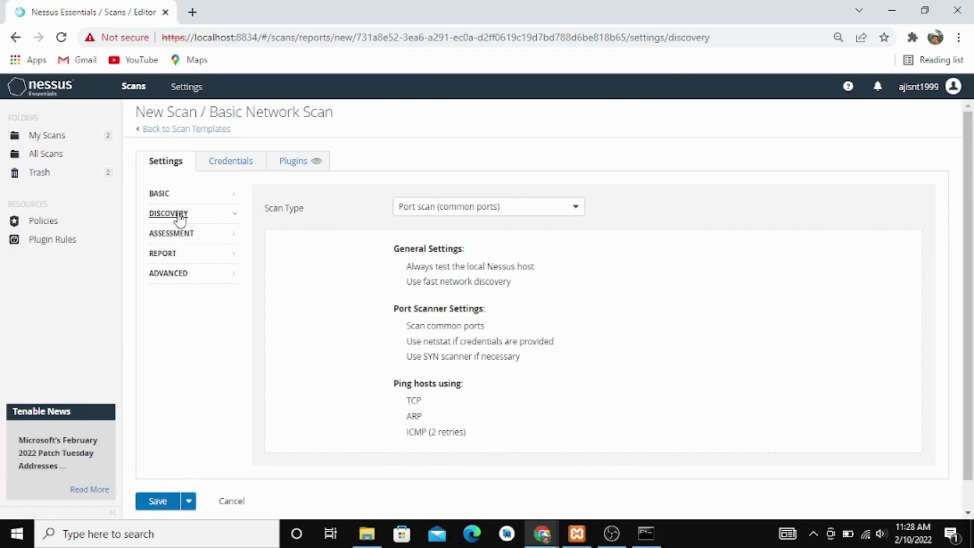
left_click(169, 198)
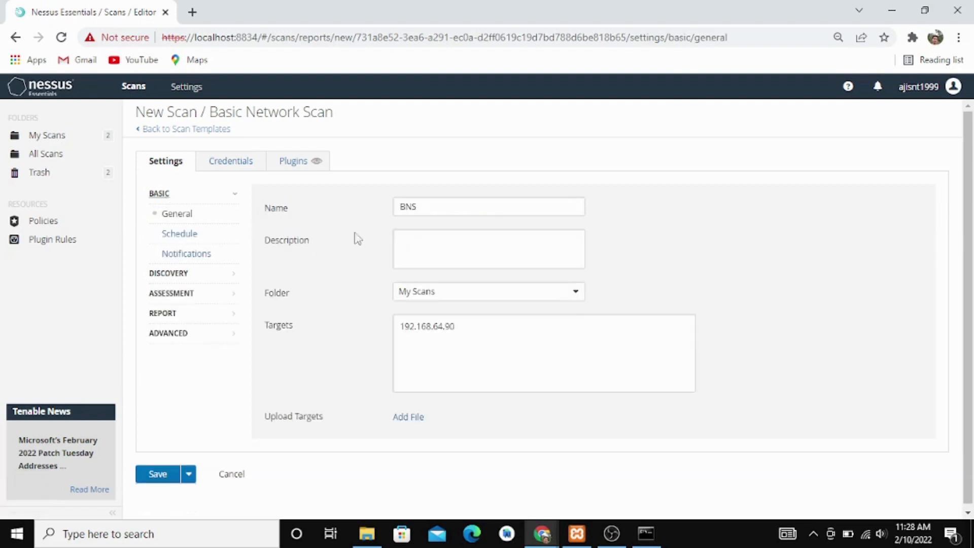
left_click(438, 209)
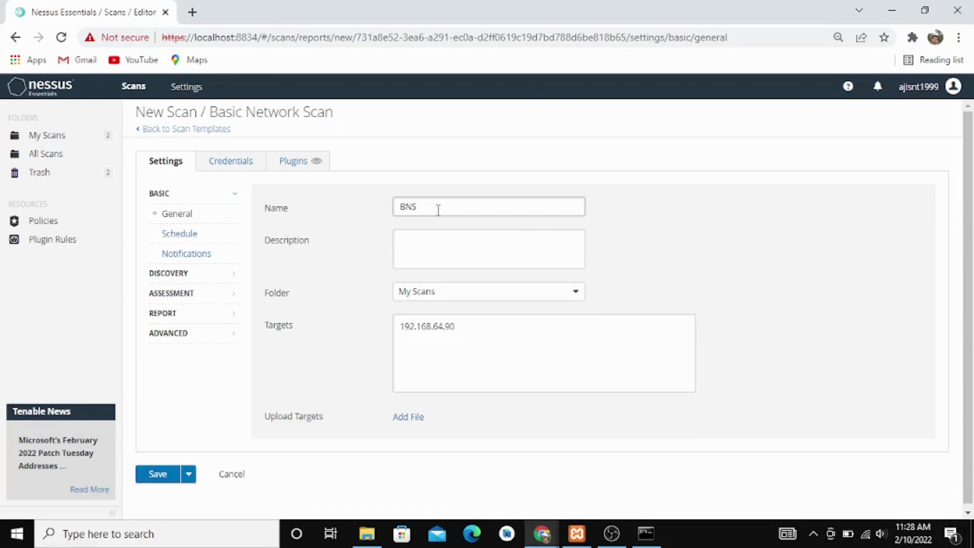
type("allweb(")
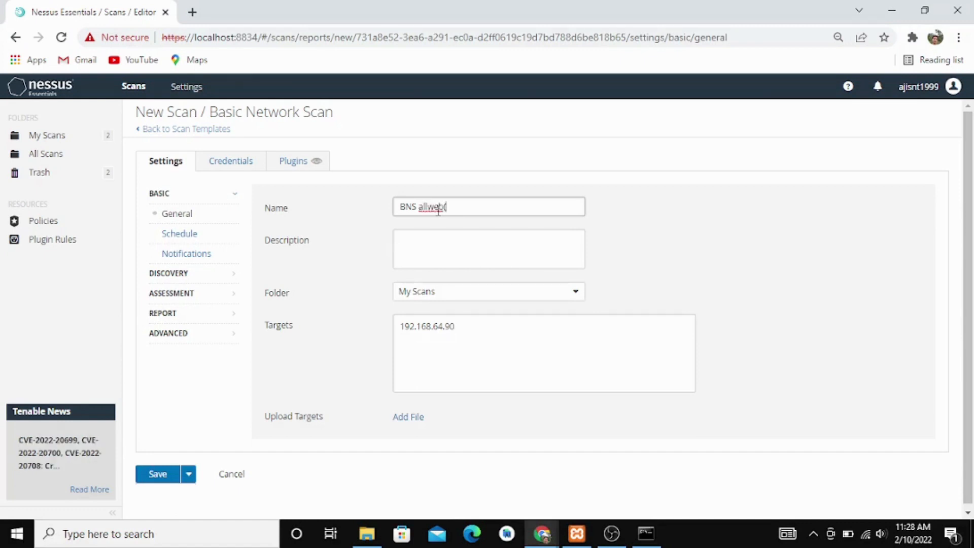
type("complex)")
left_click(193, 477)
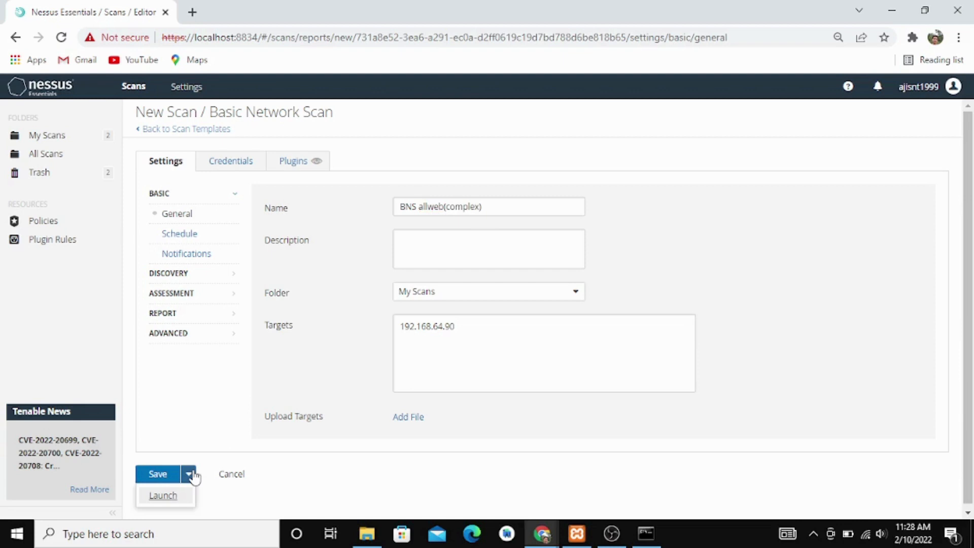
left_click(171, 499)
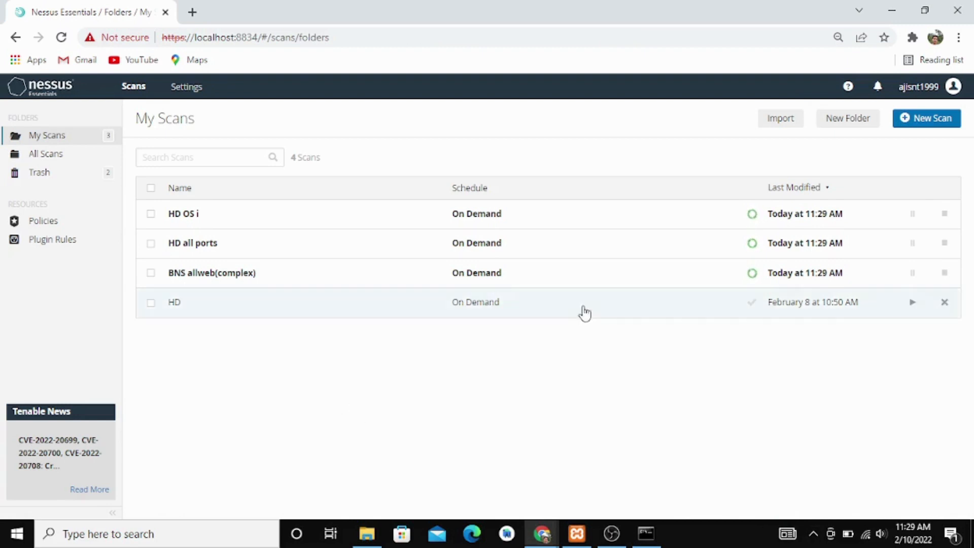
- Start another scan from the Basic Network Scan template and look through its discovery and assessment scan types
left_click(908, 119)
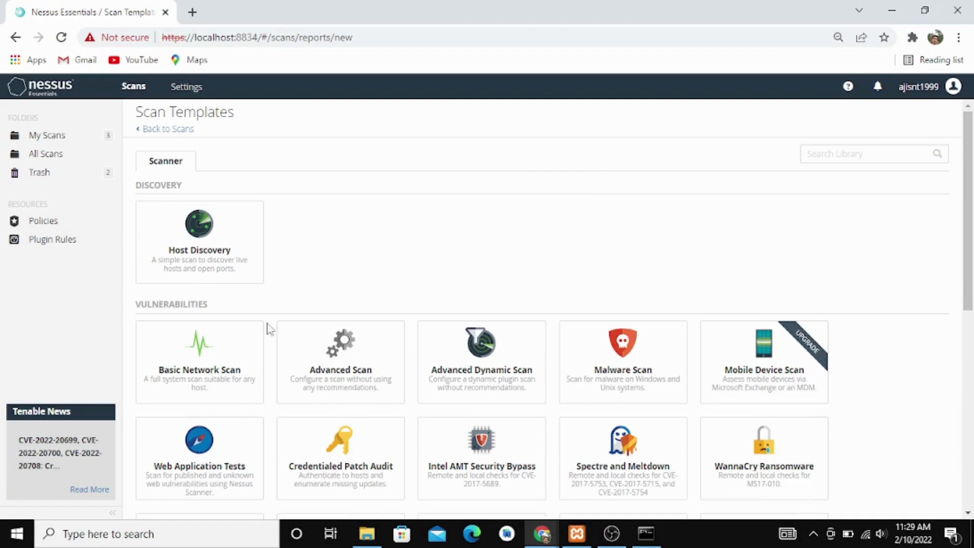
left_click(228, 376)
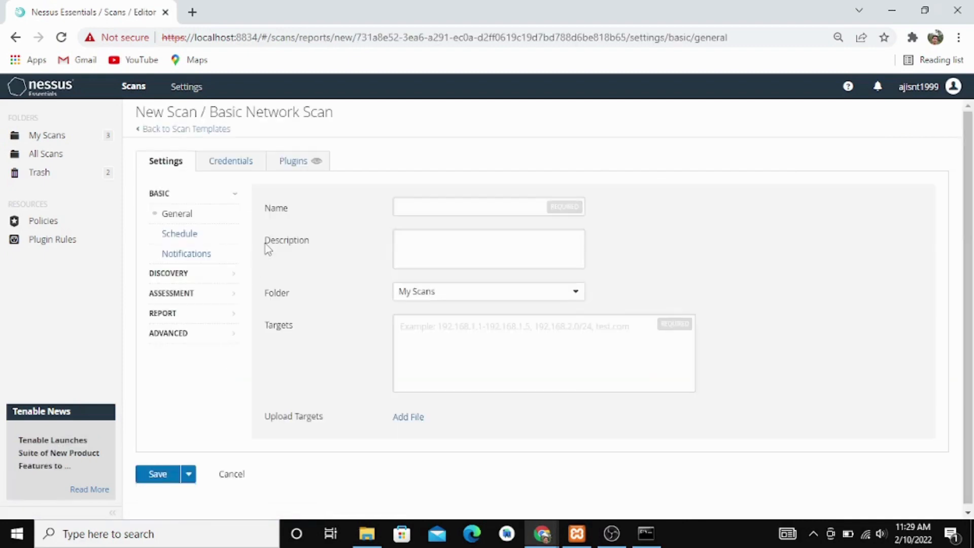
left_click(185, 275)
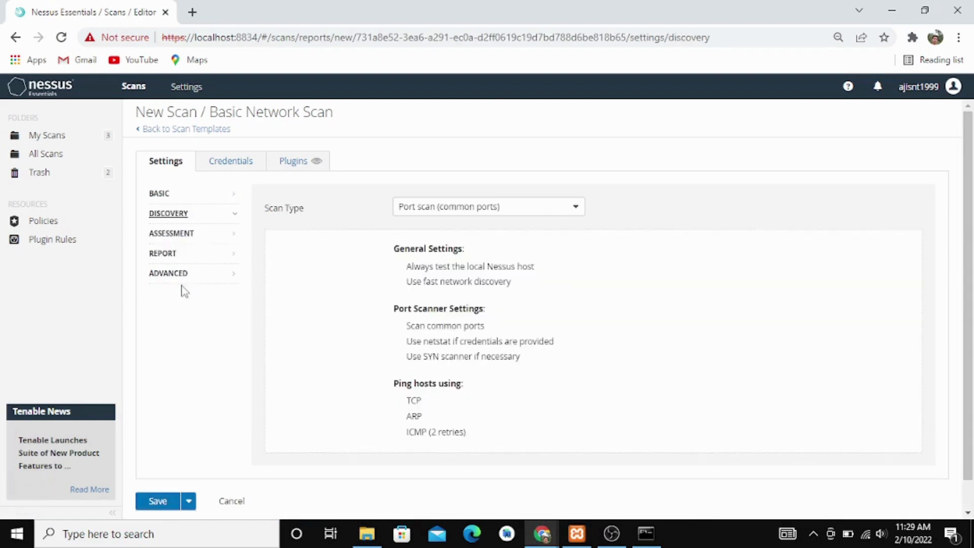
left_click(445, 212)
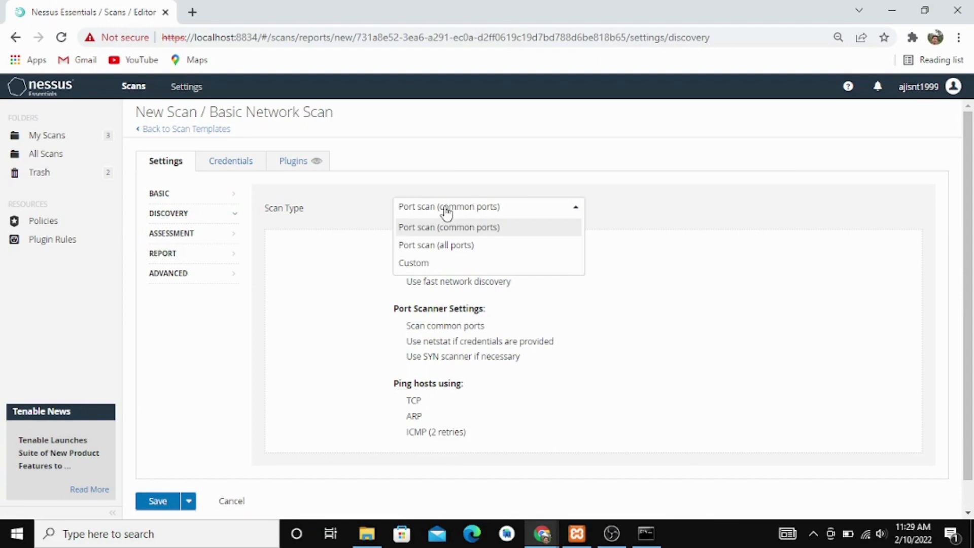
left_click(186, 237)
left_click(445, 211)
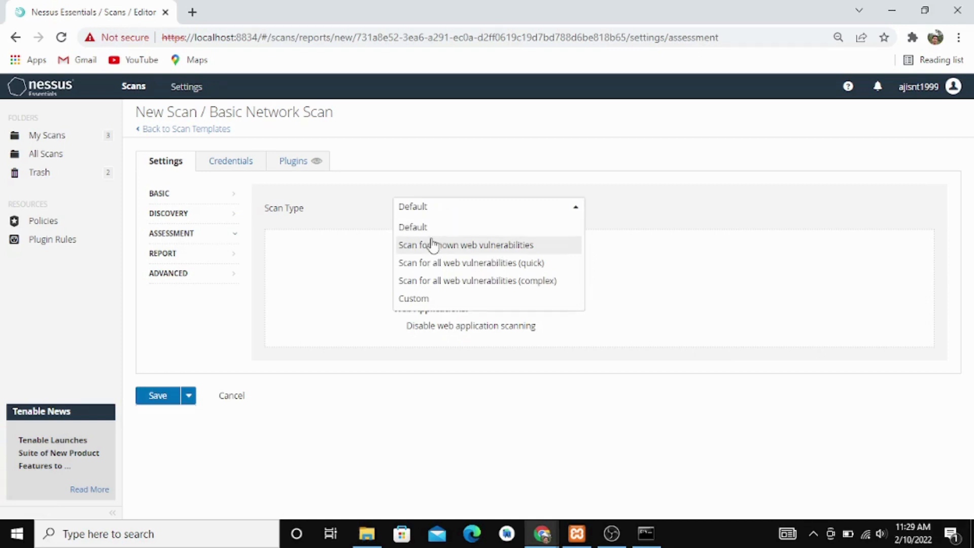
left_click(175, 215)
- Name the new scan BNS and set its target to 192.168.64.90
left_click(162, 194)
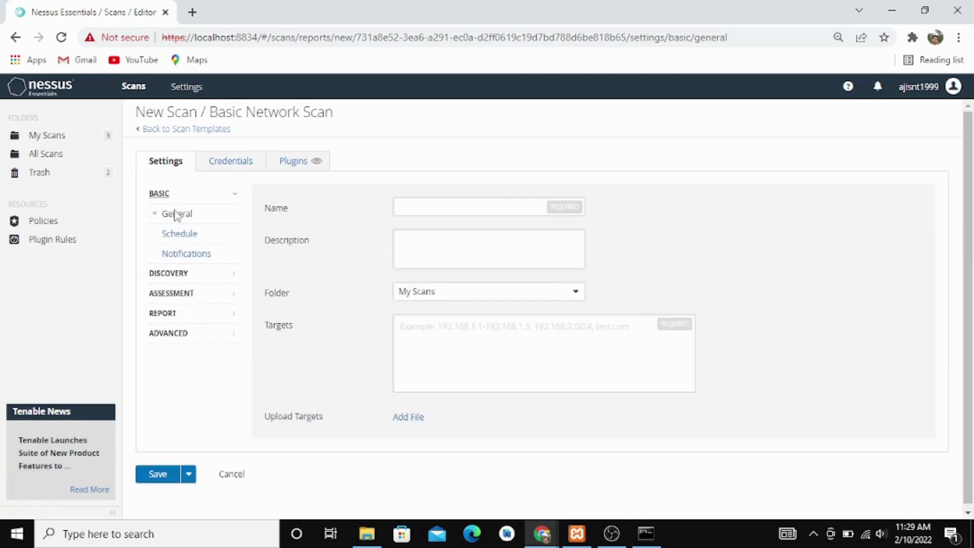
left_click(426, 204)
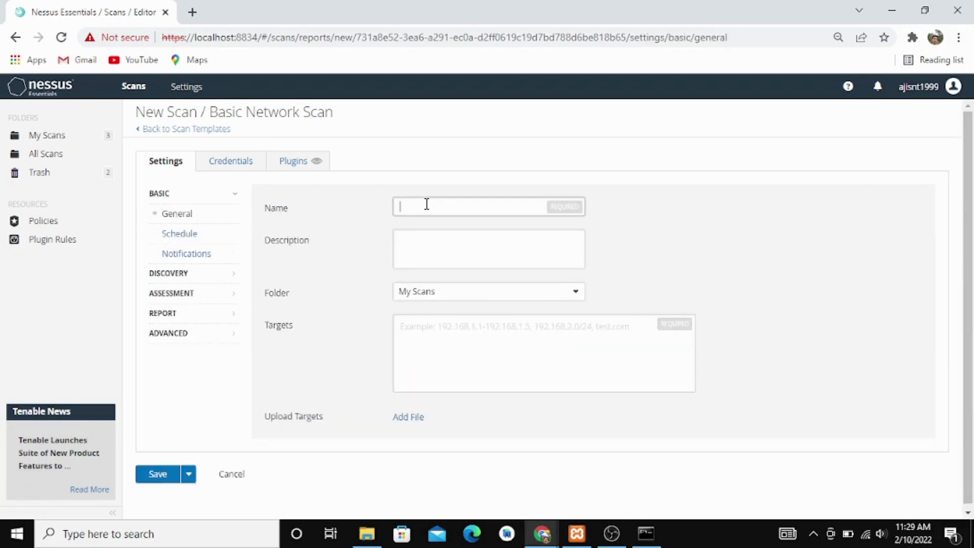
type("BNS")
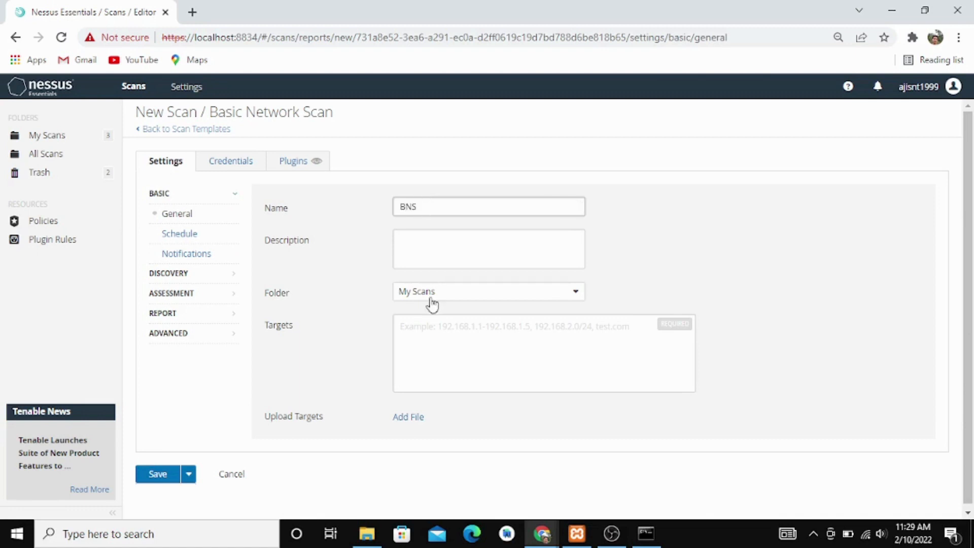
left_click(434, 321)
type("192.168.64.90")
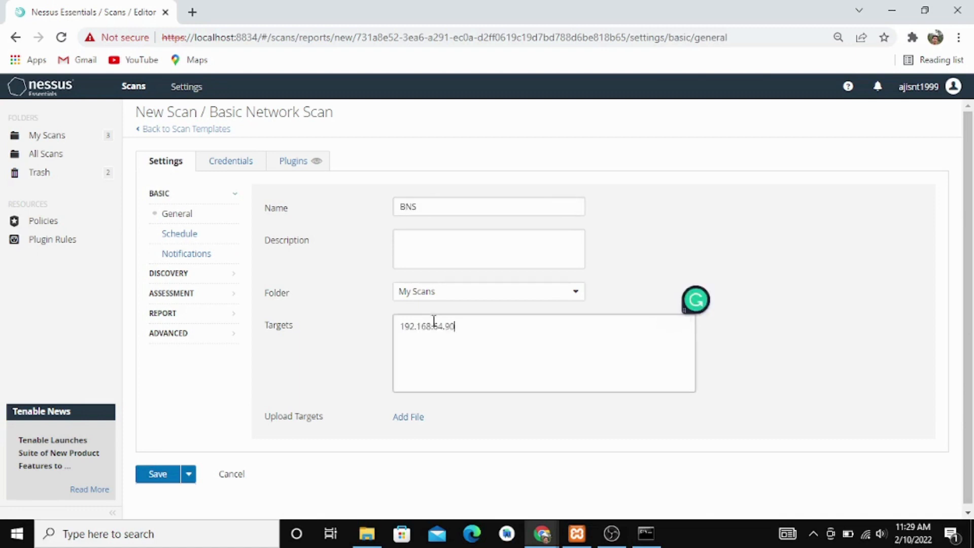
- Choose Port scan (common ports) as the new scan's discovery scan type
left_click(183, 276)
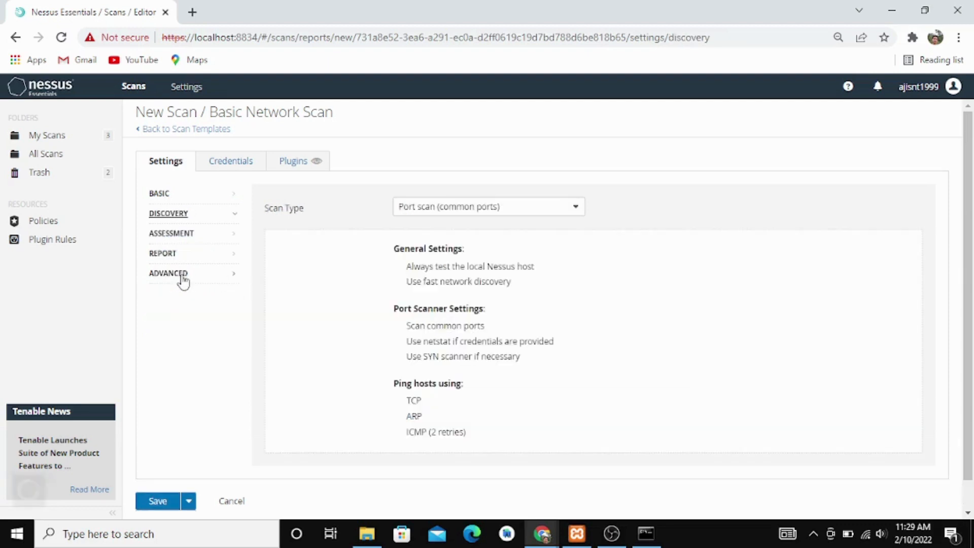
left_click(487, 207)
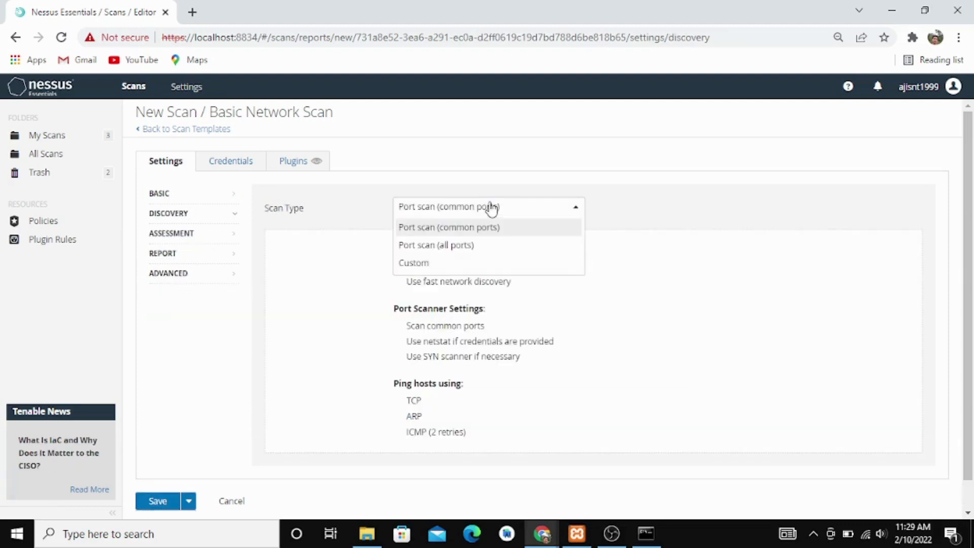
left_click(482, 228)
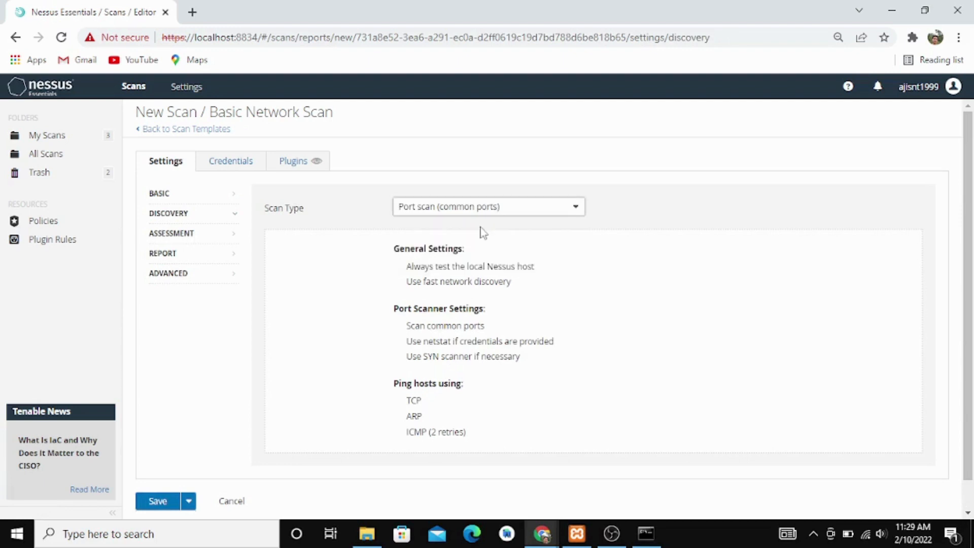
- Set the assessment scan type to Scan for all web vulnerabilities (quick) and rename the scan as BNS quick
left_click(179, 237)
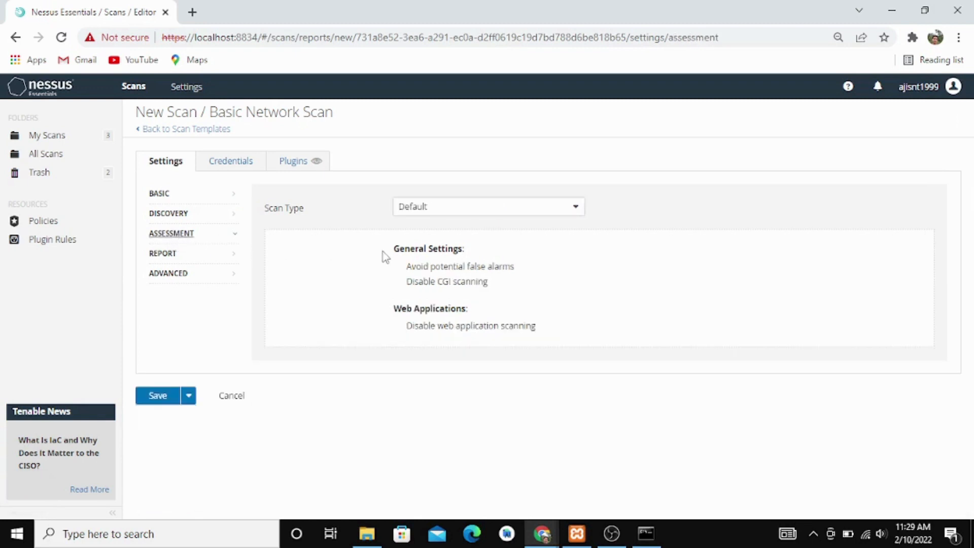
left_click(510, 211)
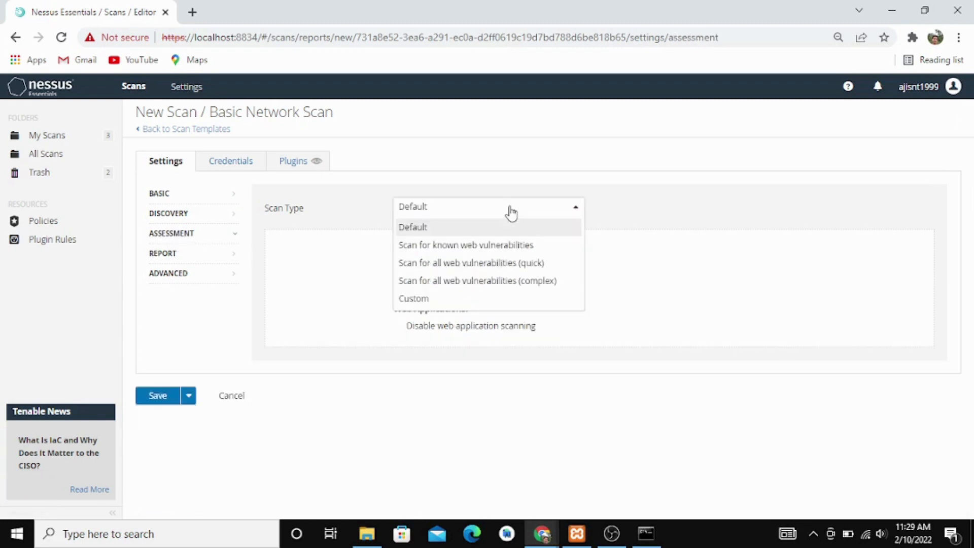
left_click(503, 264)
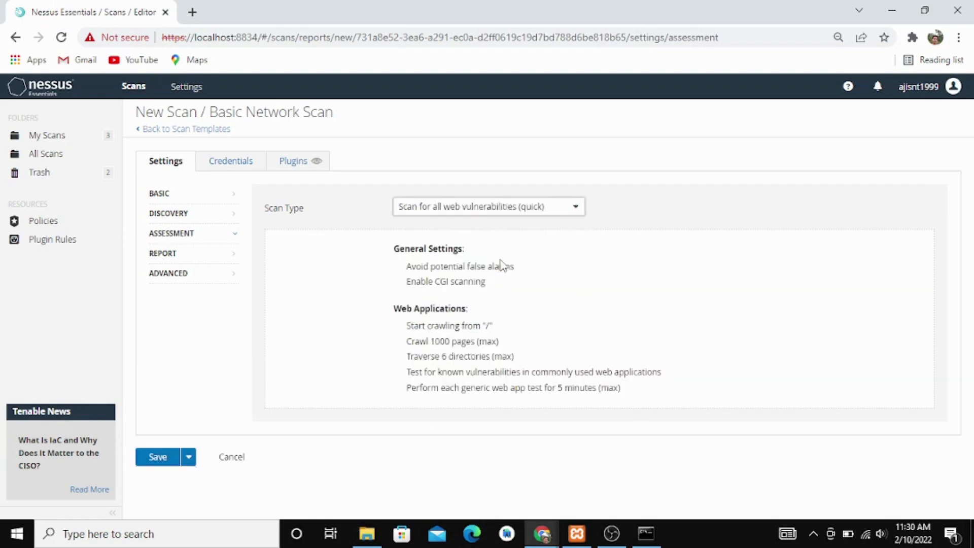
left_click(161, 197)
left_click(450, 212)
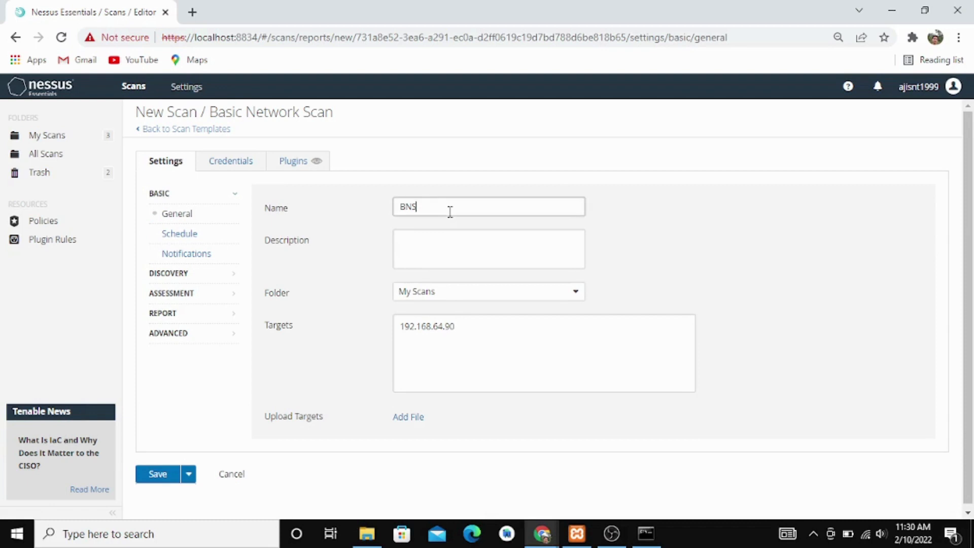
type("quick")
- Set the scan's discovery scan type to Port scan (all ports)
left_click(181, 279)
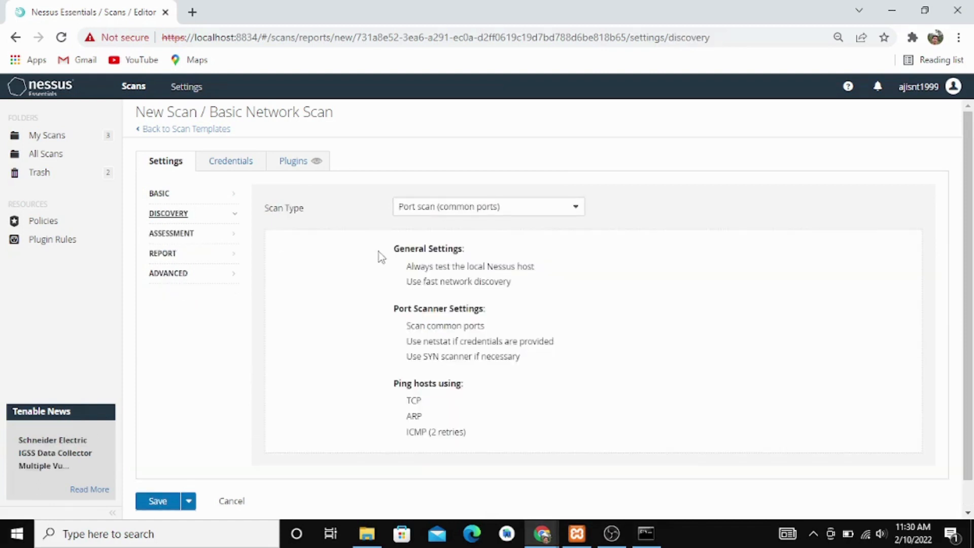
left_click(531, 208)
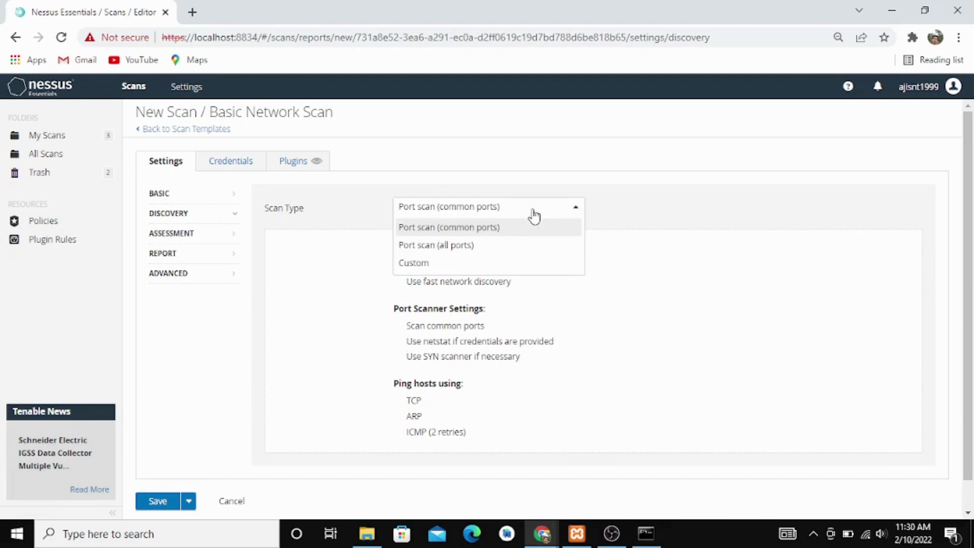
left_click(493, 246)
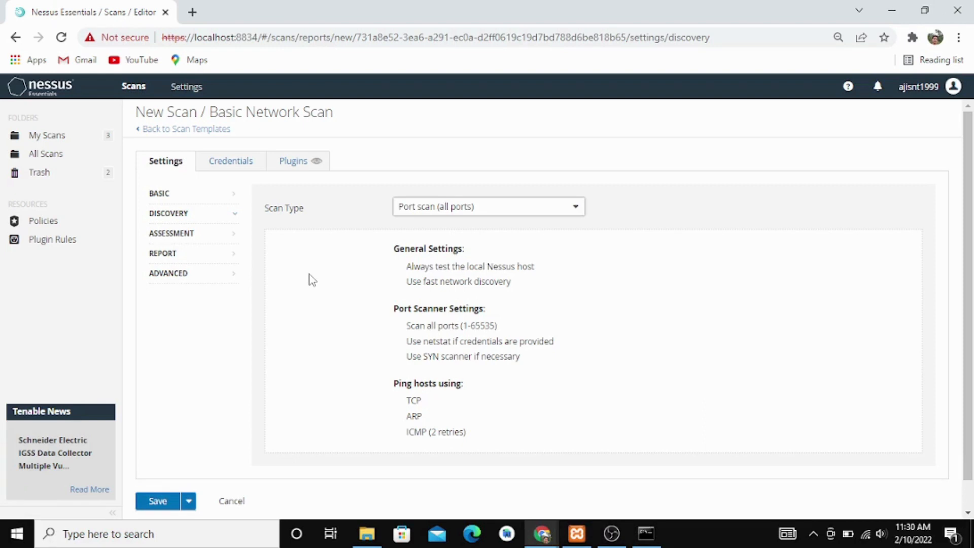
- Rename the scan as BNS all ports quick and launch it
left_click(162, 198)
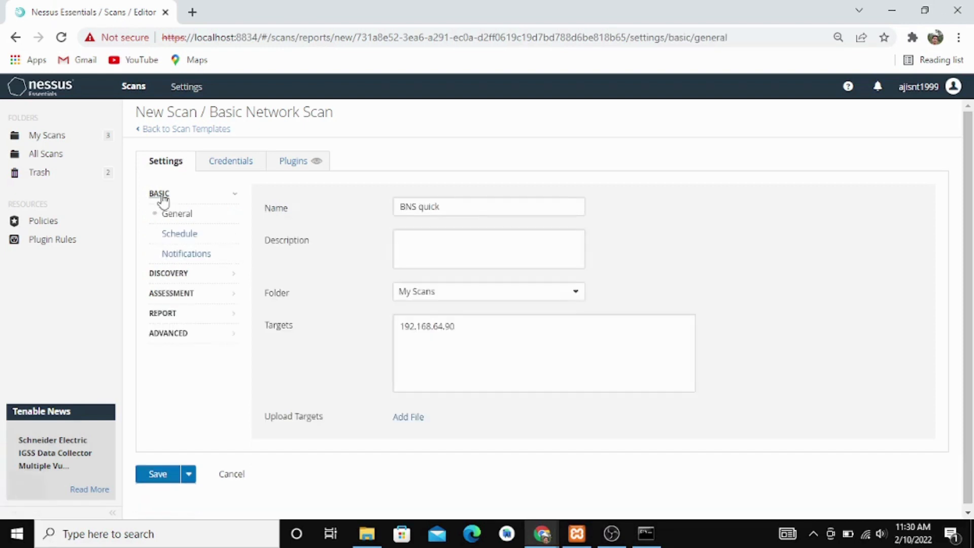
left_click(421, 207)
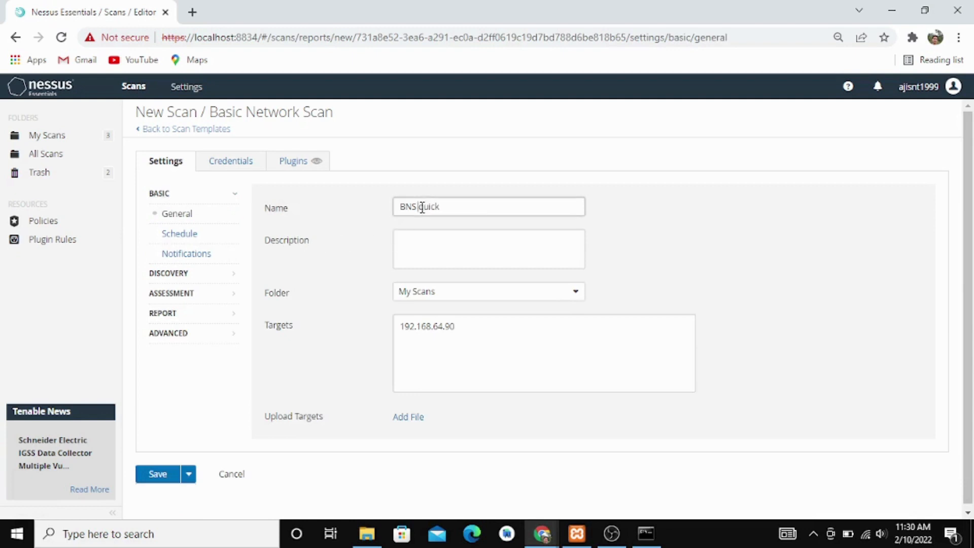
type("all ports")
left_click(189, 476)
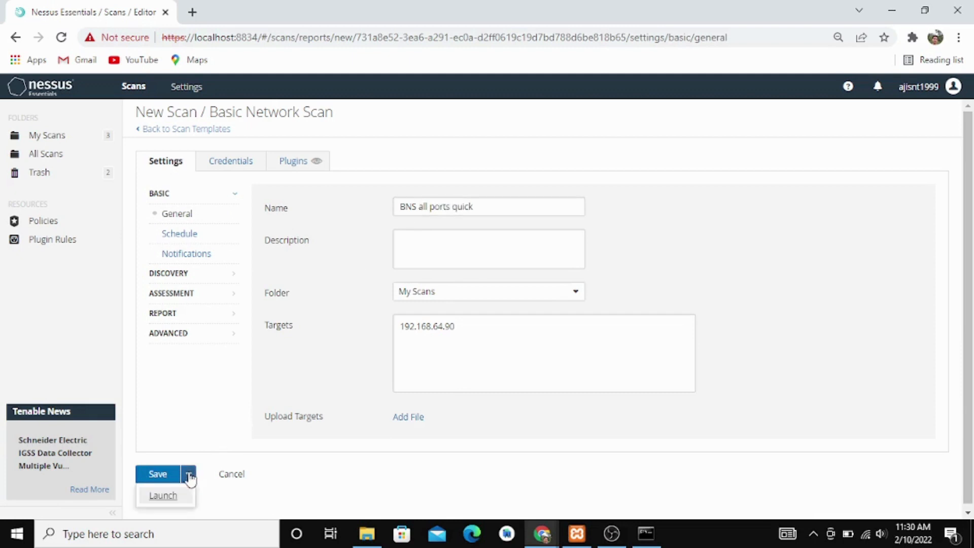
left_click(167, 496)
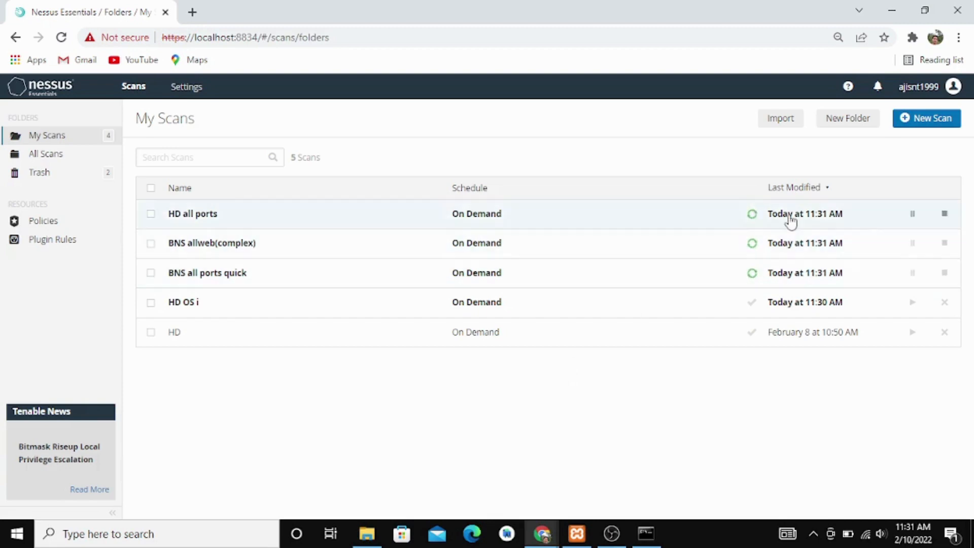
- Create a new scan from the Web Application Tests template and name it WAT
left_click(910, 125)
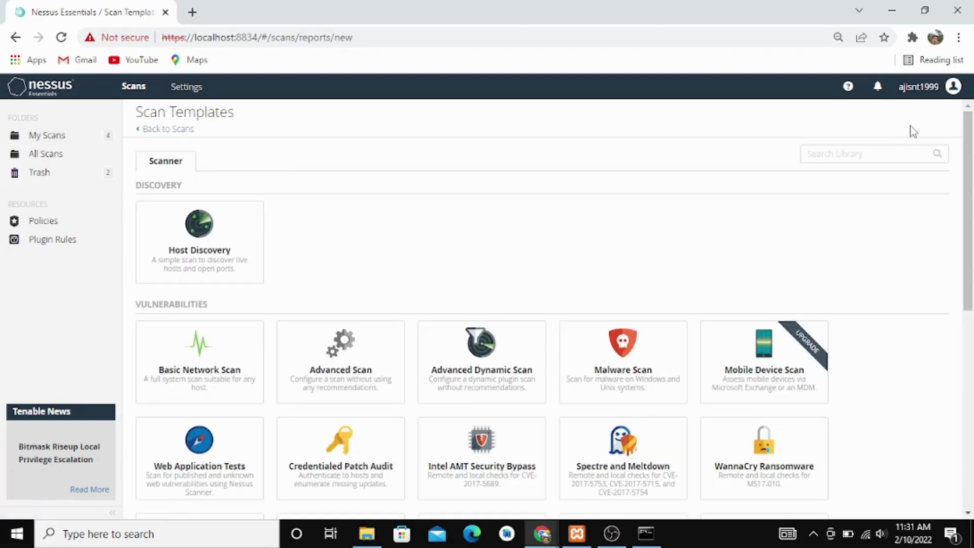
scroll(756, 252, "down", 2)
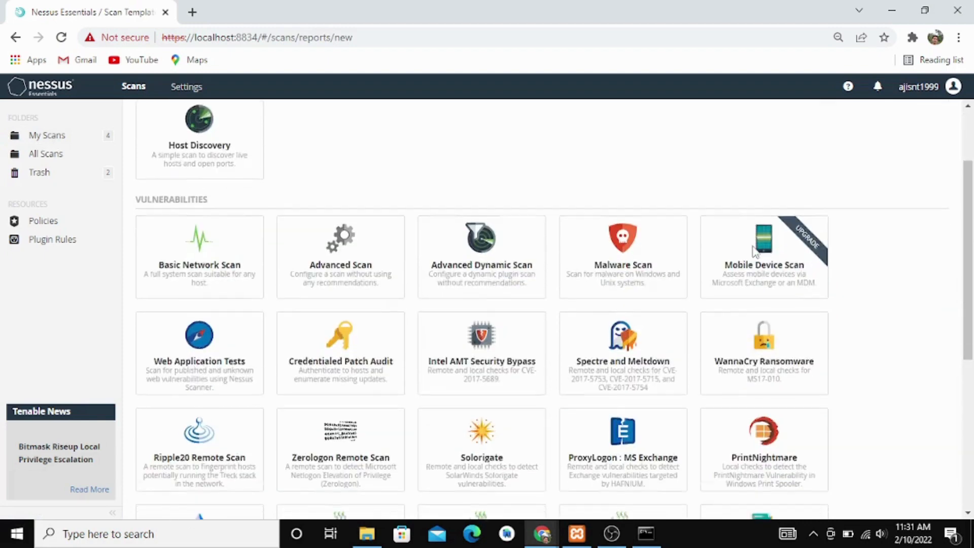
left_click(218, 347)
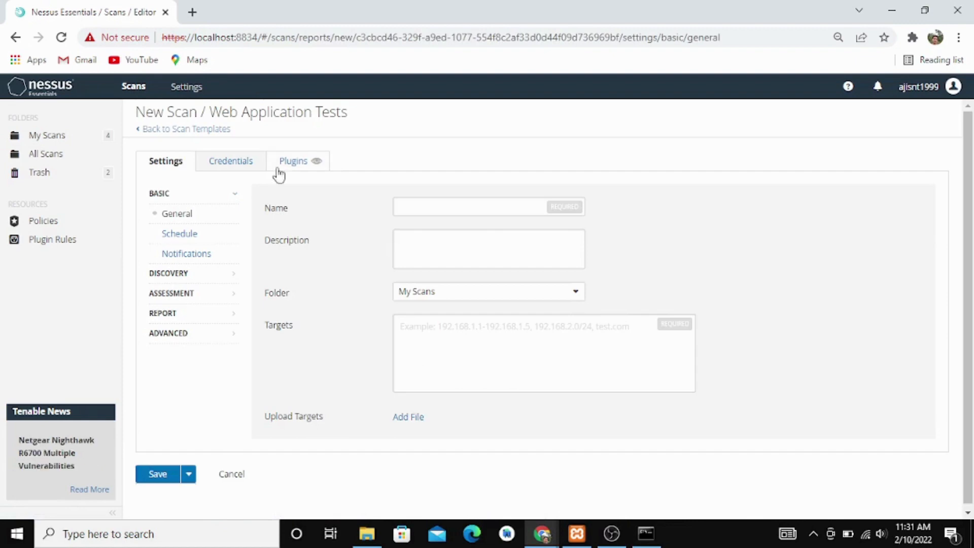
left_click(220, 130)
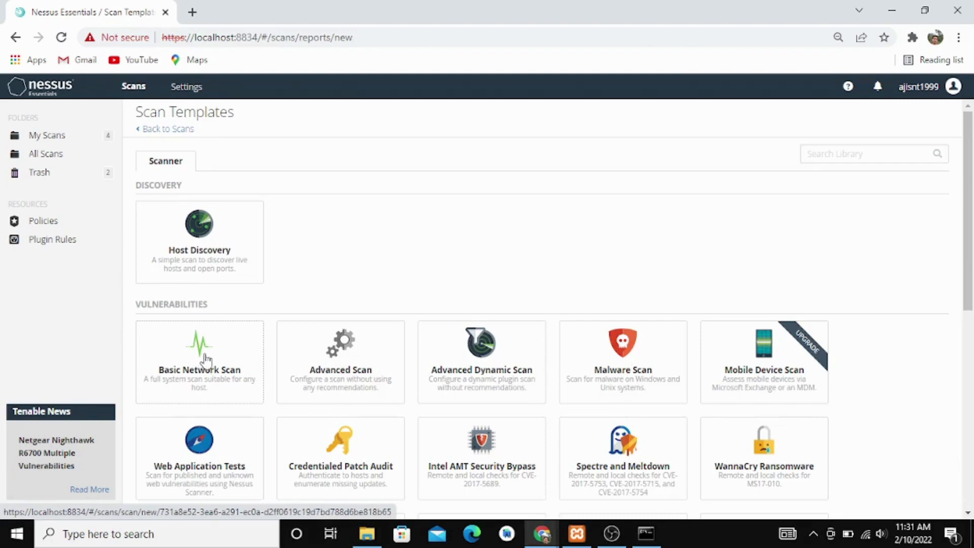
left_click(212, 462)
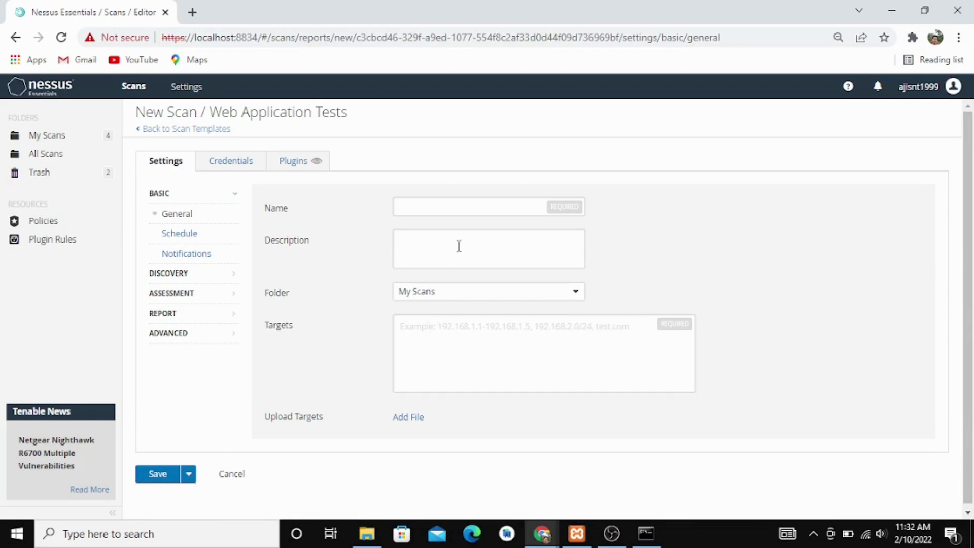
left_click(446, 204)
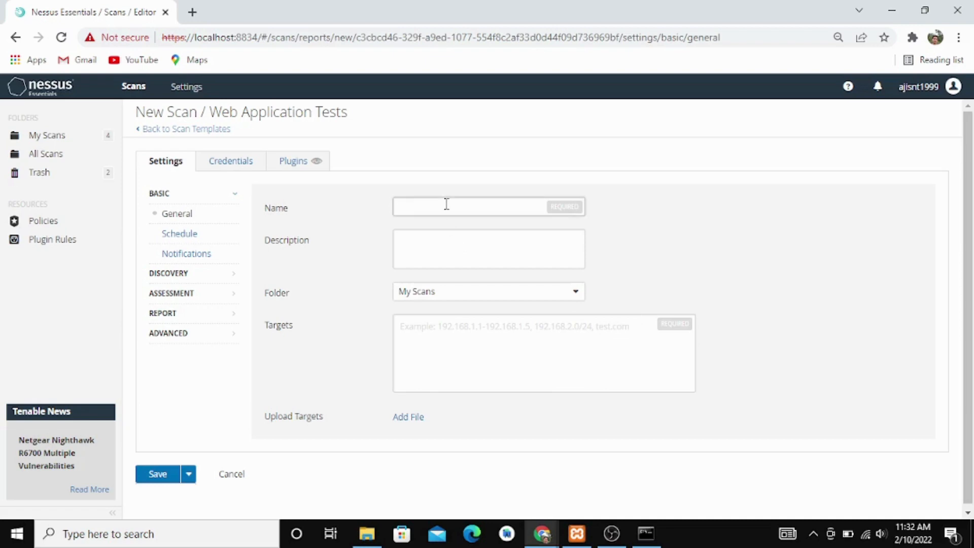
type("WAT")
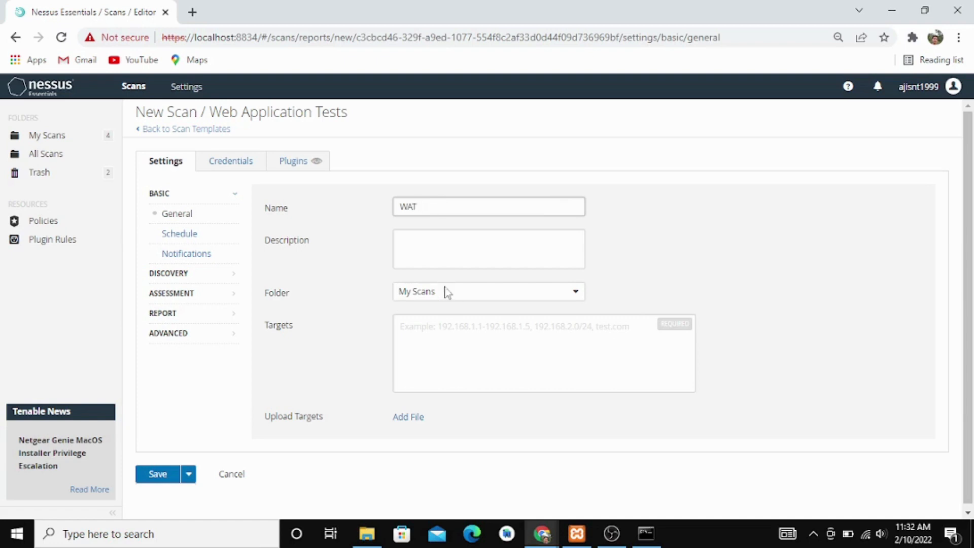
left_click(464, 329)
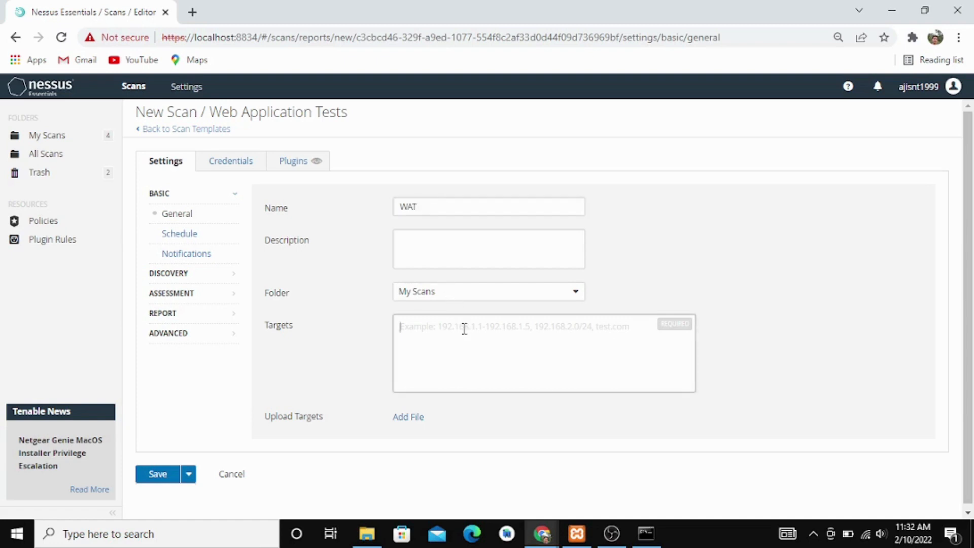
- Open the putrowayang.com website in a new browser tab
left_click(193, 11)
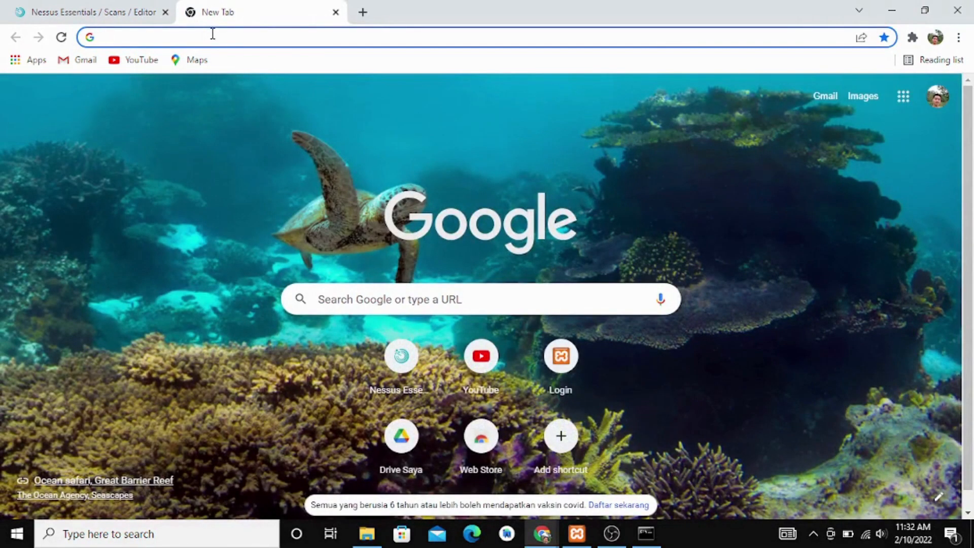
type("putri")
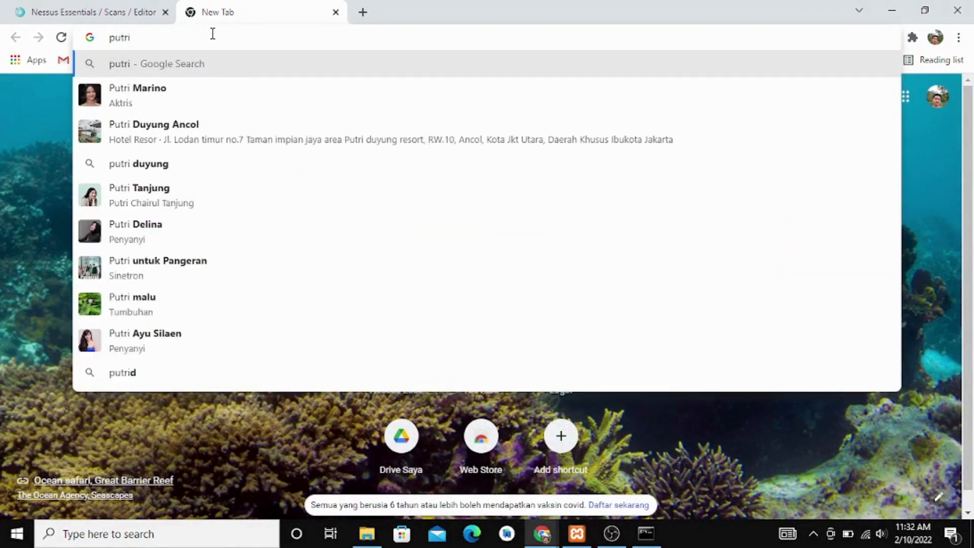
key("BackSpace")
type("o")
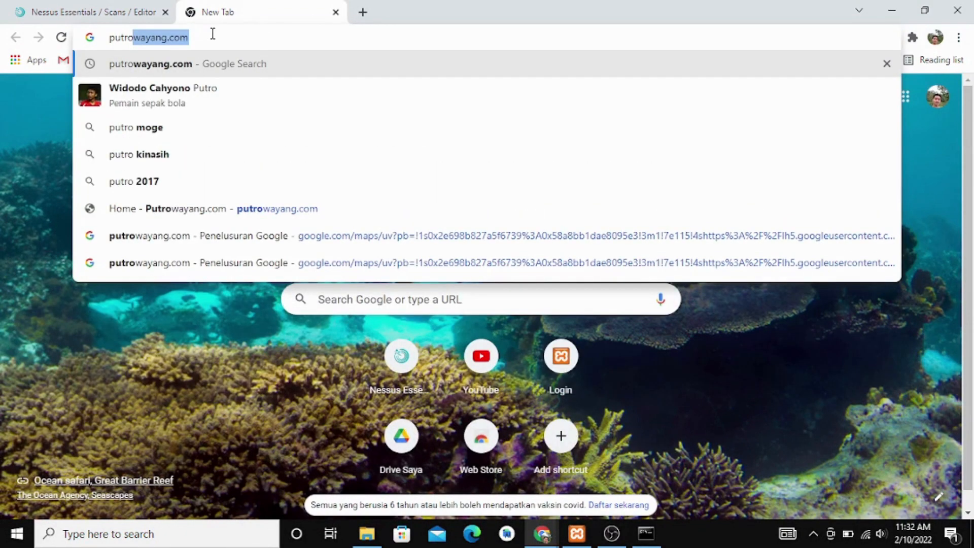
key("Right")
key("Return")
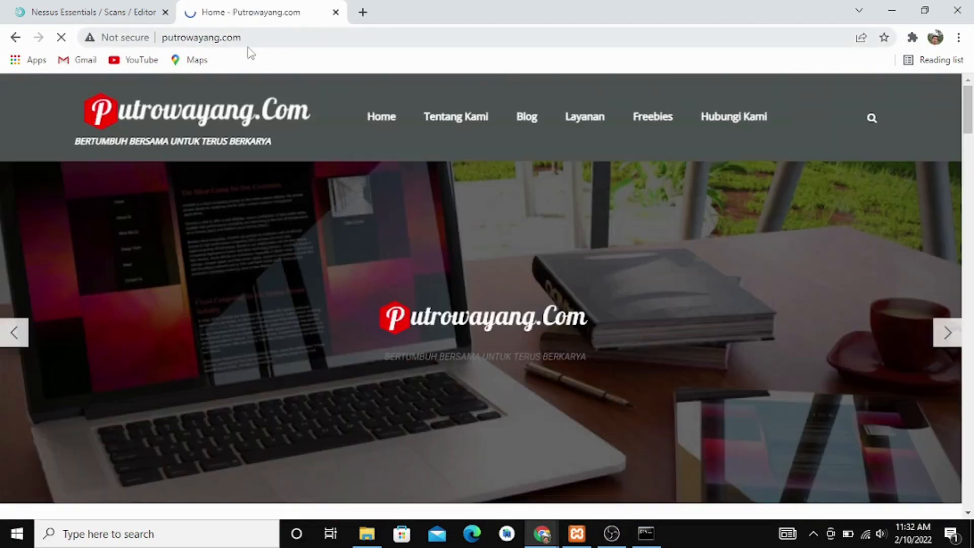
- Return to the WAT scan form in Nessus and enter putrowayang.com as its target
left_click(116, 9)
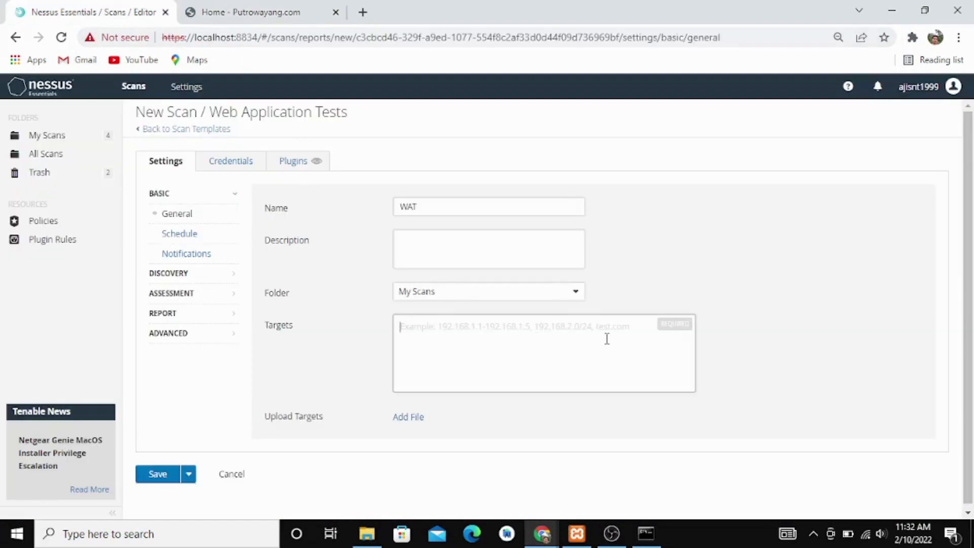
left_click(296, 16)
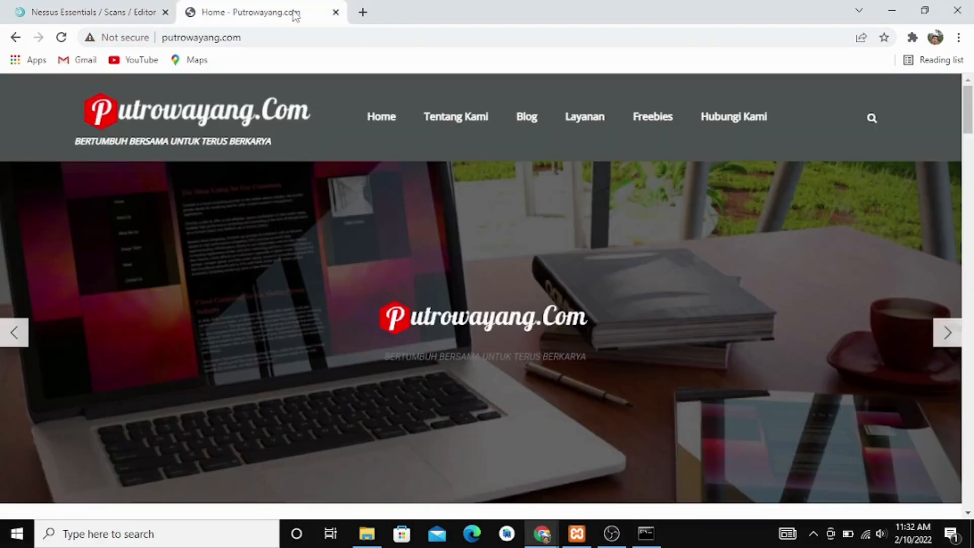
left_click(138, 12)
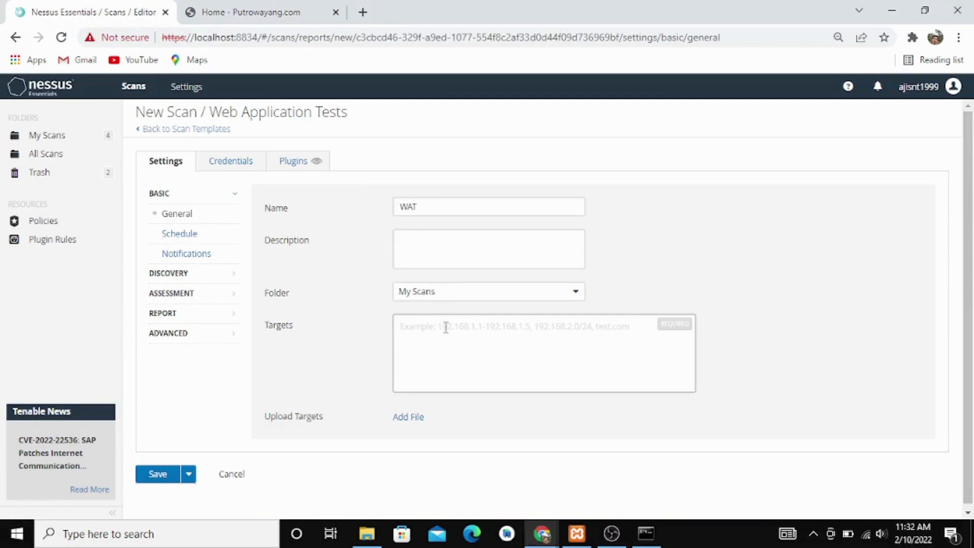
type("p")
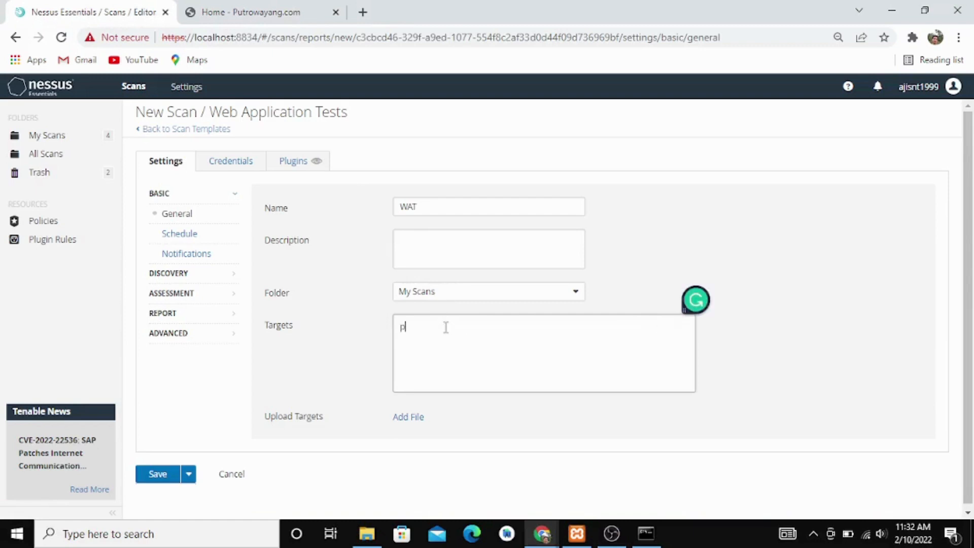
type("utrowayang.com")
- Set the discovery scan type to Port scan (common ports) and the assessment scan type to Scan for all web vulnerabilities (complex)
left_click(175, 278)
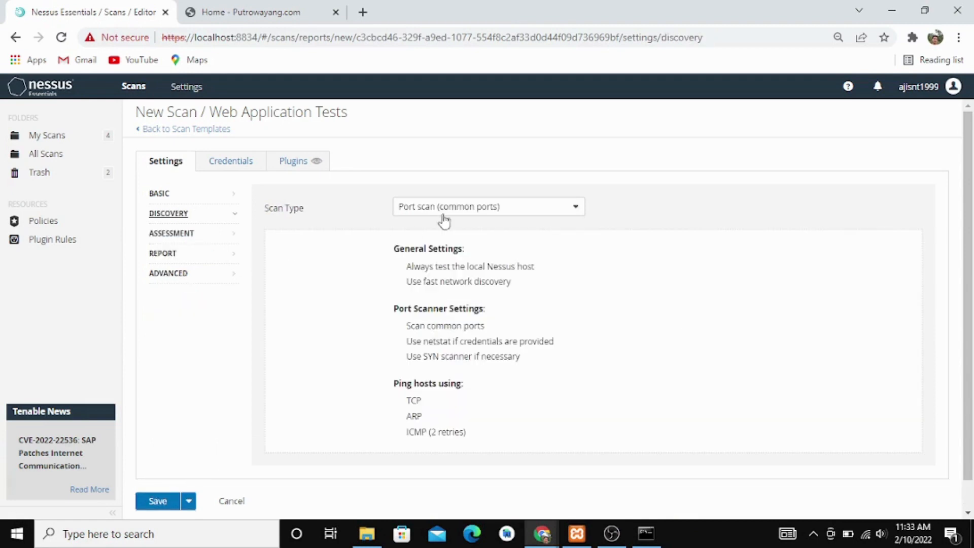
left_click(469, 209)
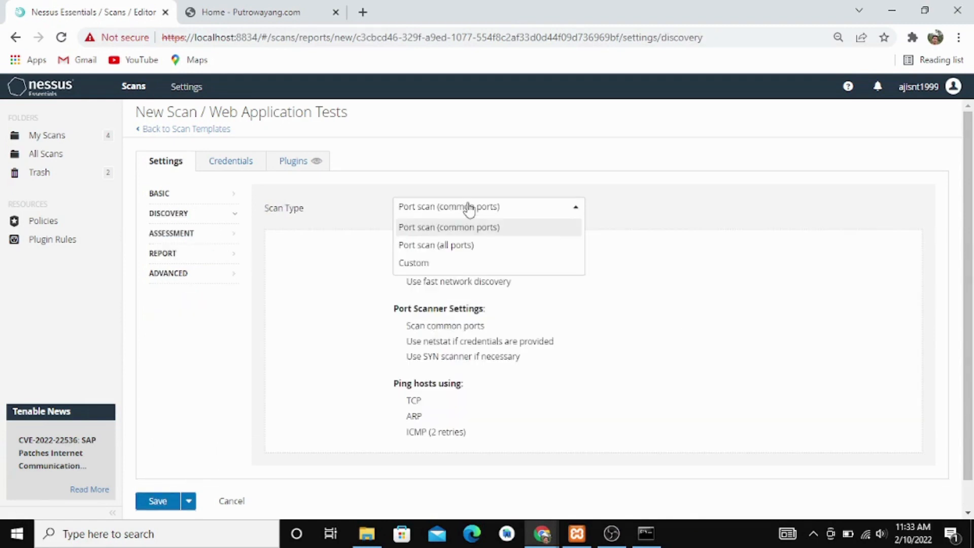
left_click(467, 231)
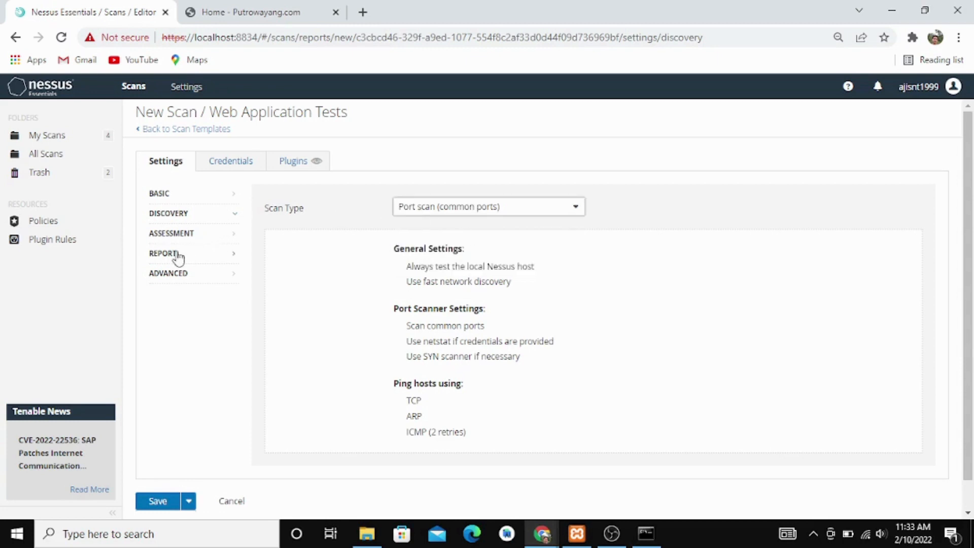
left_click(177, 235)
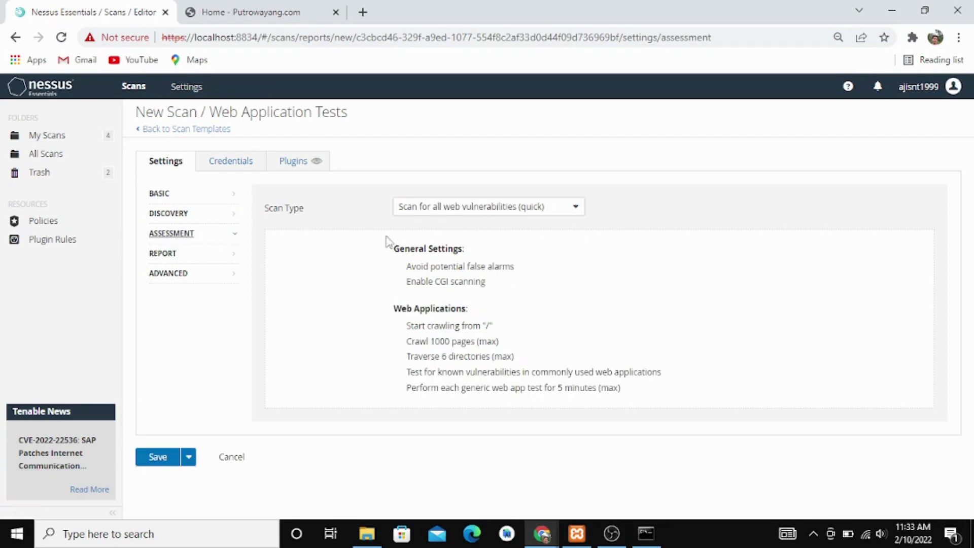
left_click(482, 208)
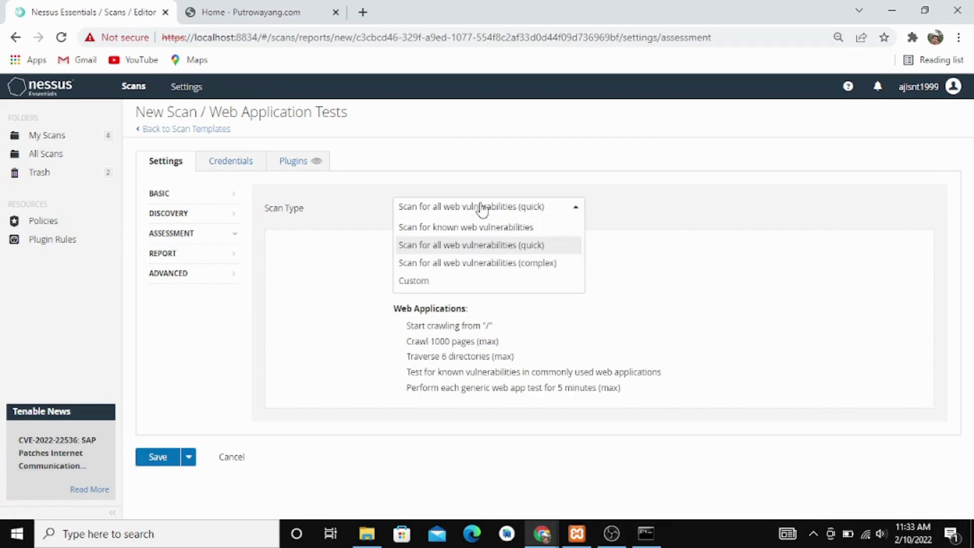
left_click(523, 263)
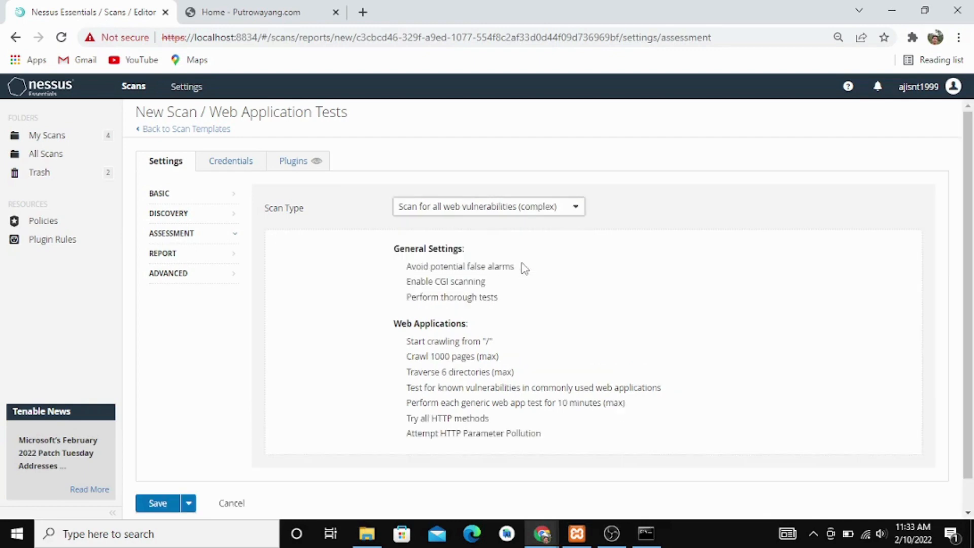
- Examine the scan's report processing and output options, and glance at its advanced performance options
left_click(167, 254)
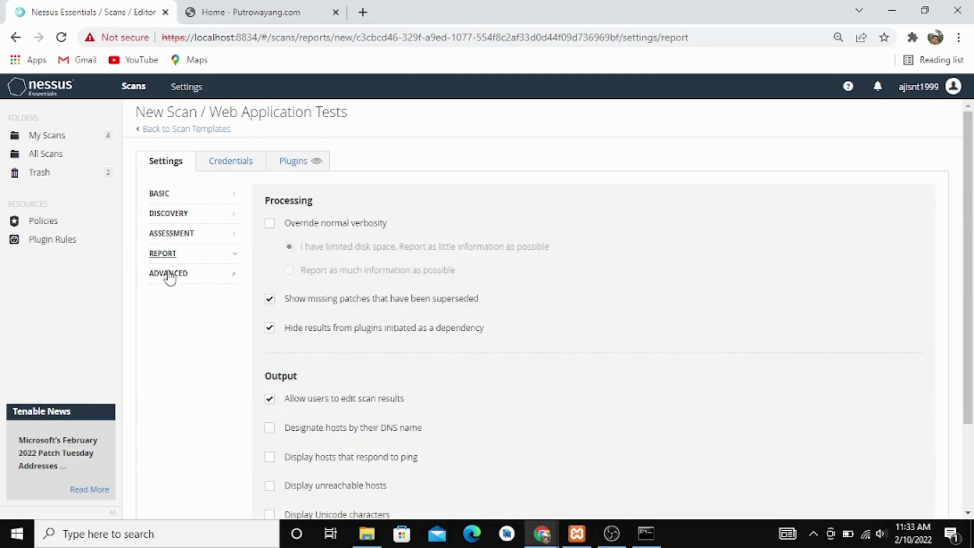
left_click(170, 274)
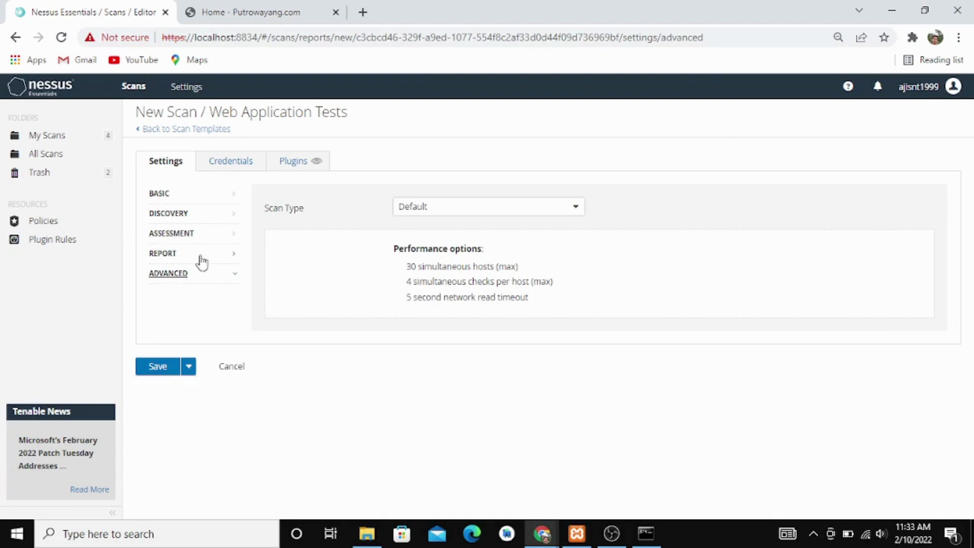
left_click(169, 255)
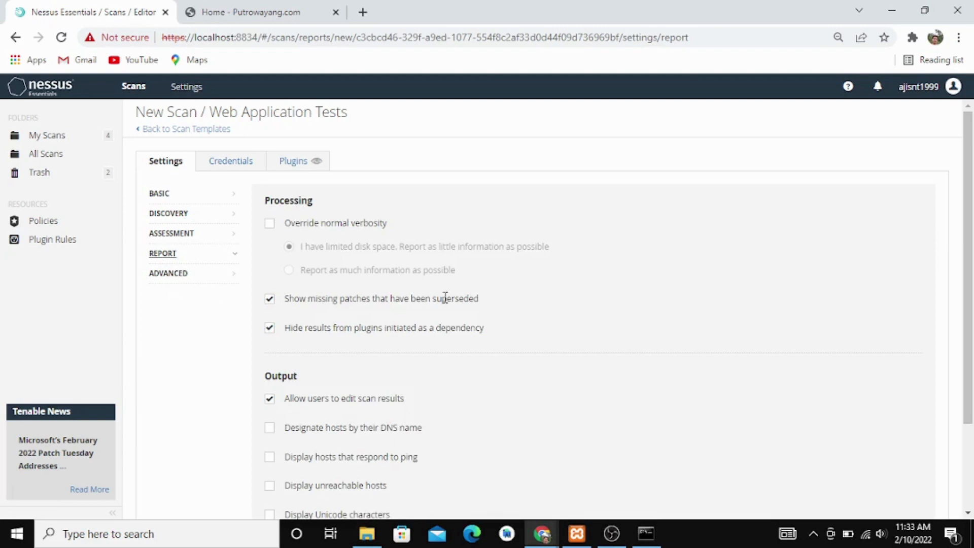
scroll(446, 297, "down", 2)
scroll(445, 297, "up", 2)
scroll(544, 308, "down", 2)
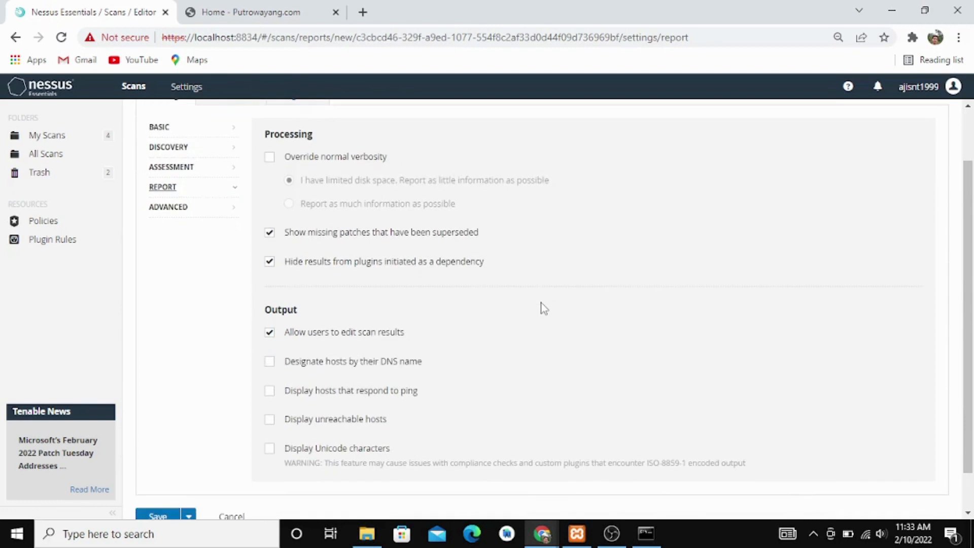
scroll(544, 308, "down", 1)
scroll(544, 308, "up", 3)
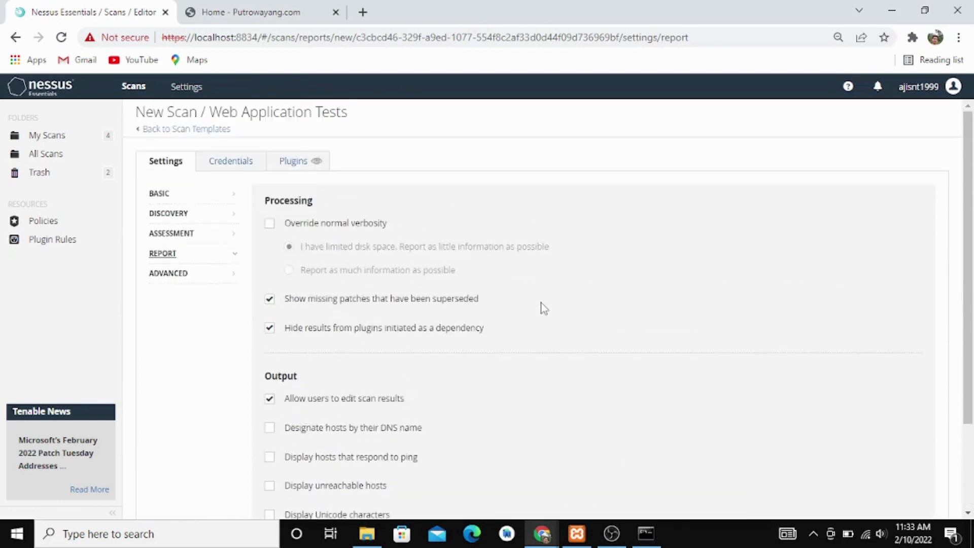
scroll(535, 311, "down", 2)
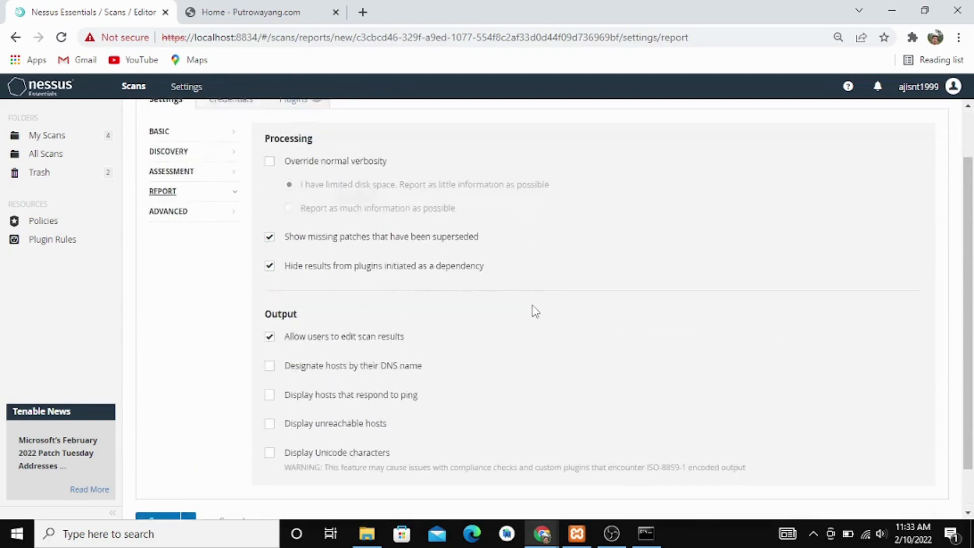
scroll(535, 310, "up", 2)
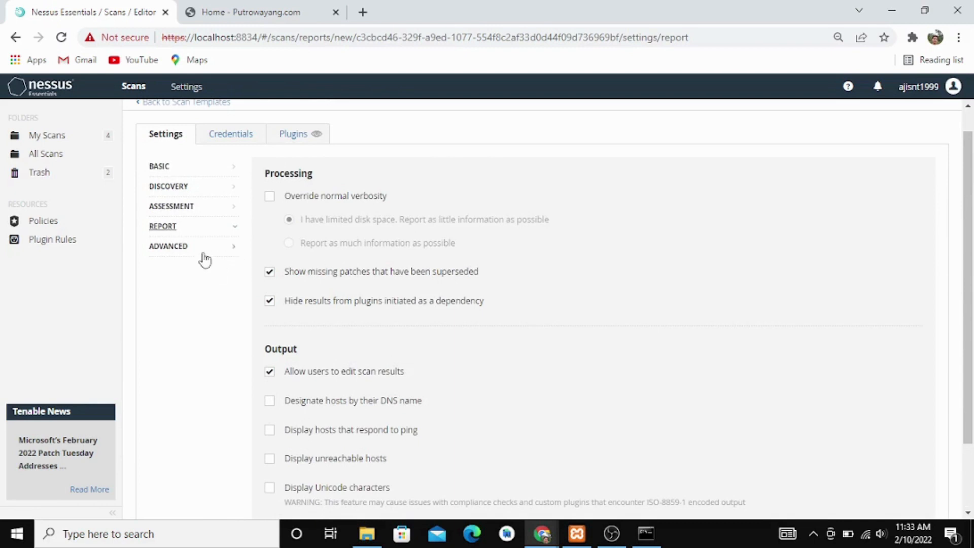
- Choose Default as the scan's advanced scan type
left_click(178, 252)
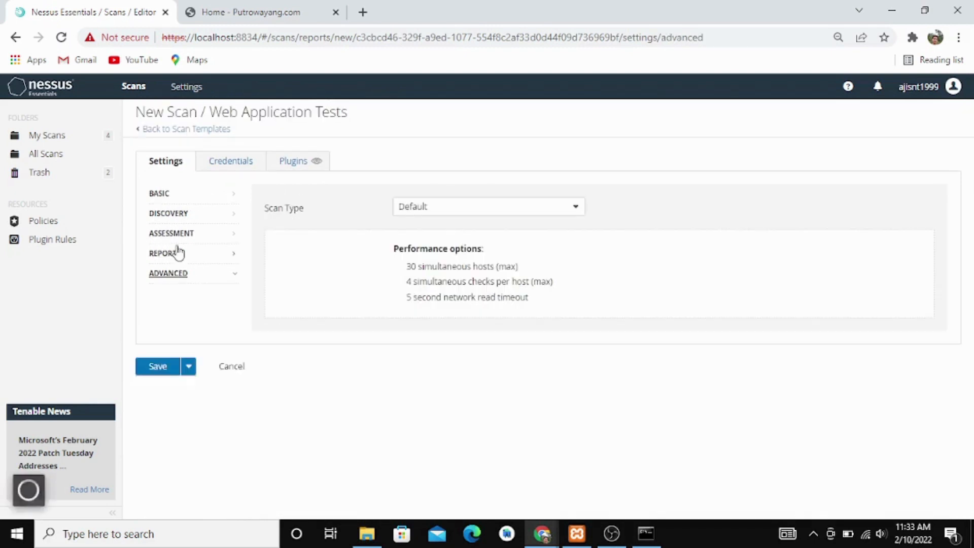
left_click(436, 211)
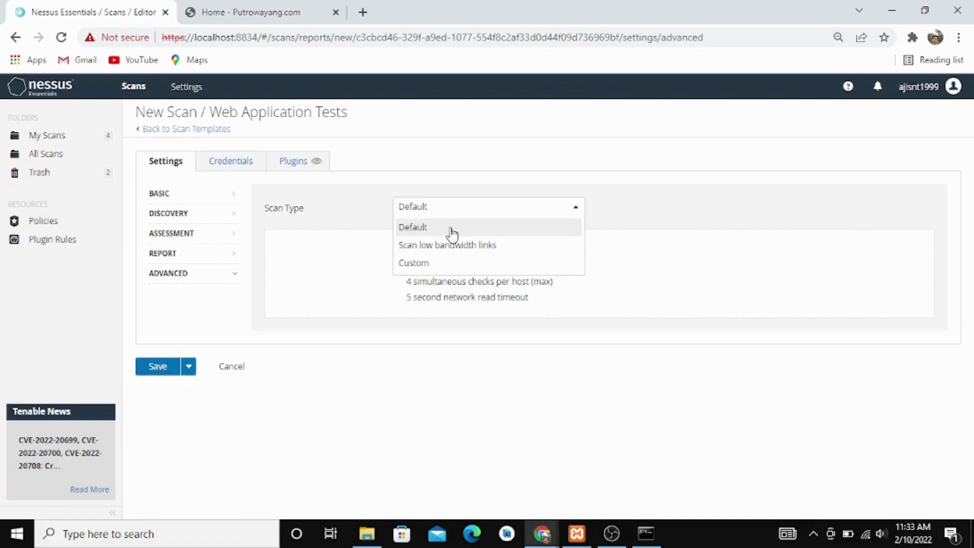
left_click(452, 231)
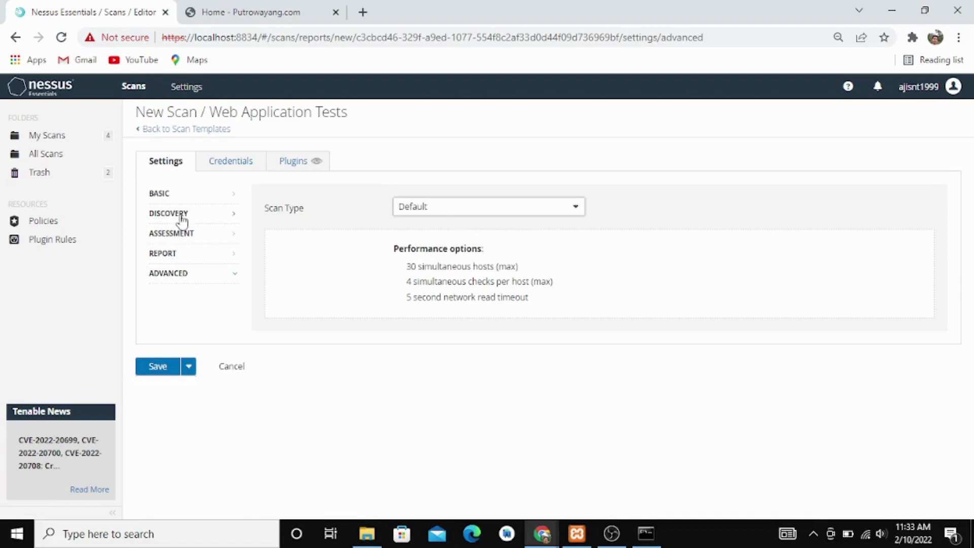
- Check the WAT scan's discovery and general settings, and launch the scan
left_click(182, 220)
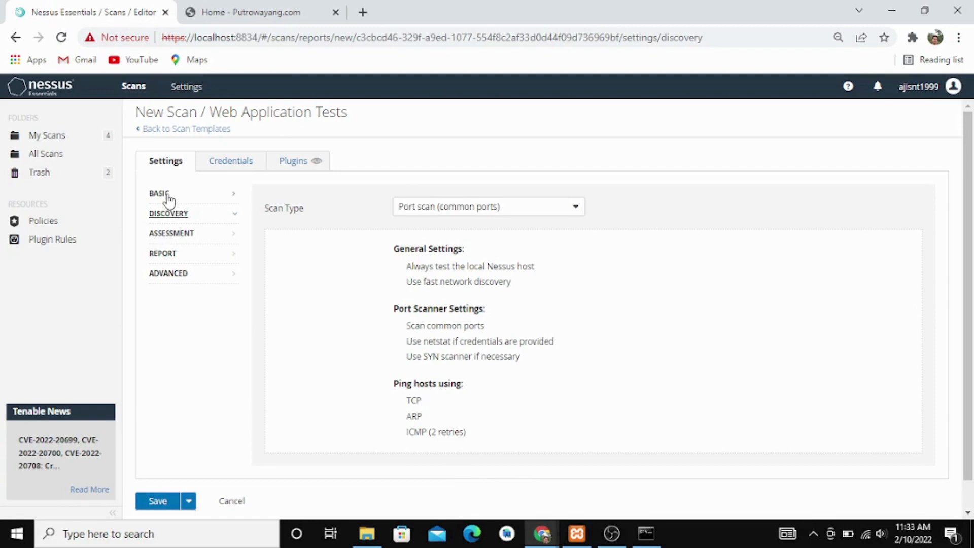
left_click(169, 199)
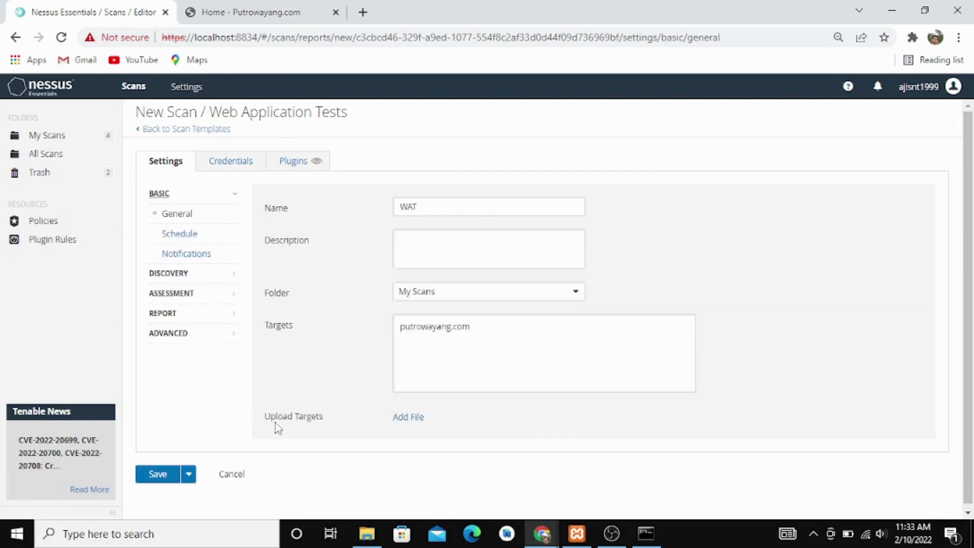
left_click(189, 477)
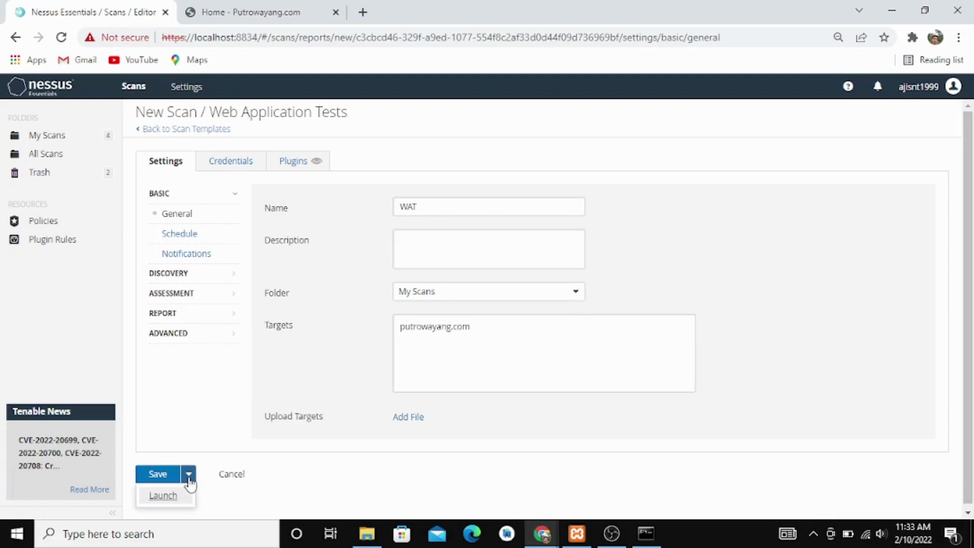
left_click(163, 496)
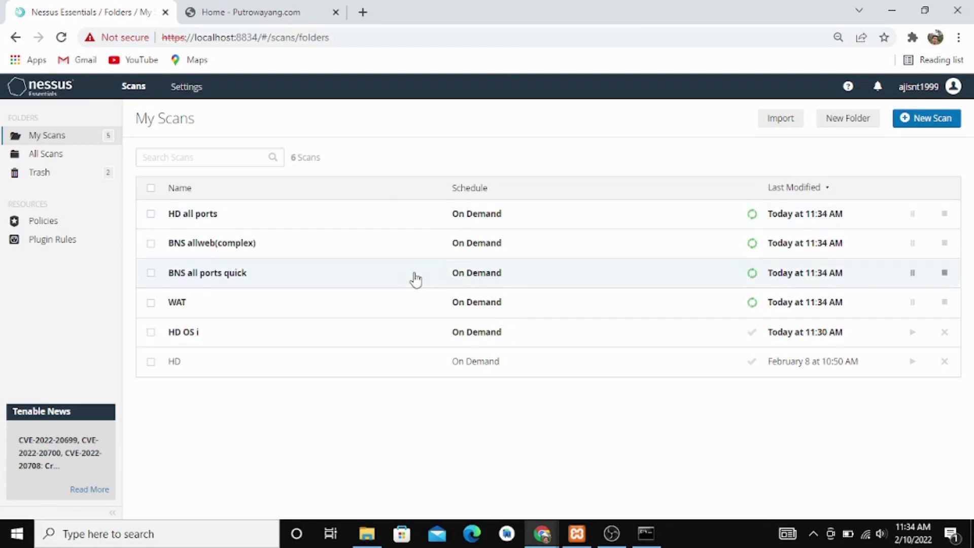
- Open the HD OS i scan results and examine the findings and details for host 192.168.64.98
left_click(414, 334)
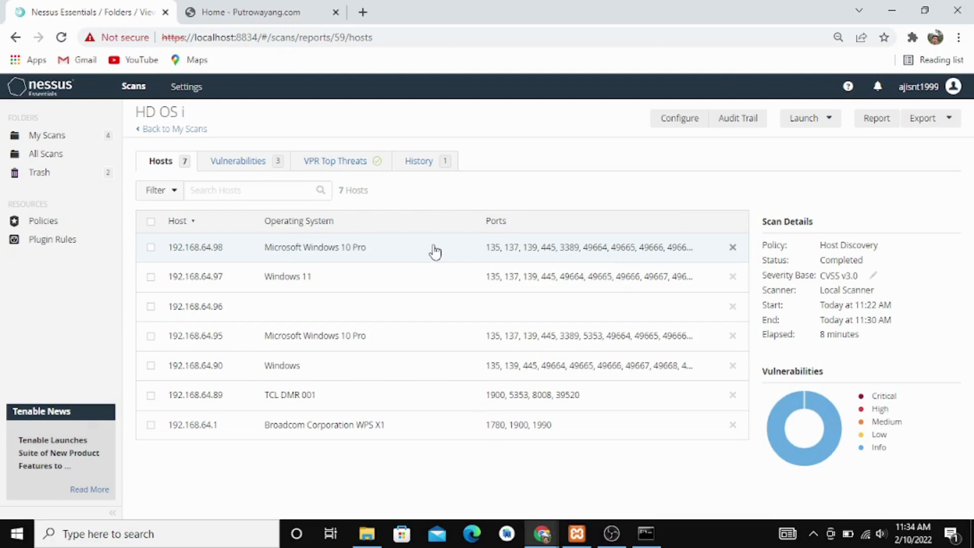
double_click(394, 243)
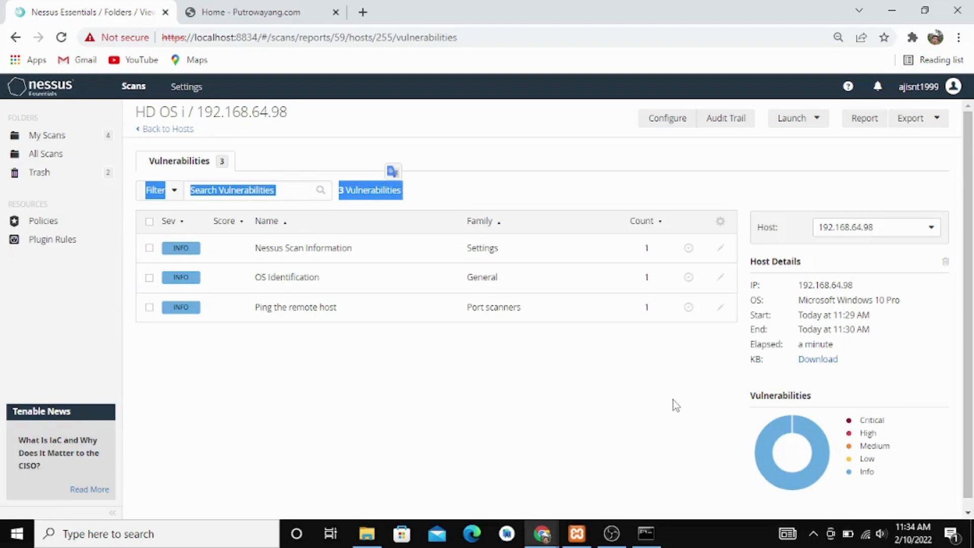
left_click_drag(453, 252, 213, 142)
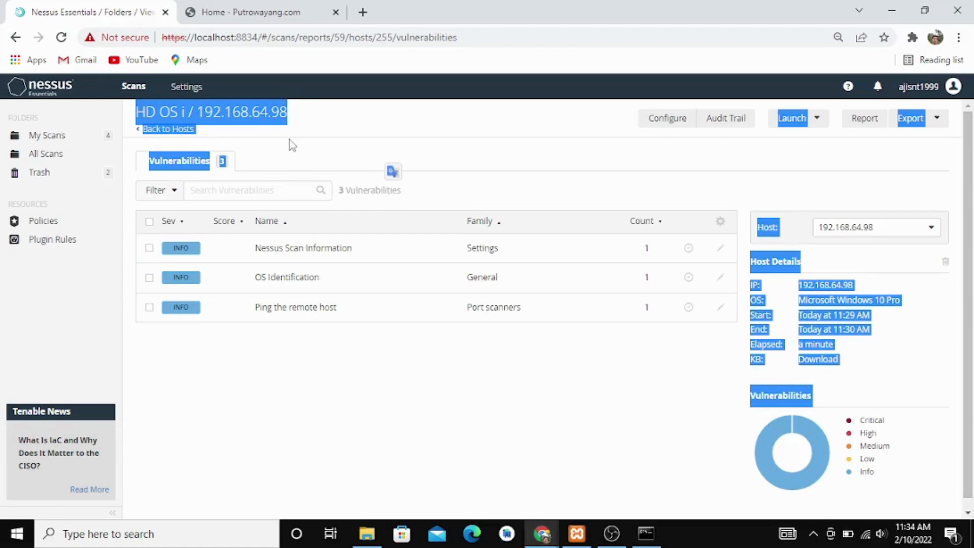
left_click(287, 143)
left_click(188, 132)
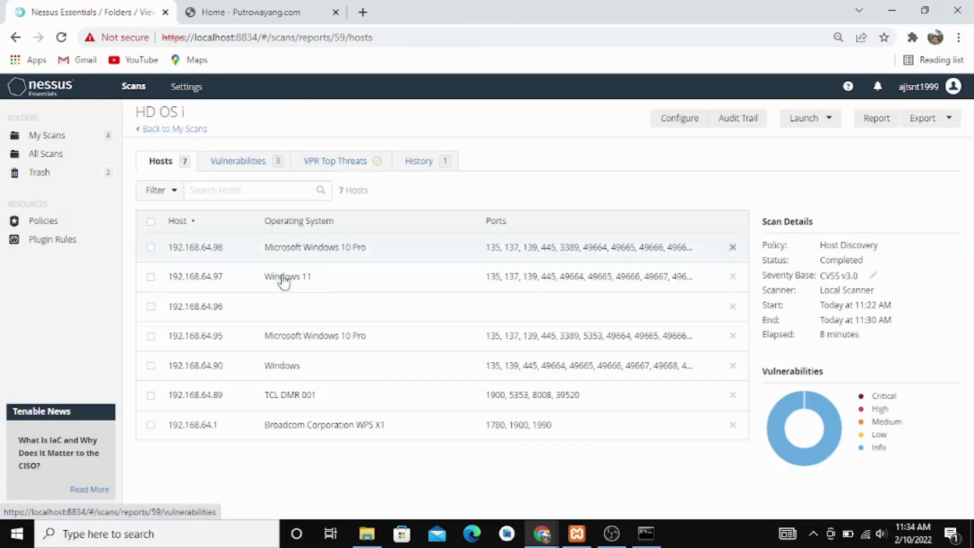
- Examine the findings for hosts 192.168.64.97 and 192.168.64.1 in HD OS i, and return to the scan list
double_click(320, 279)
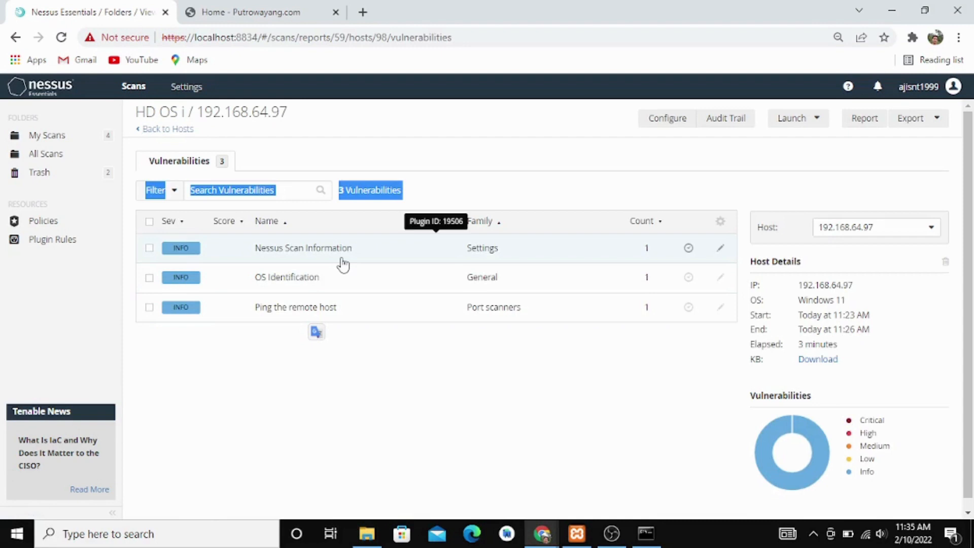
left_click(178, 130)
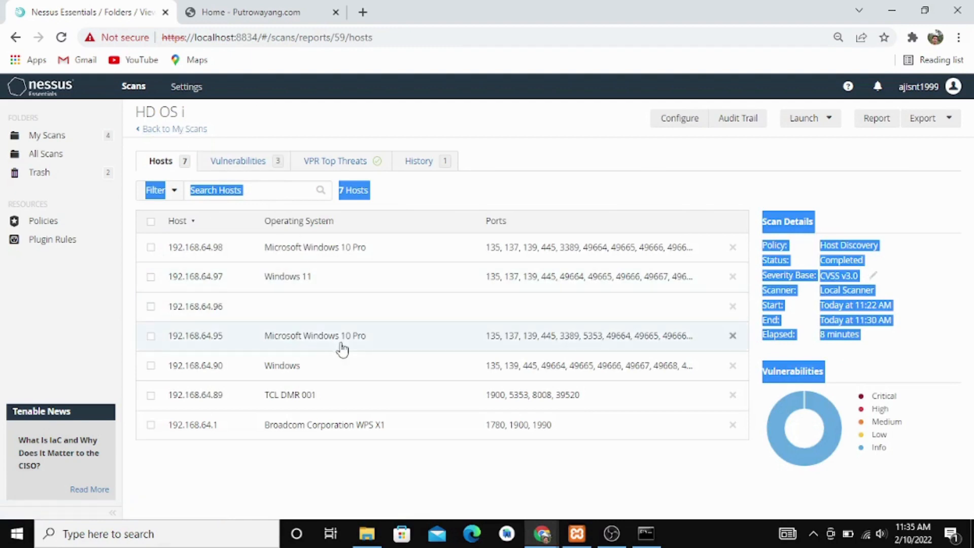
left_click(360, 429)
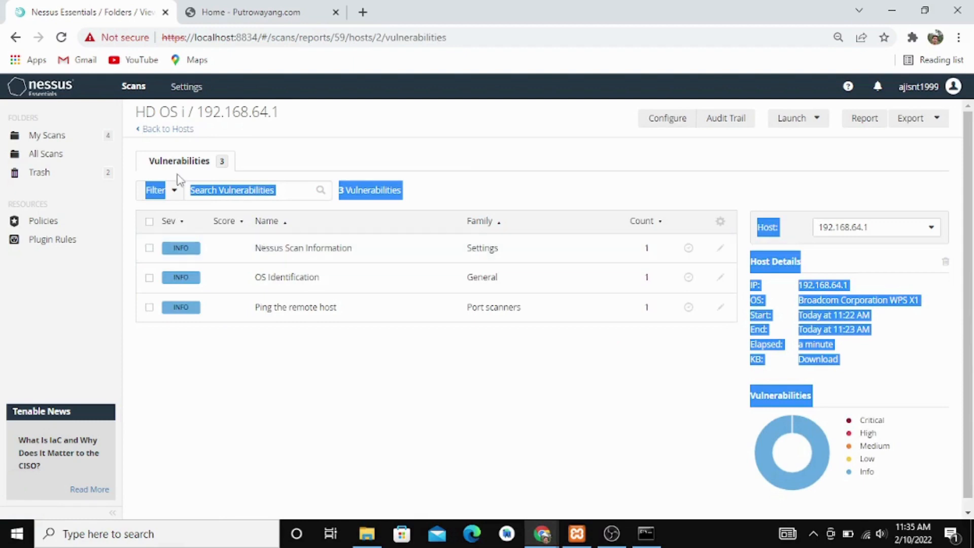
left_click(172, 130)
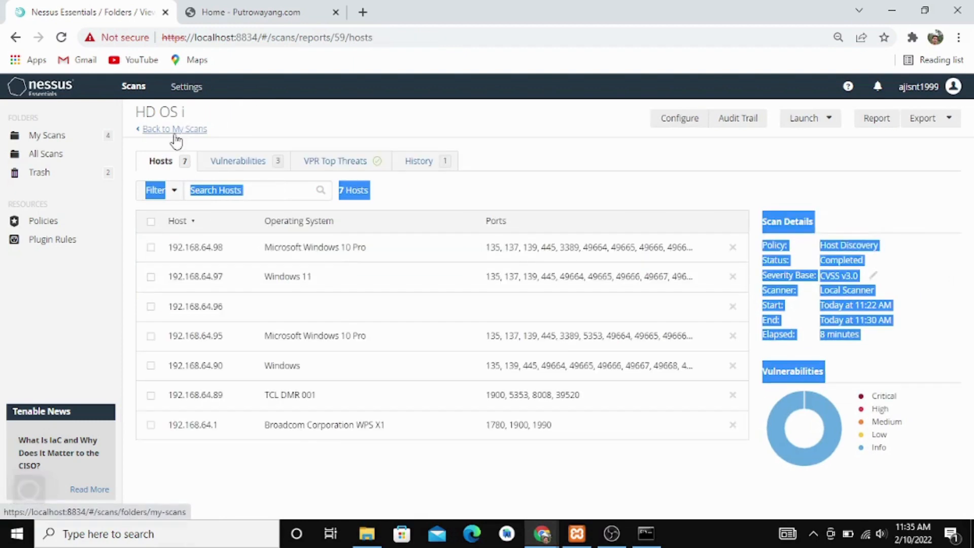
left_click(172, 126)
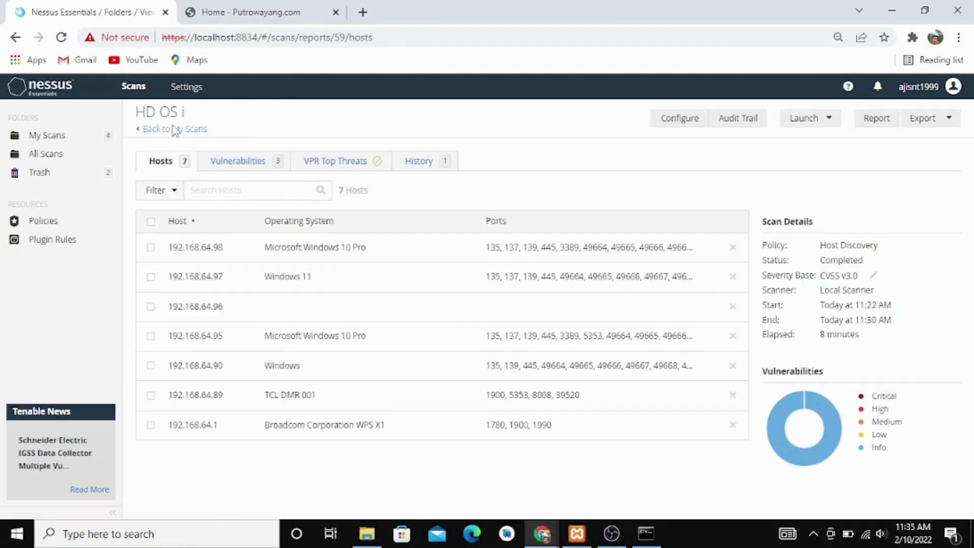
left_click(178, 132)
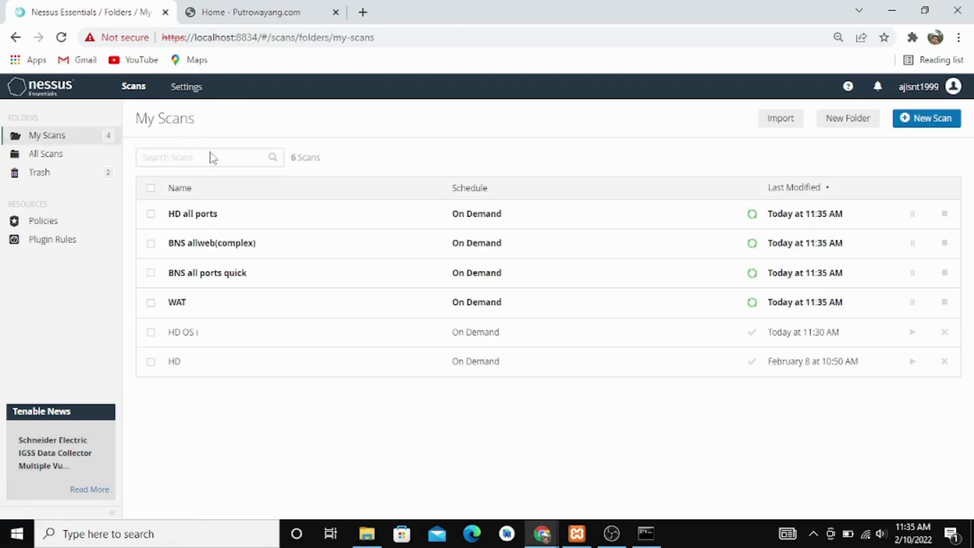
- Examine the ports found on each host in the HD all ports scan, and return to the scan list
left_click(272, 208)
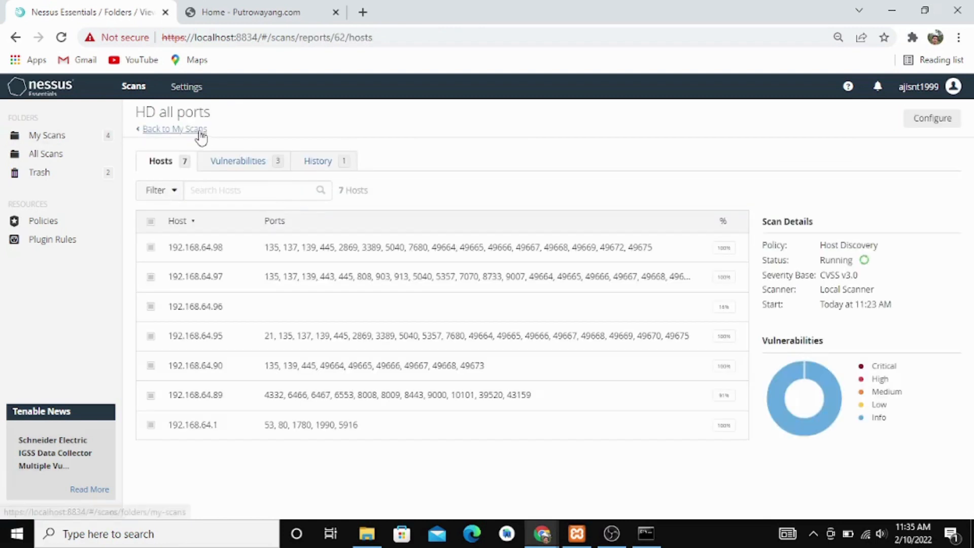
left_click(172, 129)
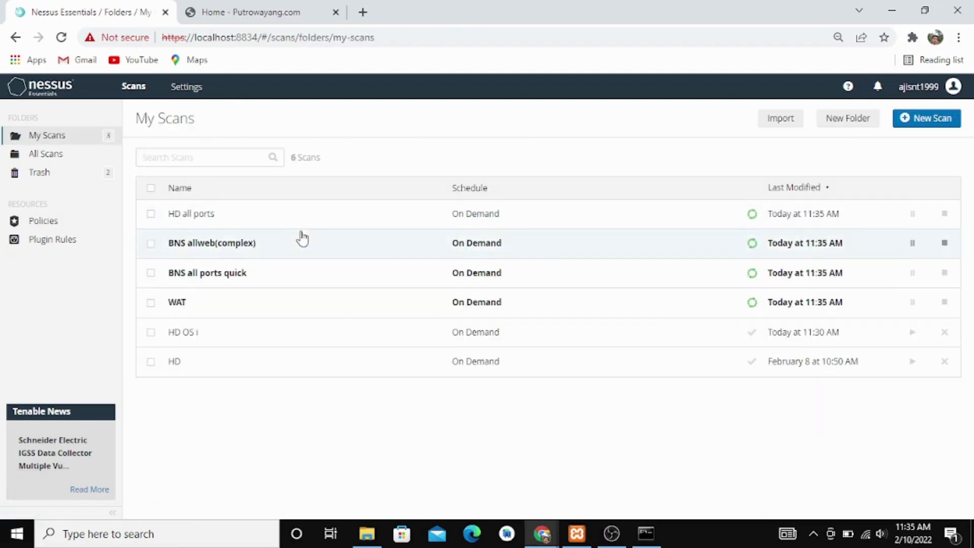
left_click(378, 218)
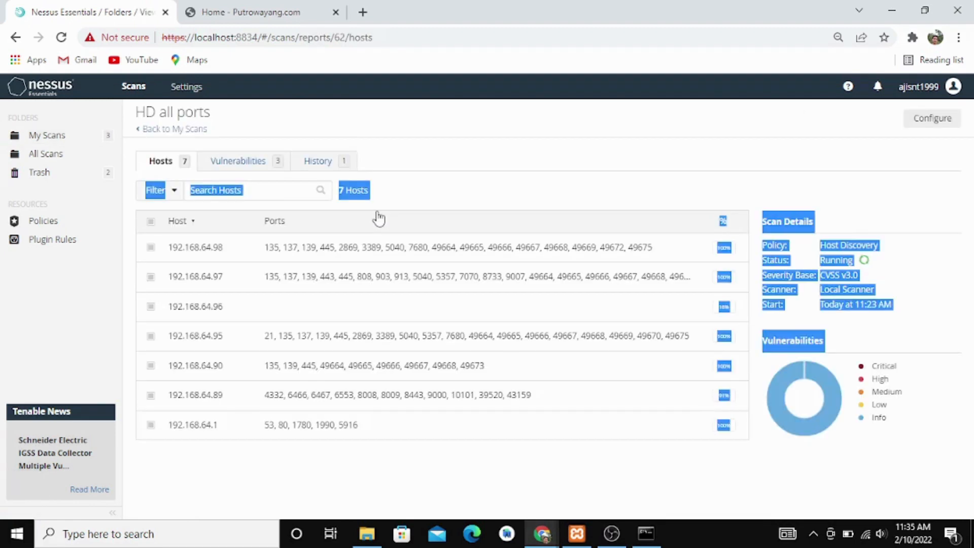
left_click(461, 170)
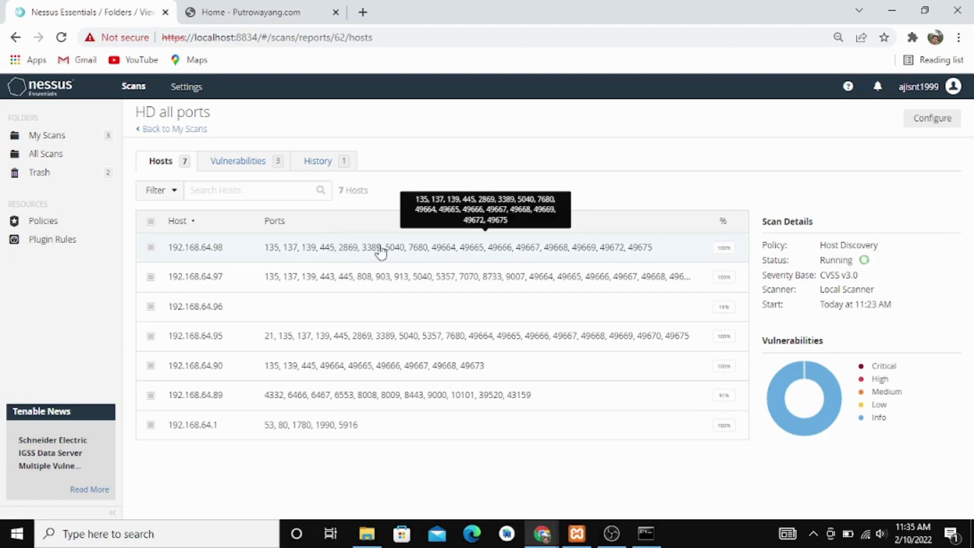
left_click(197, 130)
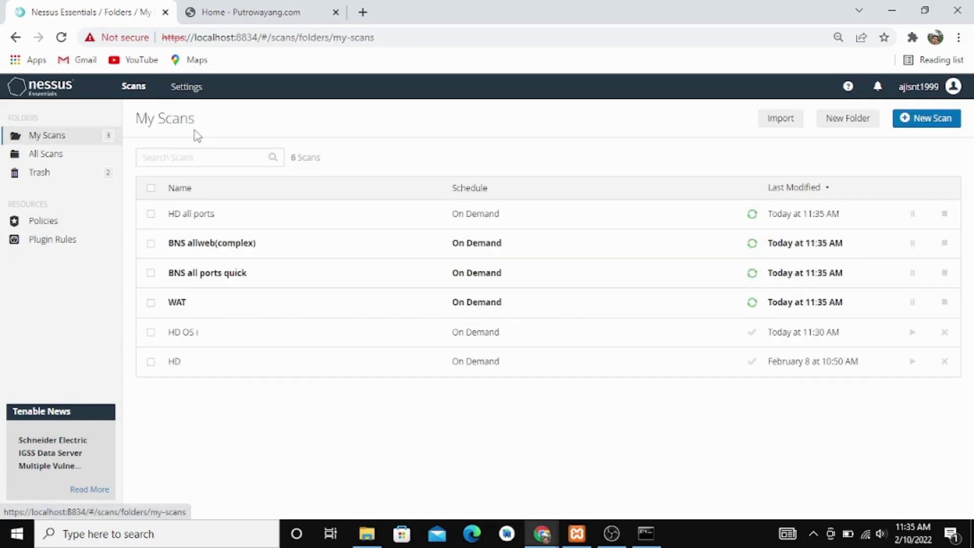
- Compare the operating system and port listings of HD OS i with the host listing of HD all ports
left_click(300, 335)
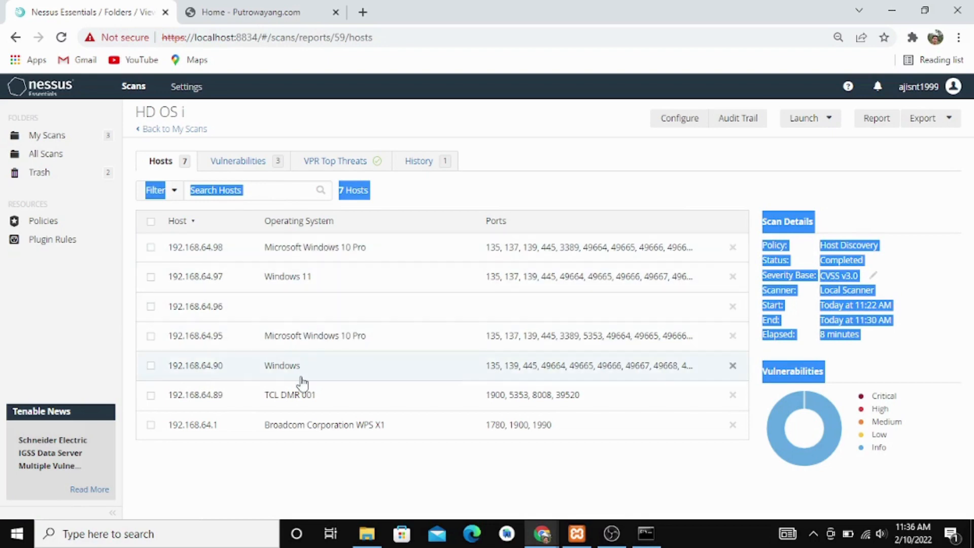
left_click(191, 132)
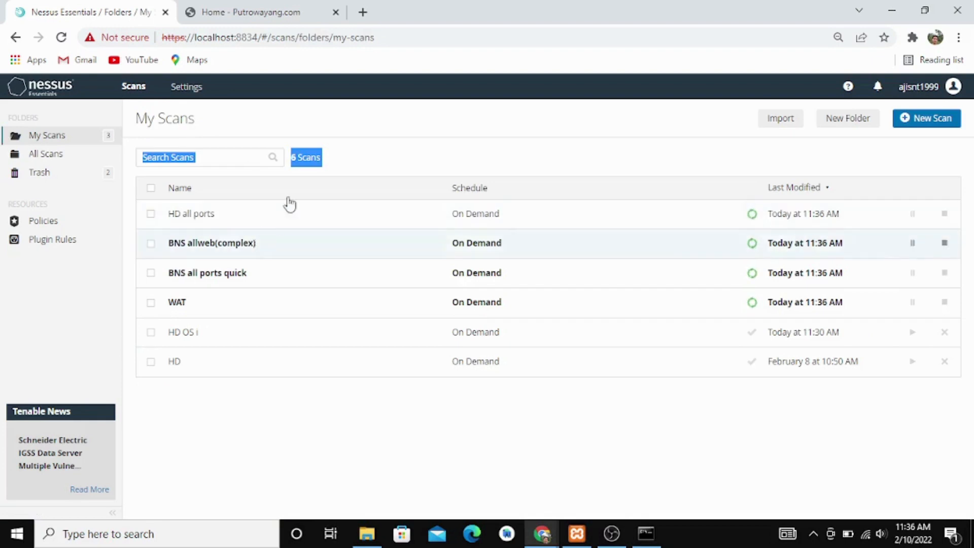
left_click(305, 223)
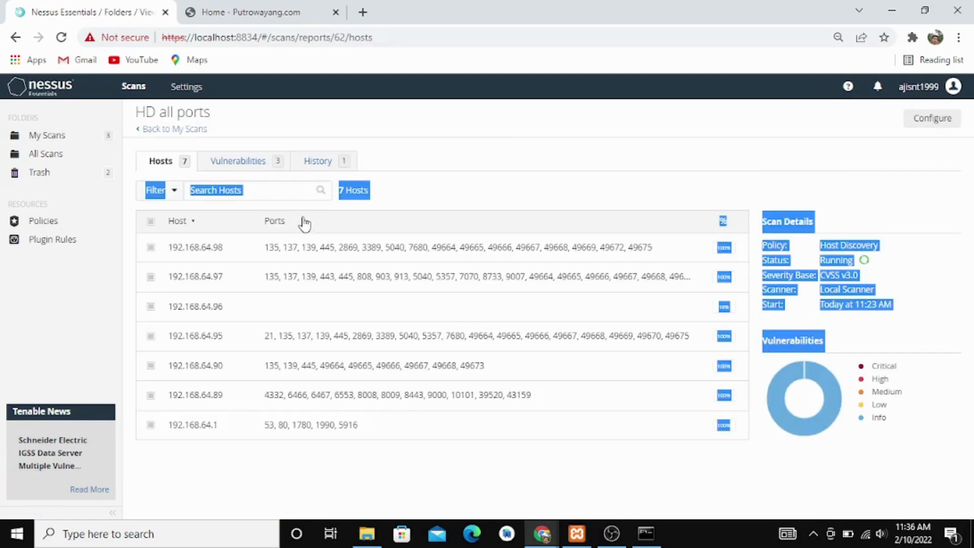
left_click(464, 181)
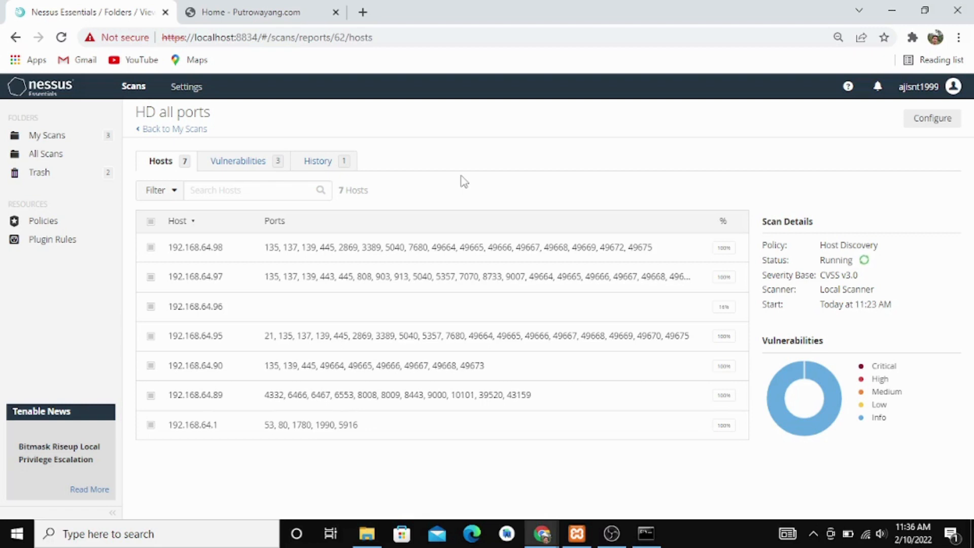
left_click(199, 130)
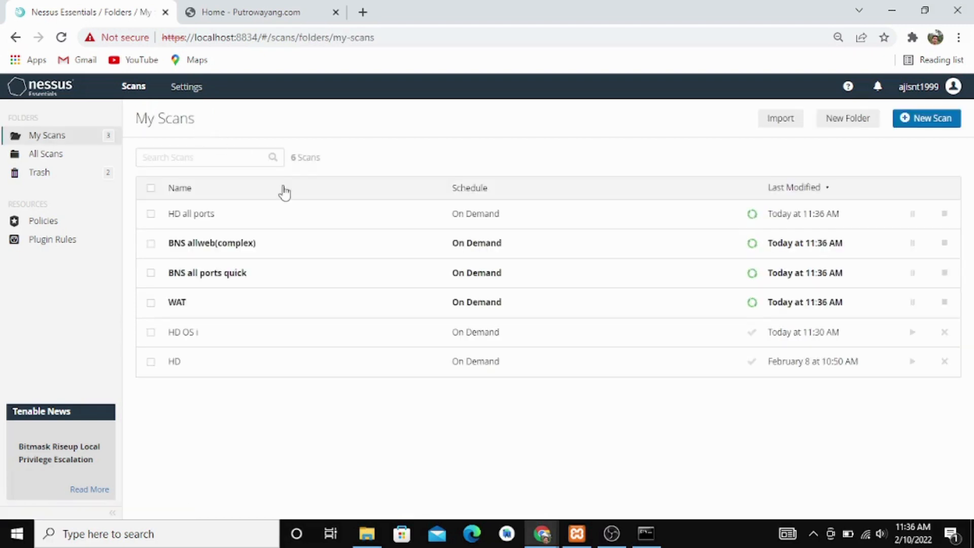
- Check the BNS all ports quick scan's history, and open host 192.168.64.90's vulnerabilities in the BNS allweb(complex) scan
double_click(317, 276)
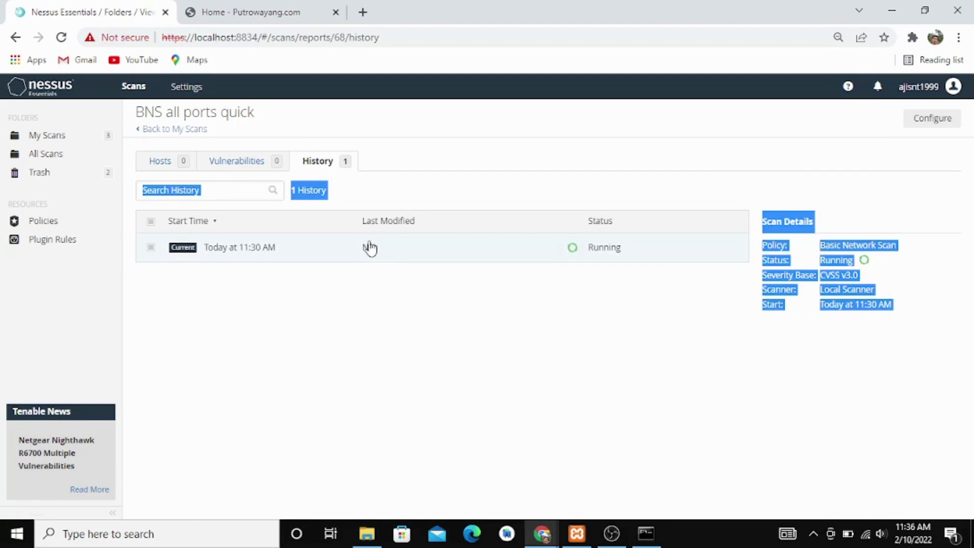
left_click(194, 130)
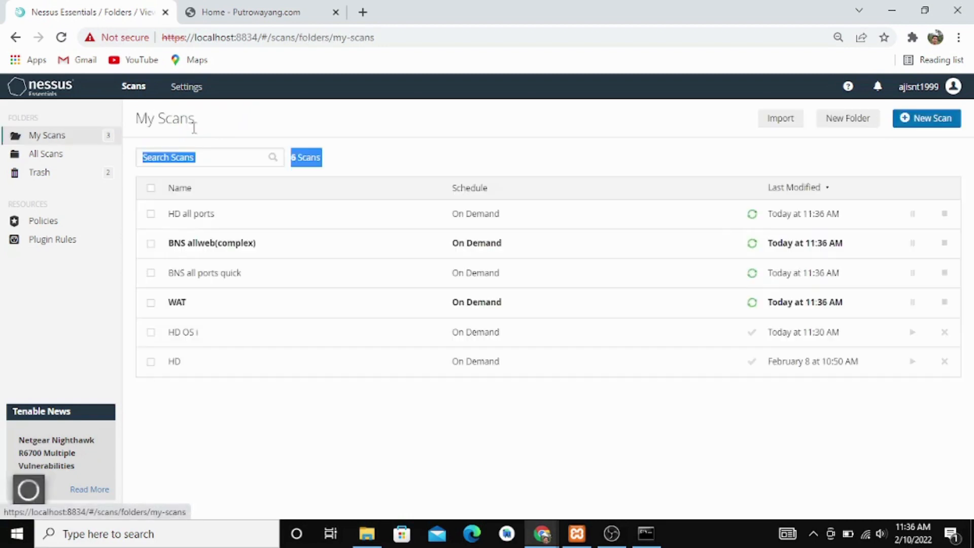
left_click(244, 241)
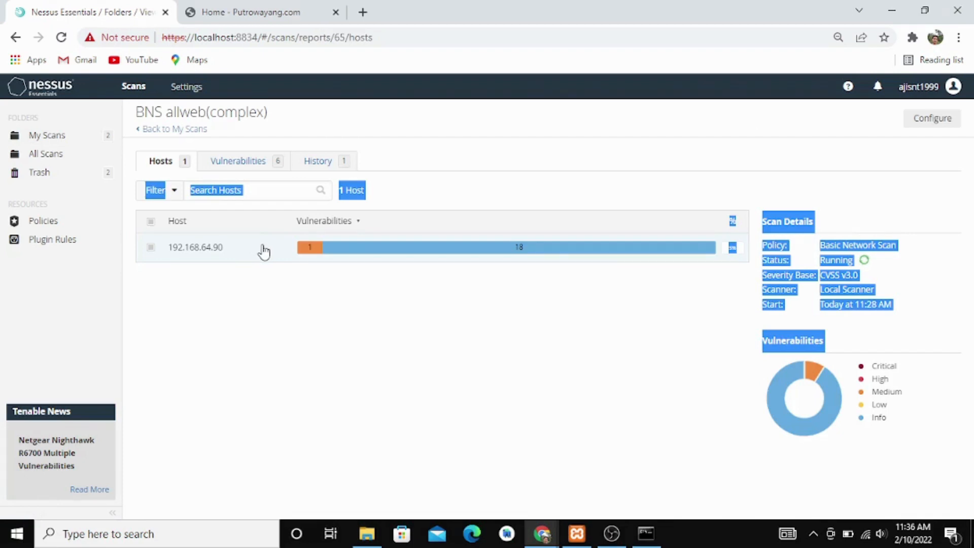
left_click(264, 250)
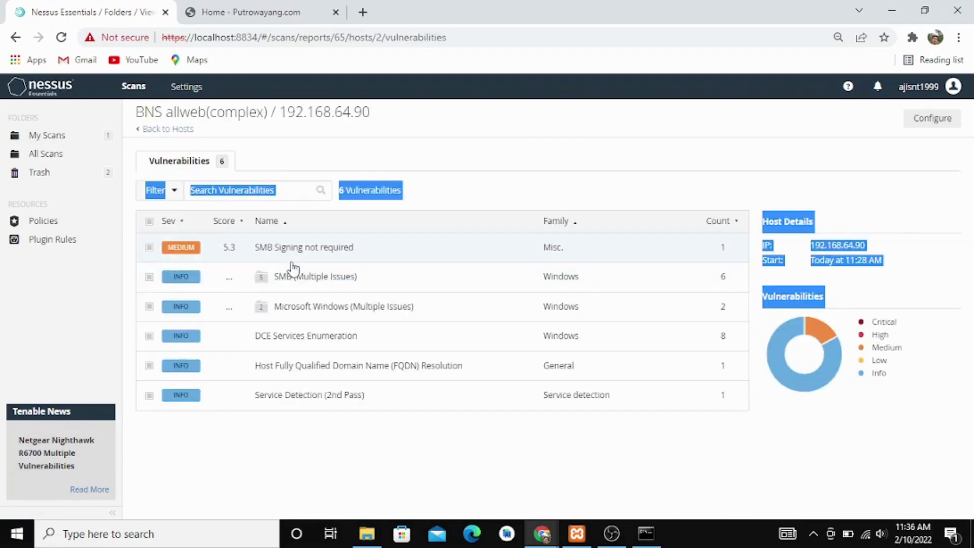
- Read the description, solution, output and risk information of the SMB Signing not required vulnerability
left_click(369, 249)
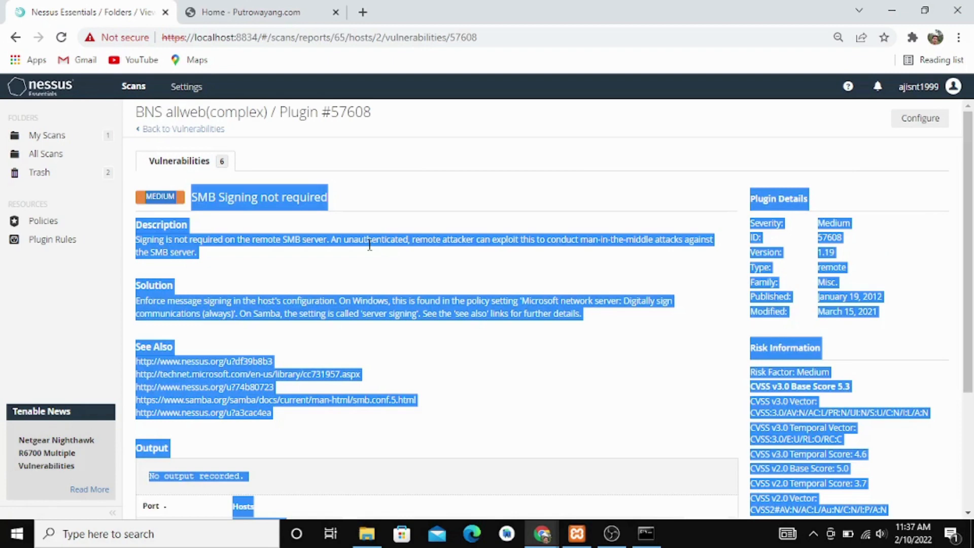
left_click(407, 281)
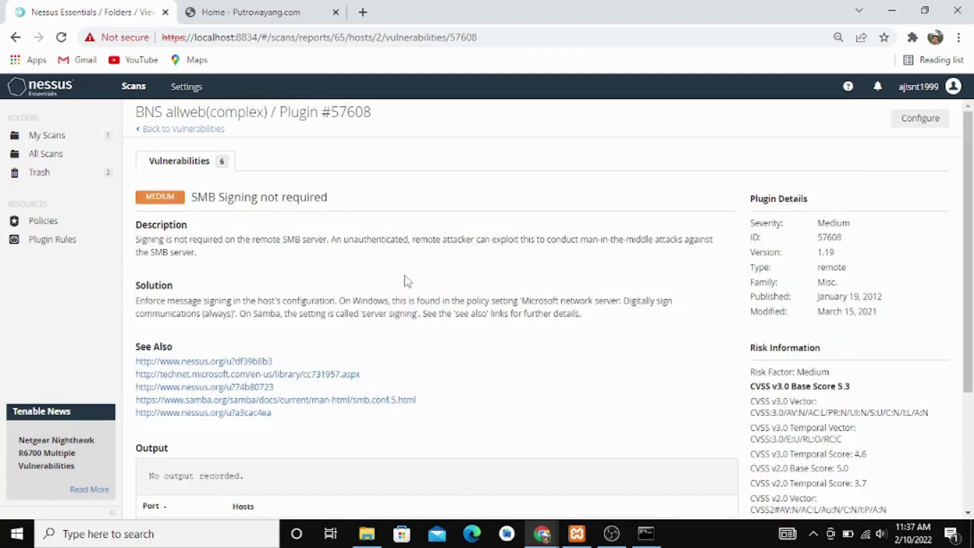
scroll(372, 261, "down", 1)
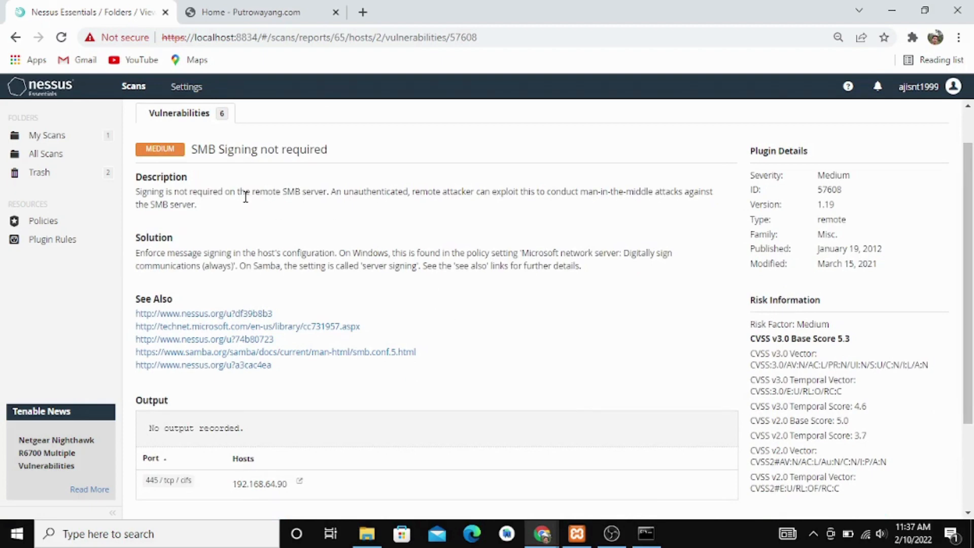
scroll(264, 208, "up", 1)
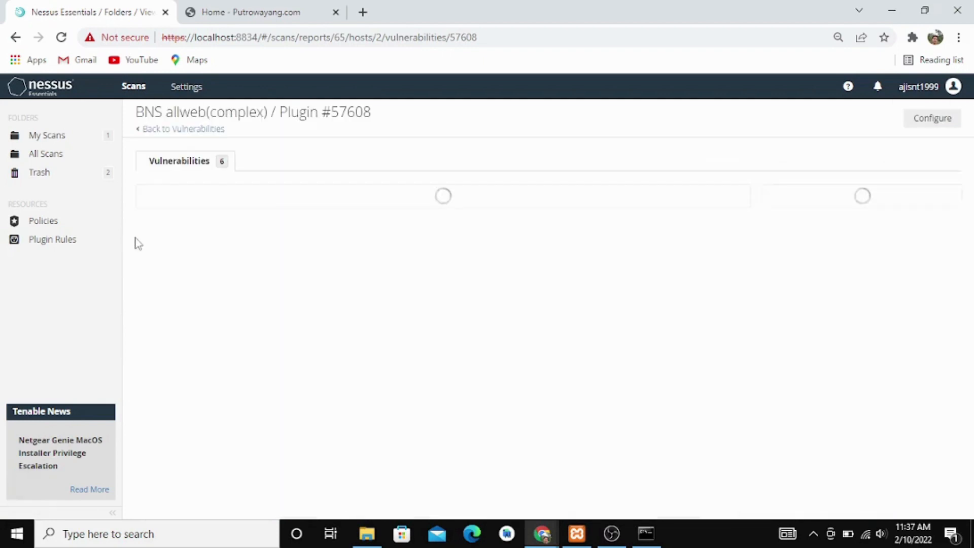
- Copy the SMB Signing not required description and search Google in a new browser tab for "translate inggris ke indonesia"
left_click_drag(137, 240, 207, 260)
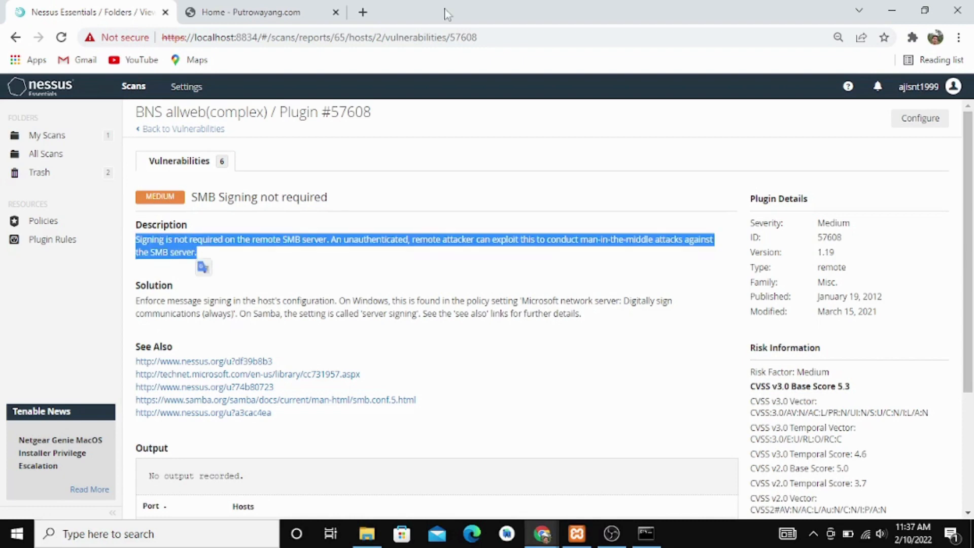
left_click(364, 13)
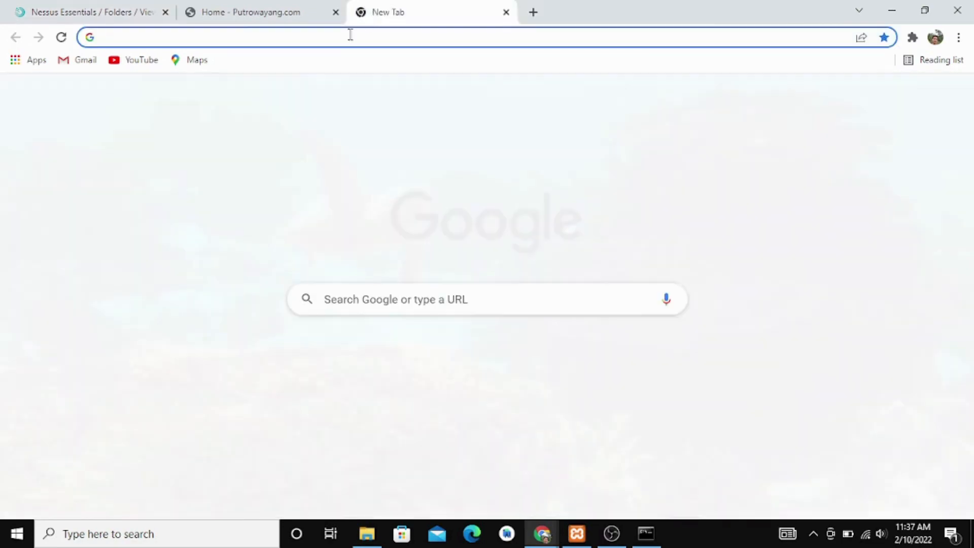
type("tra")
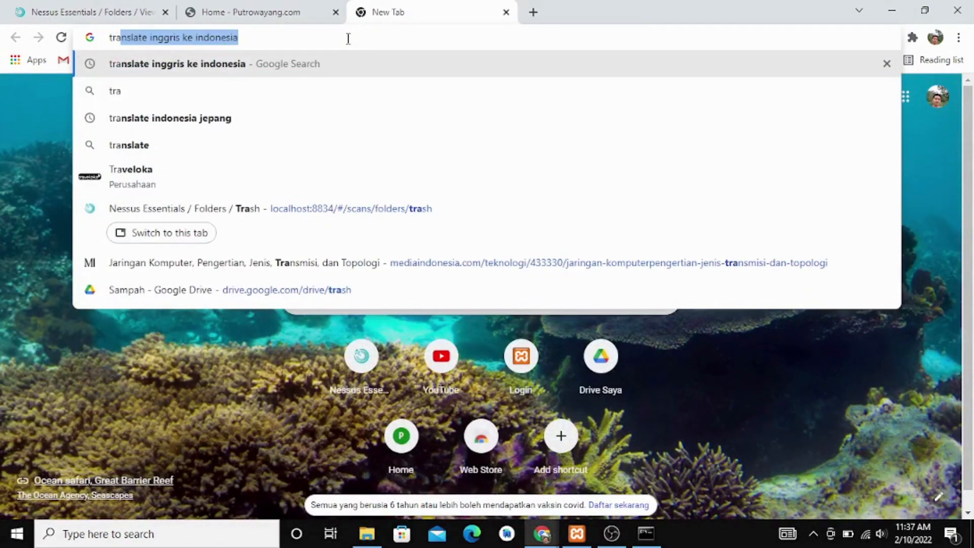
key("Right")
key("Return")
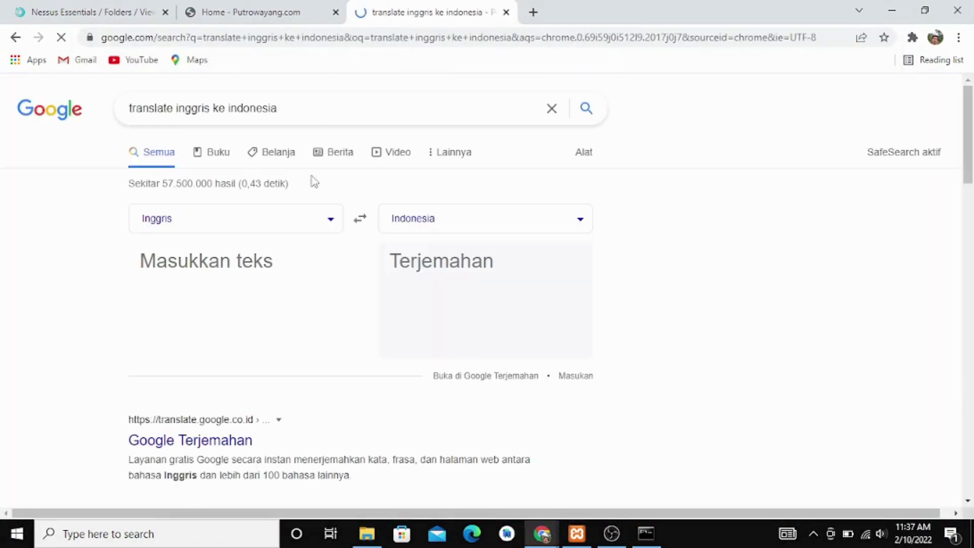
- Translate the full SMB signing description from English to Indonesian and read the translation
left_click(253, 260)
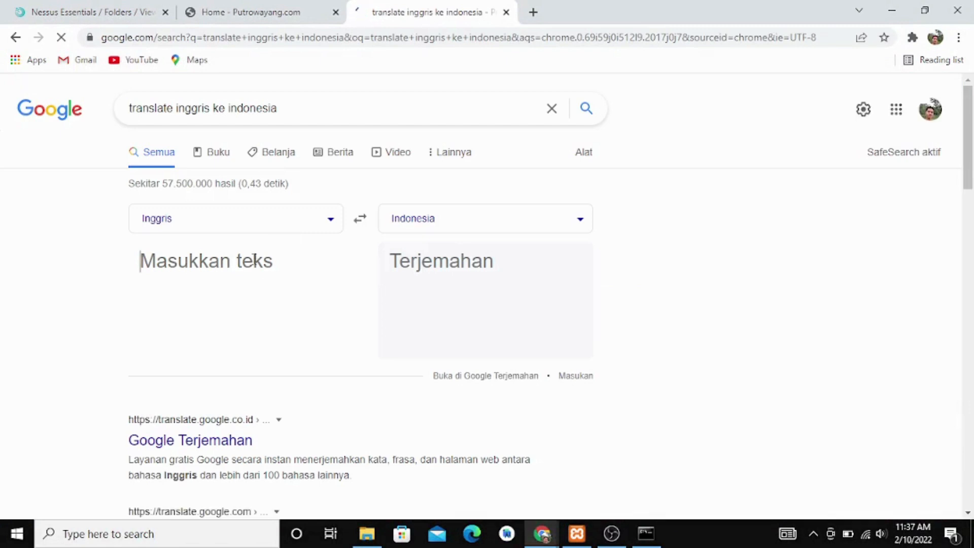
type("the SMB server.")
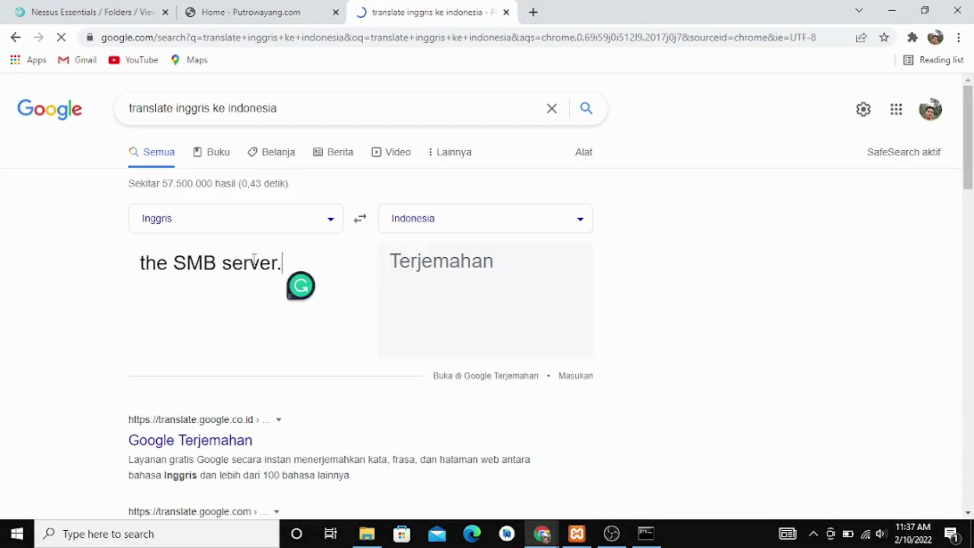
key("ctrl+a")
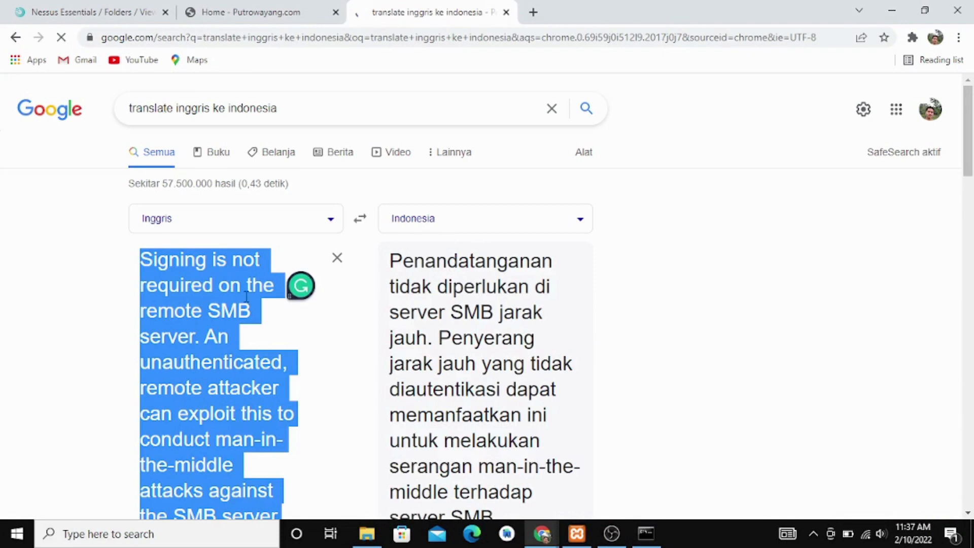
scroll(430, 305, "down", 1)
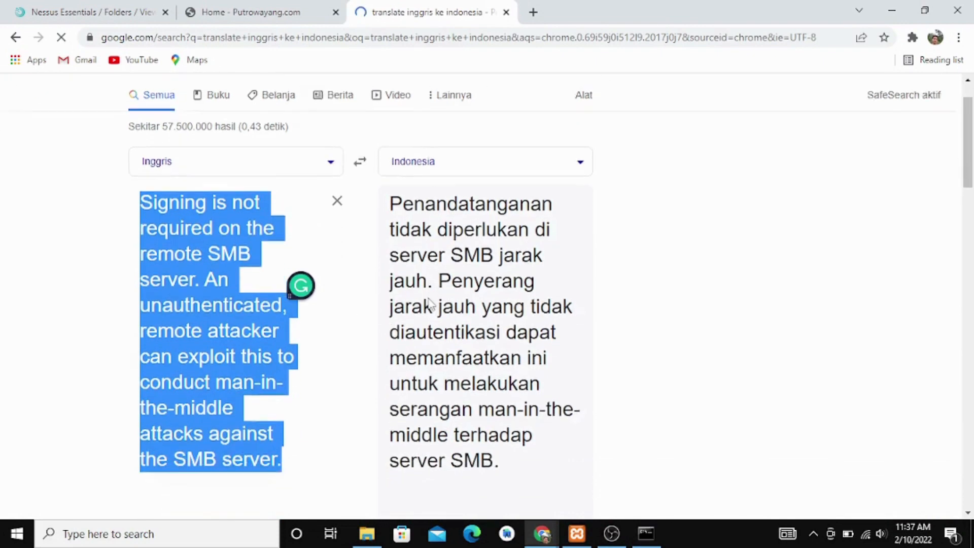
scroll(430, 305, "down", 1)
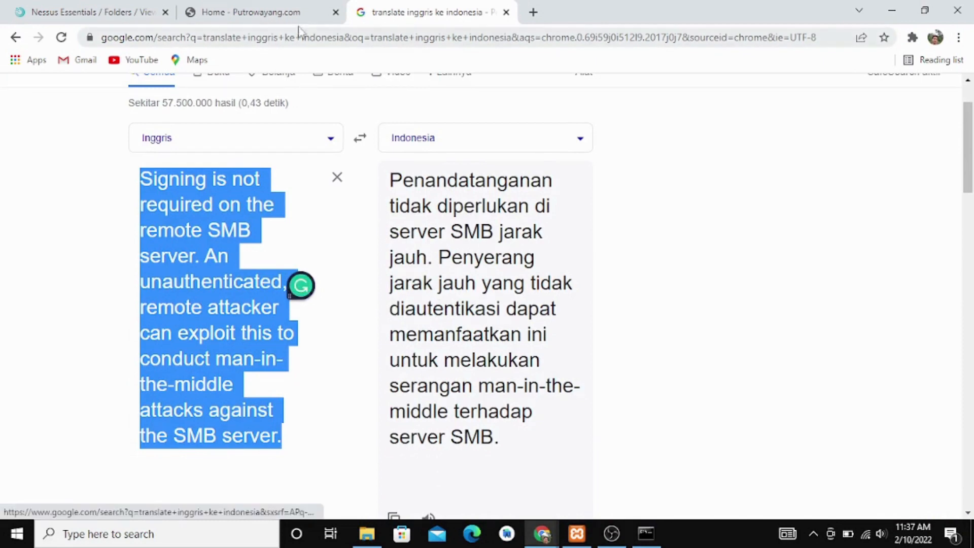
- Return to Nessus, review the rest of the SMB Signing not required details, and go back to the scan list
left_click(126, 15)
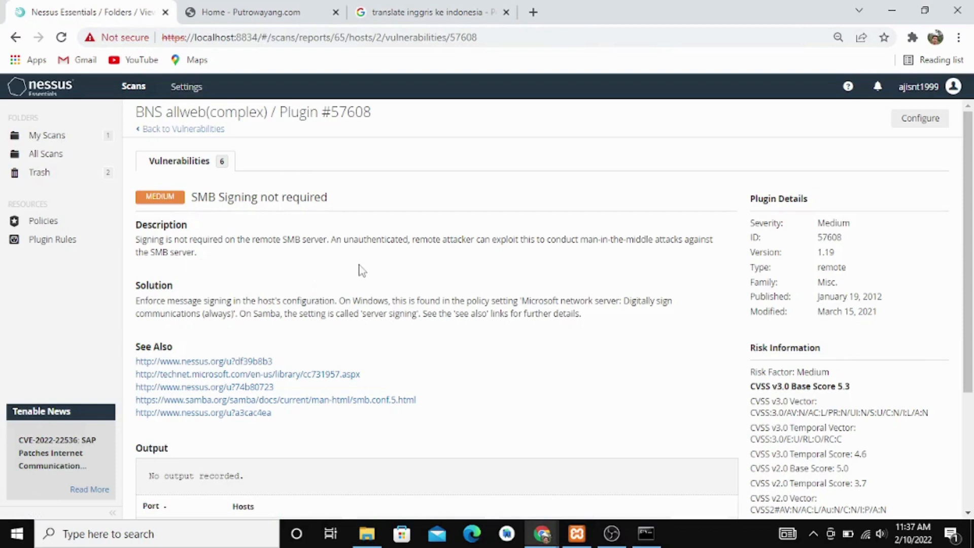
scroll(360, 269, "down", 3)
scroll(361, 269, "up", 3)
left_click(208, 131)
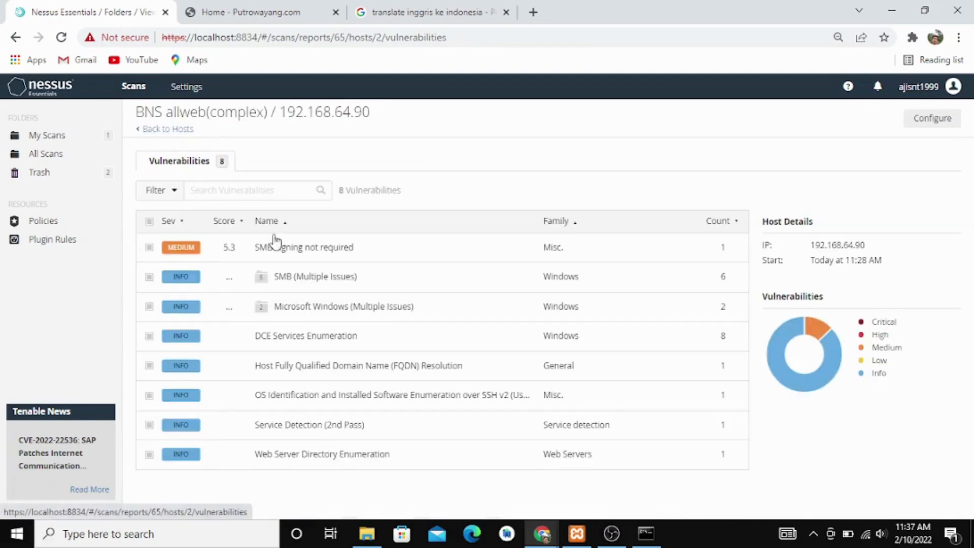
left_click(187, 131)
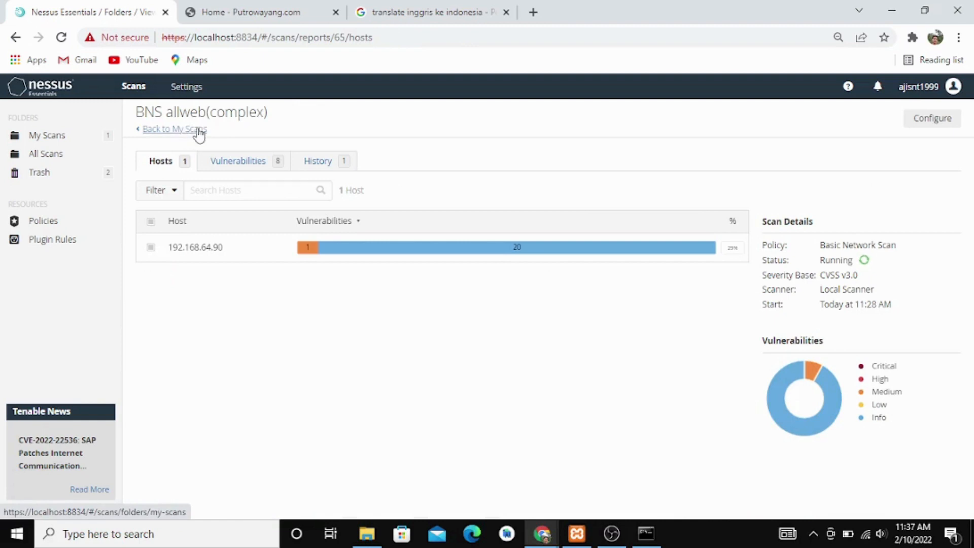
left_click(198, 131)
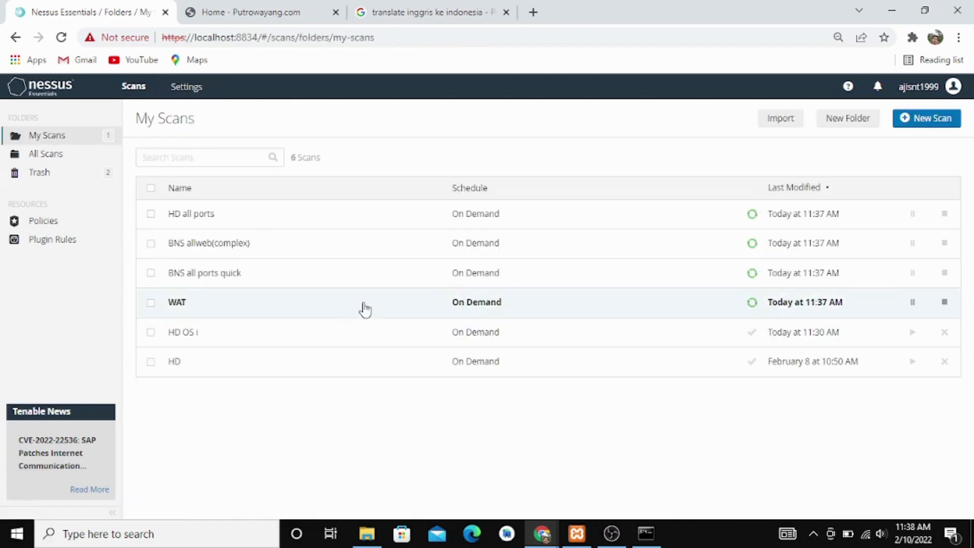
- Check the BNS all ports quick history and putrowayang.com's vulnerabilities in the WAT scan, and return to the scan list
double_click(370, 288)
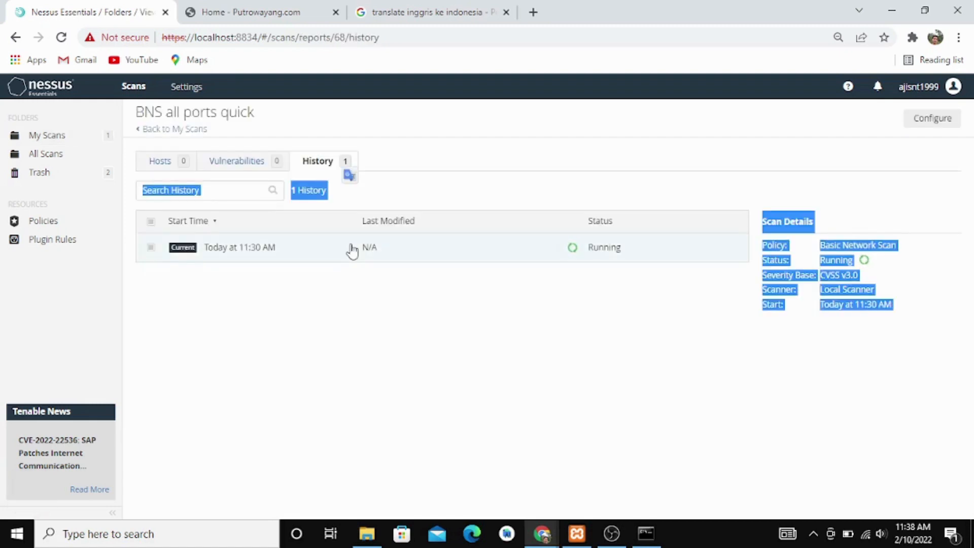
left_click(193, 132)
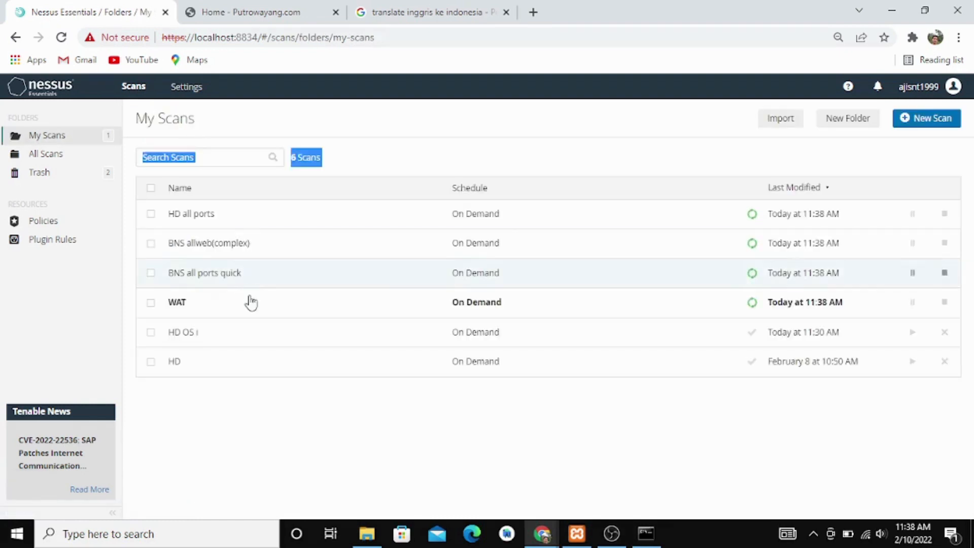
left_click(284, 313)
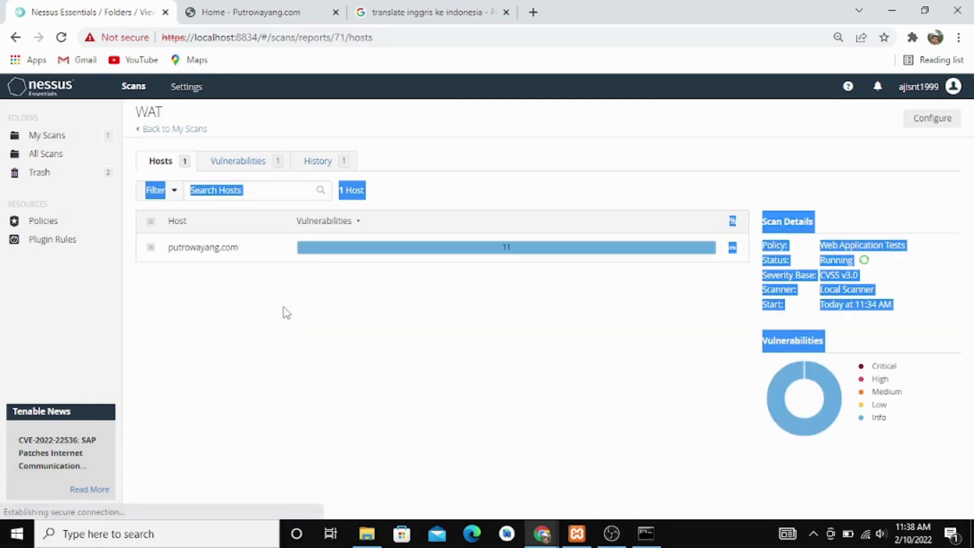
left_click(284, 248)
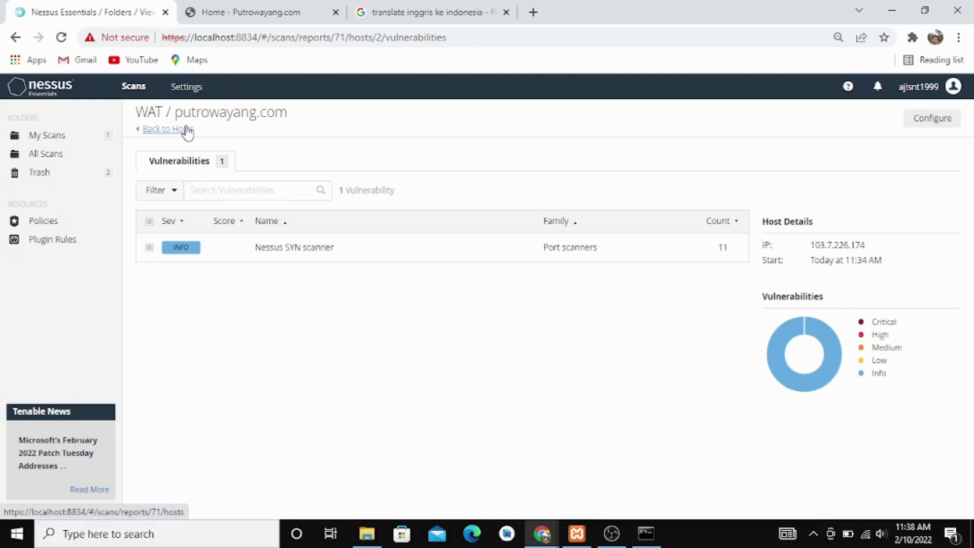
left_click(187, 130)
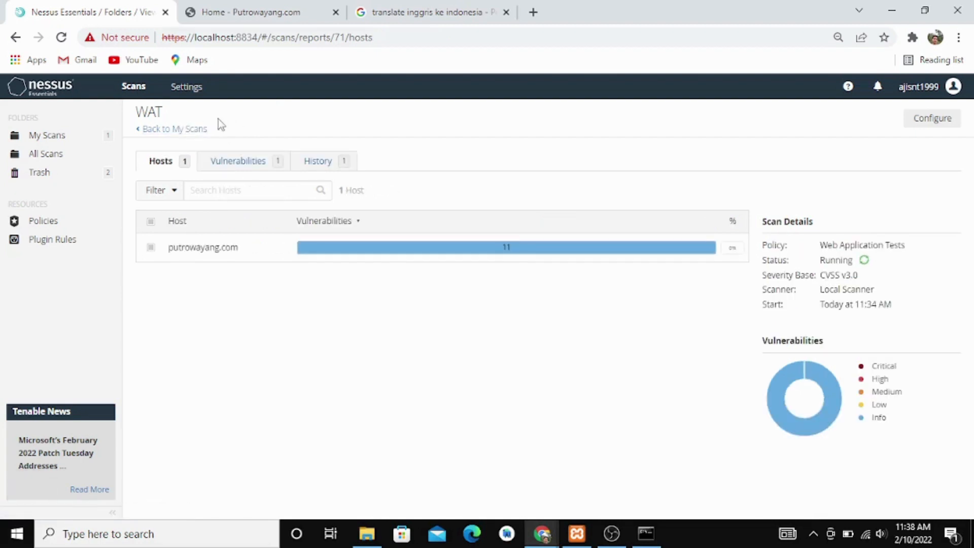
left_click(195, 130)
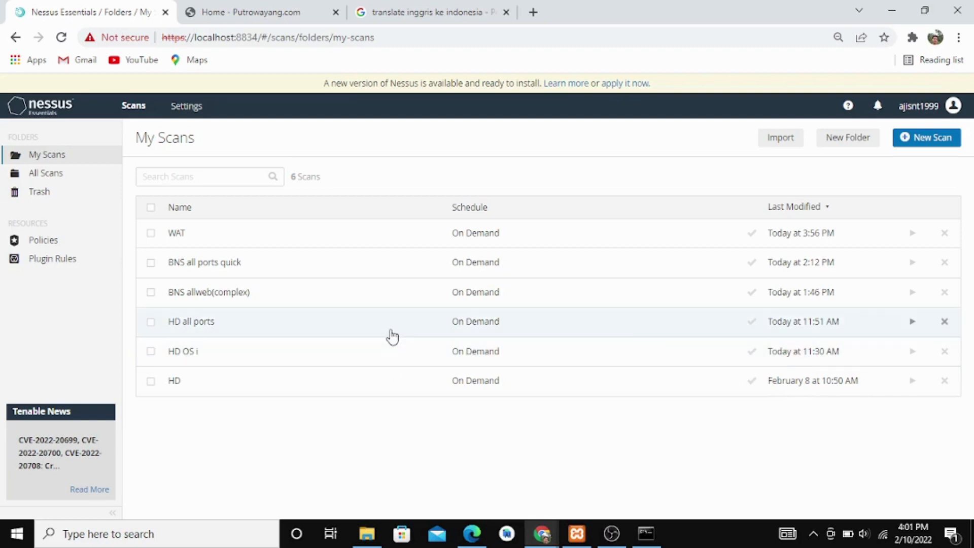
- Examine the operating systems and ports of the hosts in the completed HD OS i scan, and return to the scan list
double_click(388, 353)
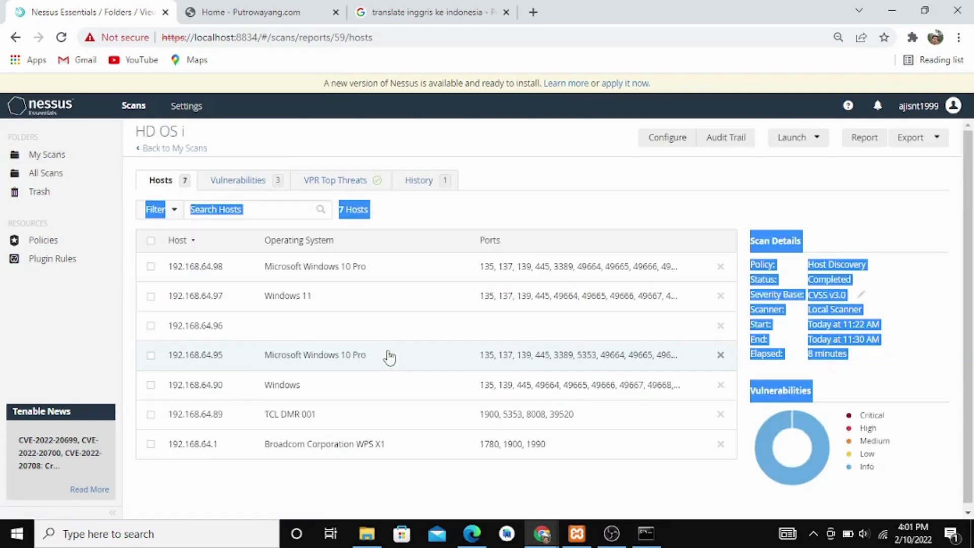
left_click(530, 216)
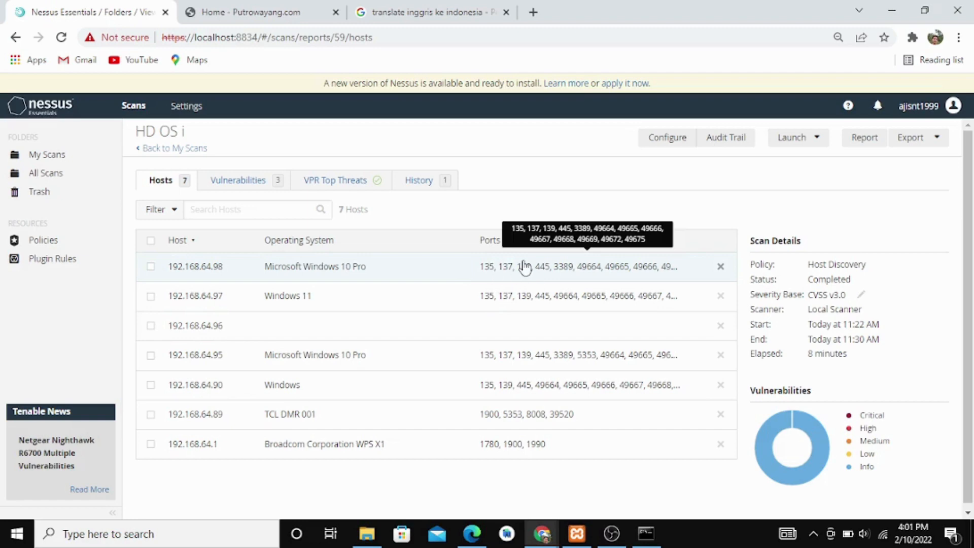
left_click(202, 150)
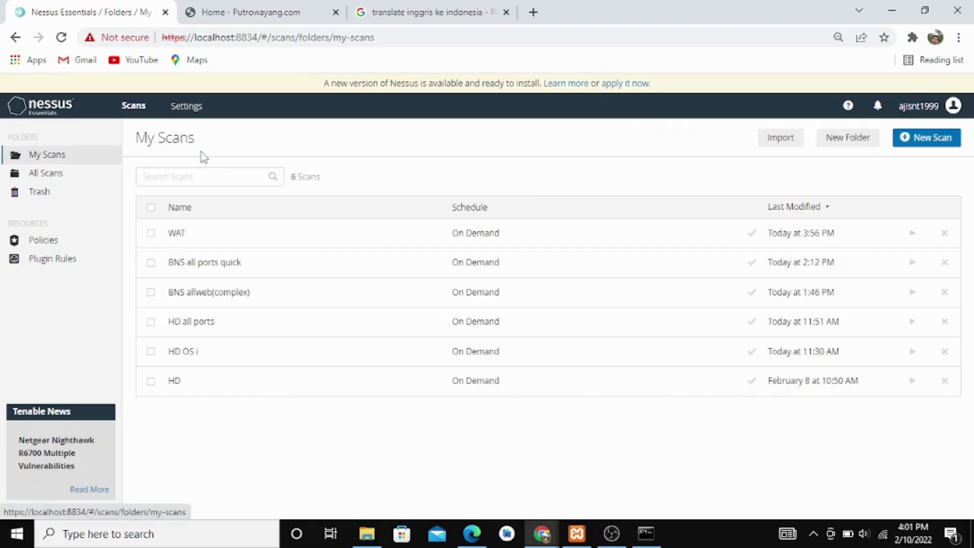
- Examine the host ports and the vulnerability list of the completed HD all ports scan, and return to the scan list
left_click(255, 322)
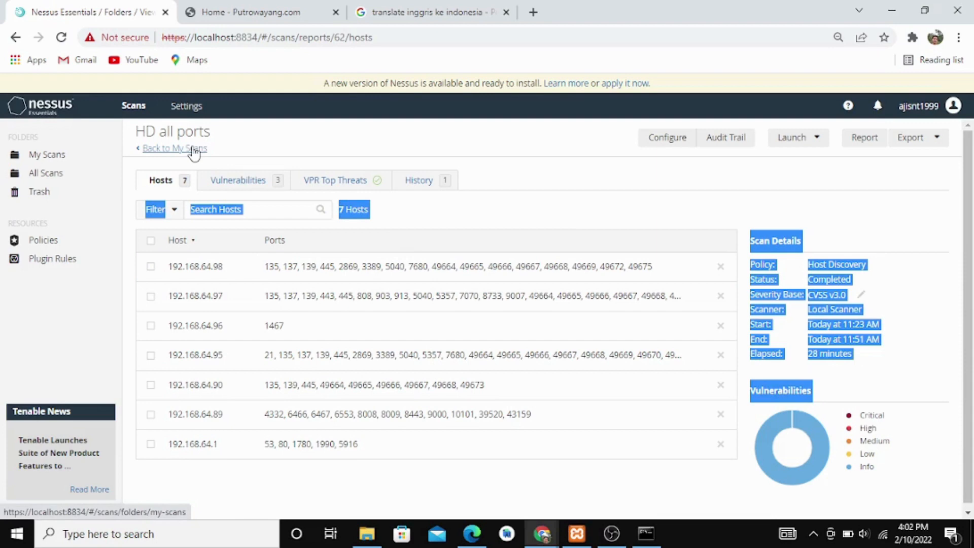
left_click(223, 181)
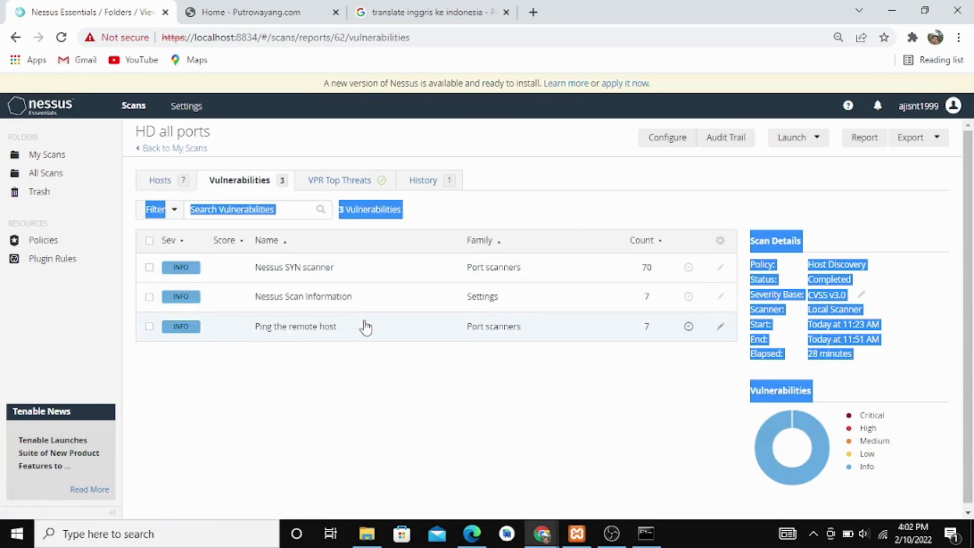
left_click_drag(365, 327, 428, 355)
left_click(426, 354)
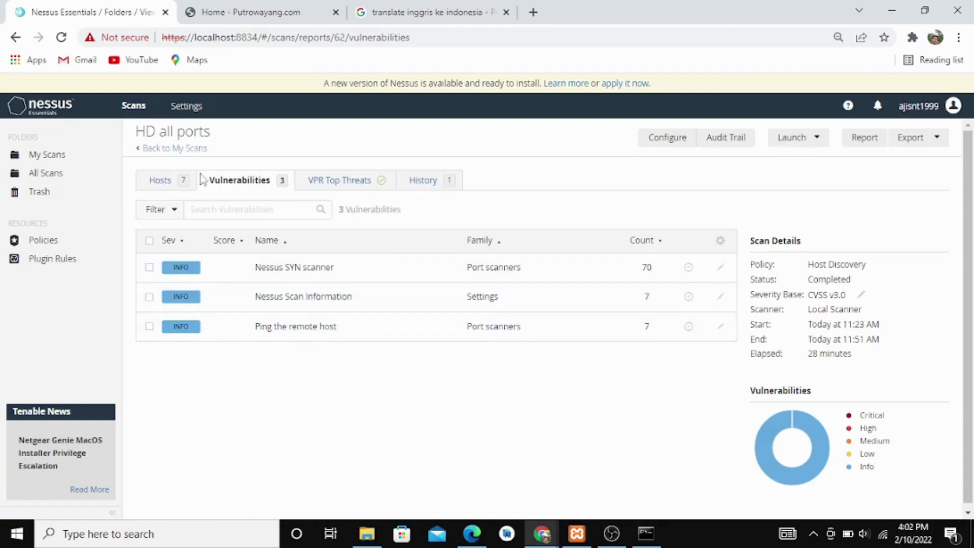
left_click(199, 151)
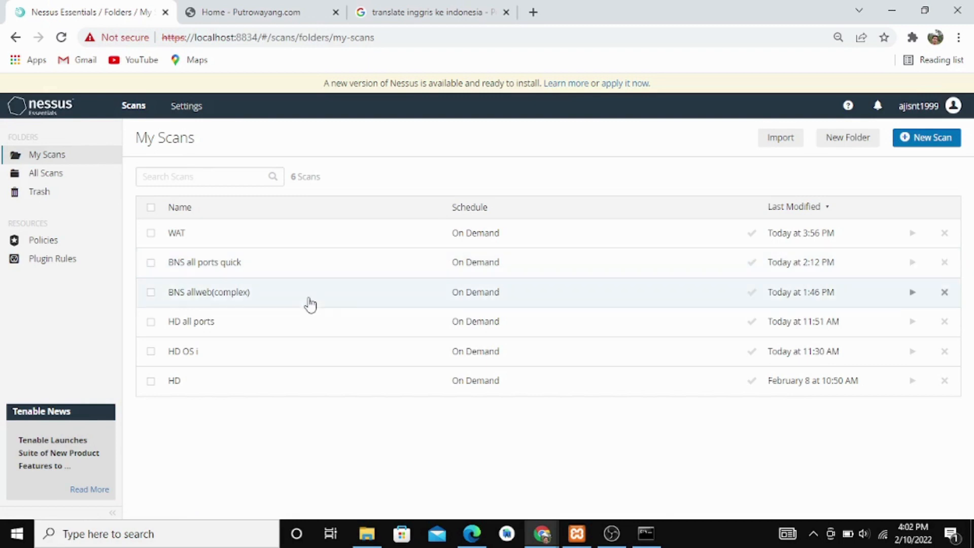
- Open the completed BNS all ports quick scan and review the vulnerabilities of host 192.168.64.90
left_click(320, 275)
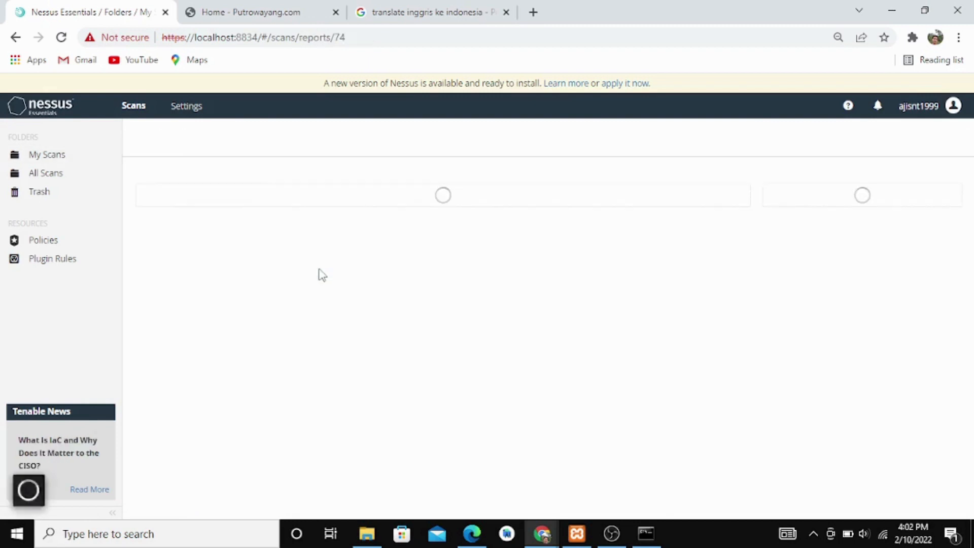
left_click(320, 335)
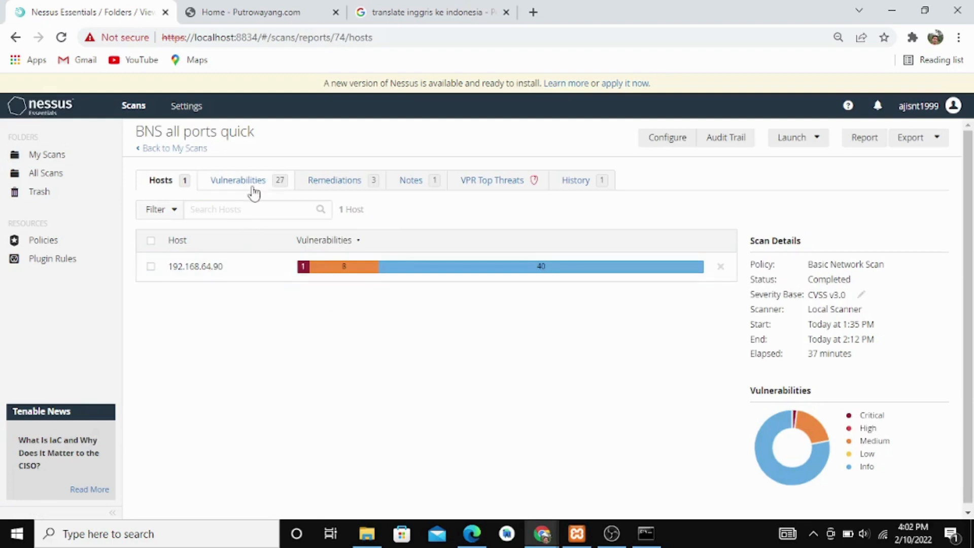
left_click(263, 267)
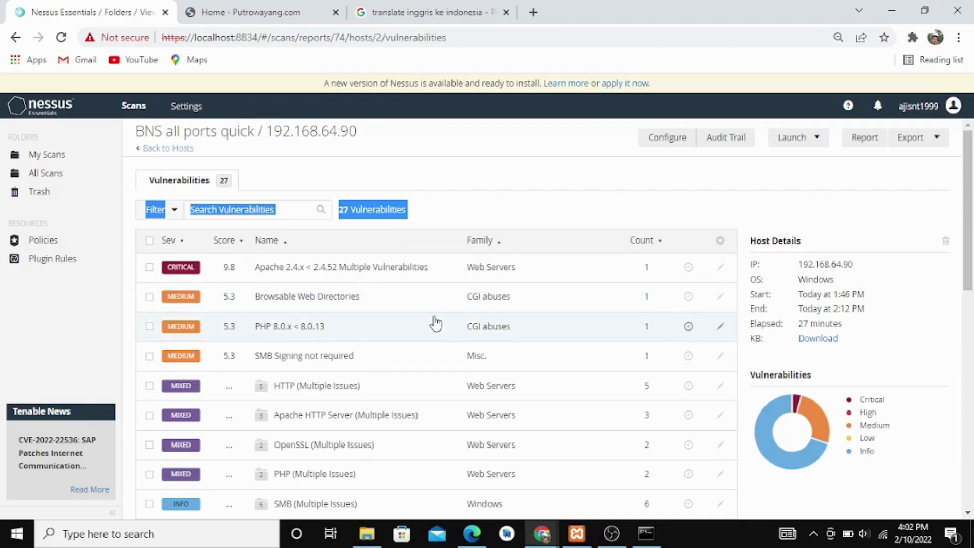
key("ctrl+a")
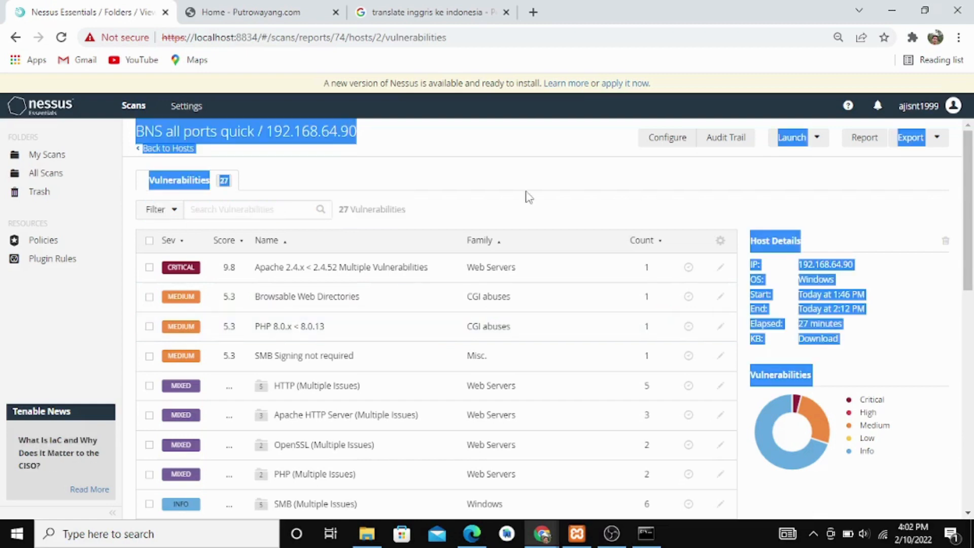
left_click(526, 197)
- Read the description, solution and output of the critical Apache 2.4.x < 2.4.52 Multiple Vulnerabilities finding
left_click(425, 266)
key("ctrl+a")
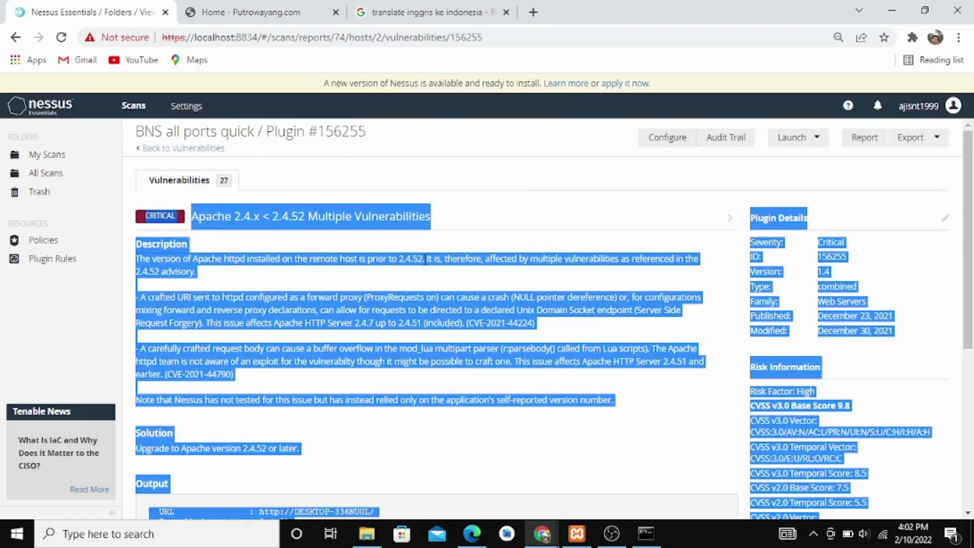
left_click(490, 278)
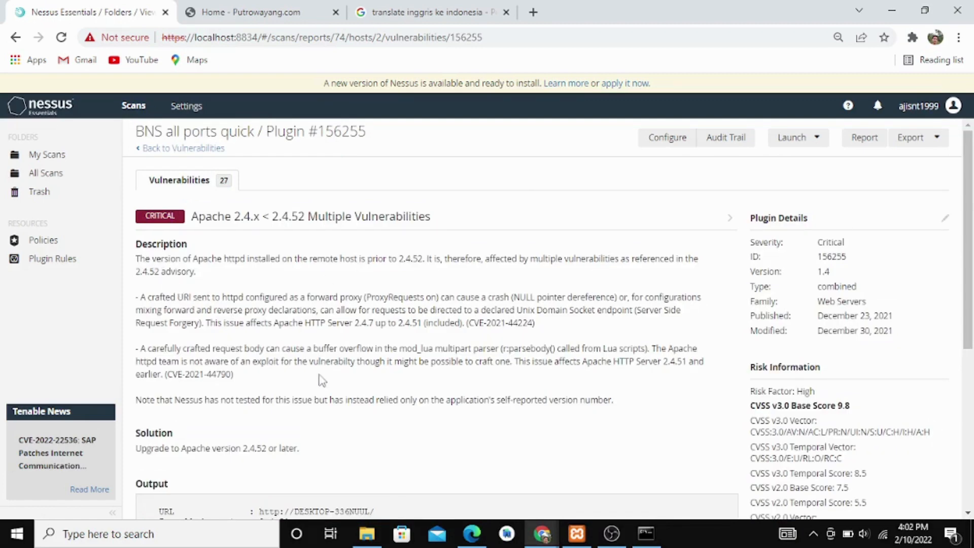
scroll(300, 376, "down", 5)
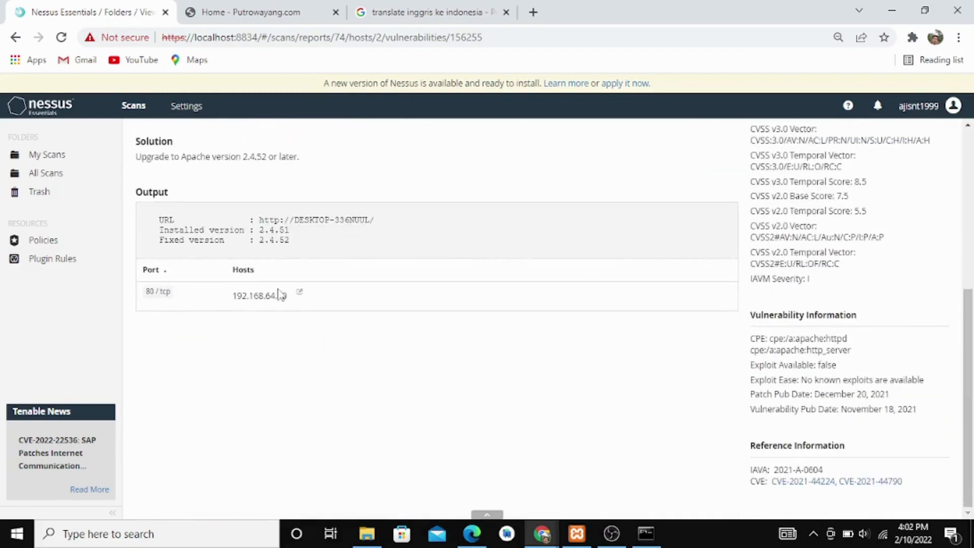
scroll(278, 294, "up", 2)
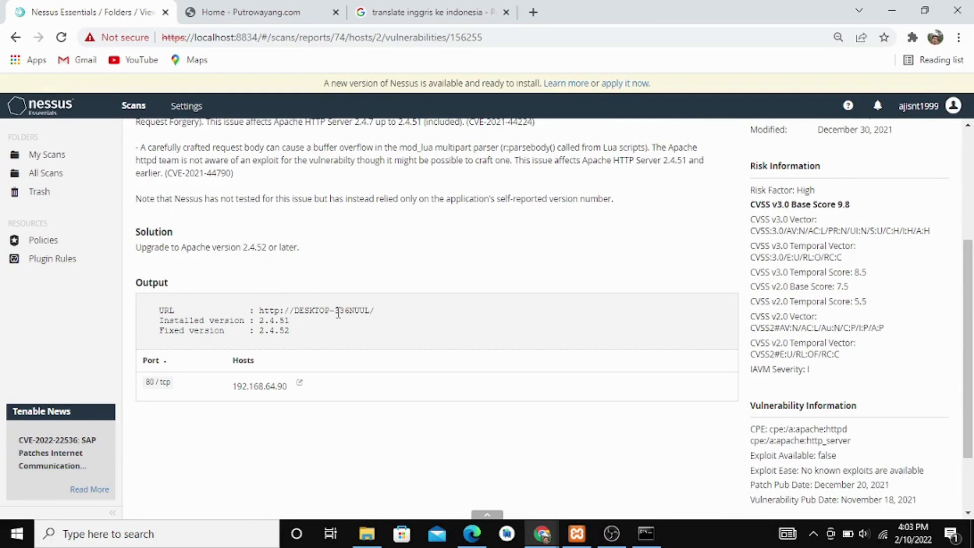
left_click_drag(259, 310, 378, 314)
key("ctrl+c")
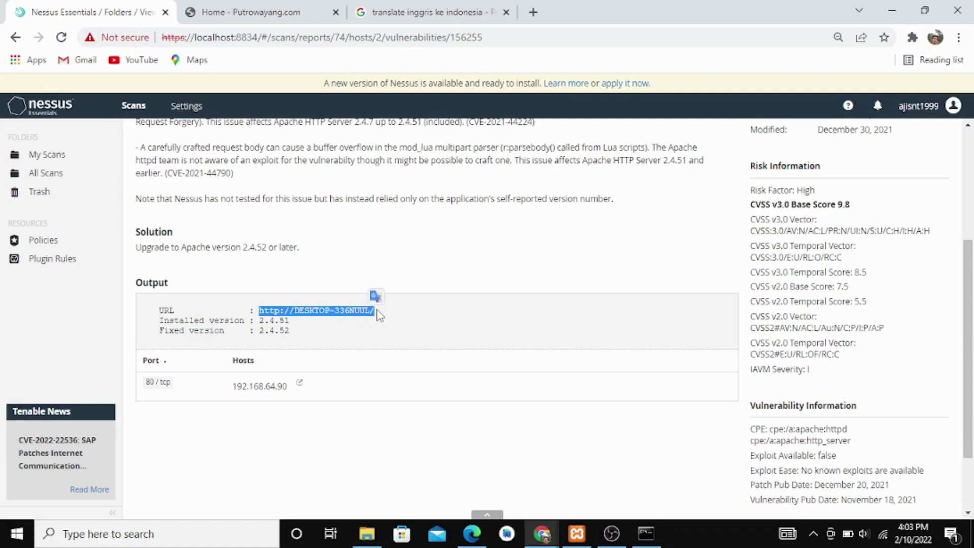
left_click(533, 12)
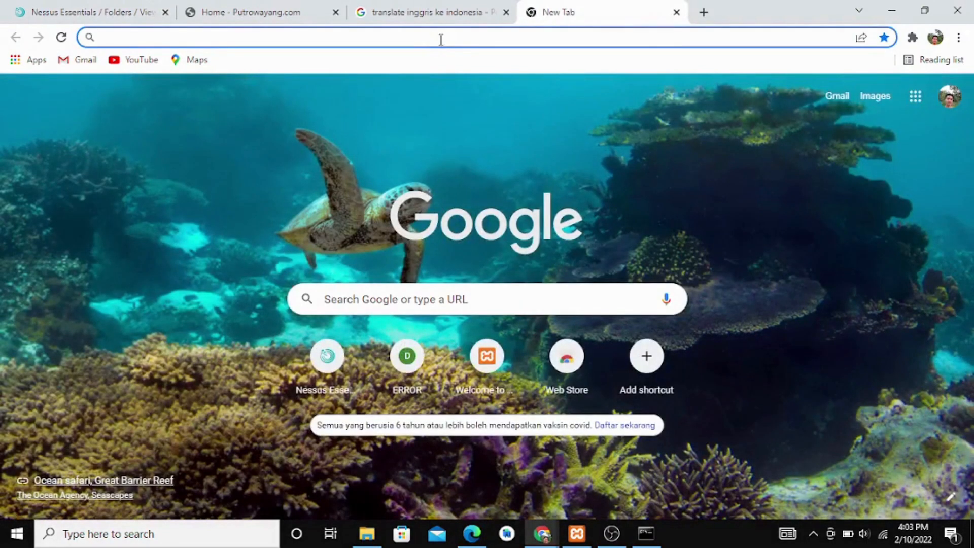
key("ctrl+v")
key("Return")
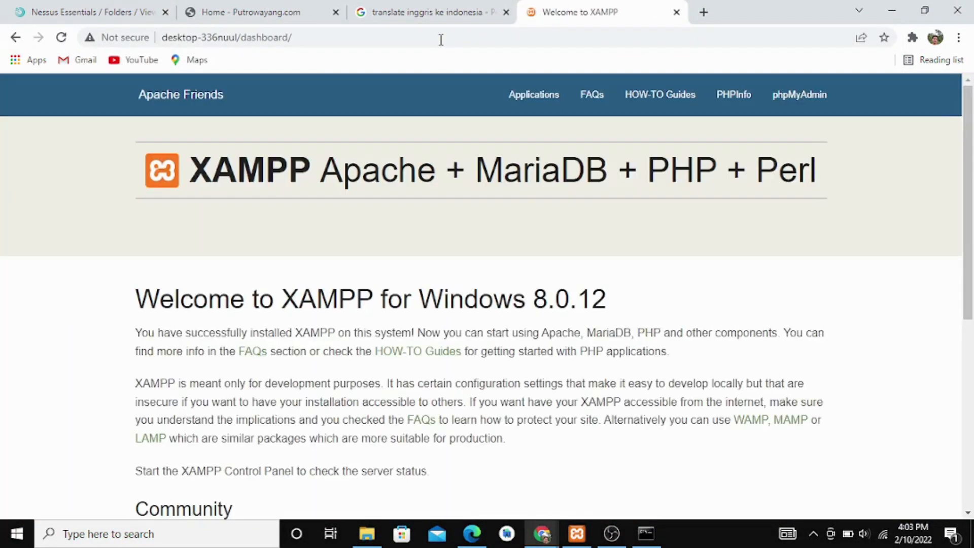
scroll(447, 208, "down", 1)
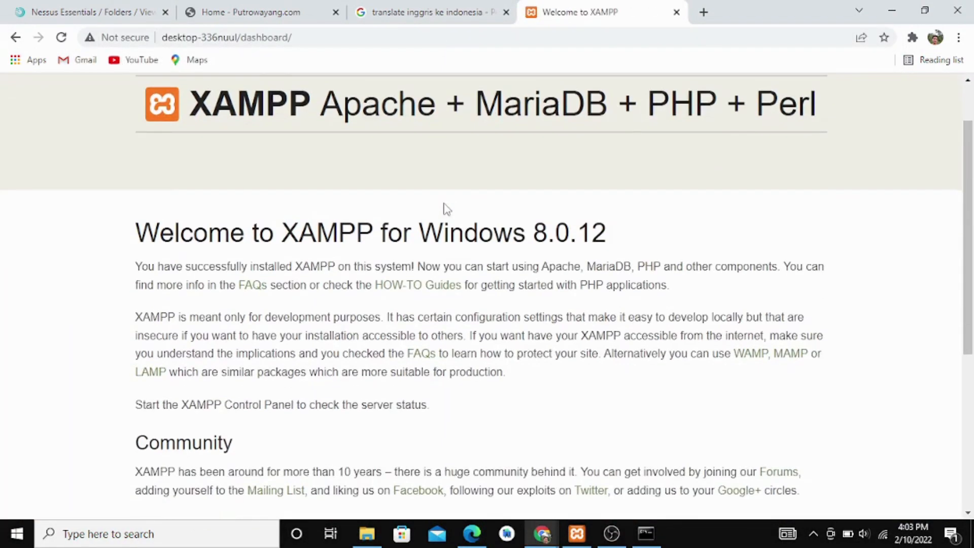
scroll(447, 209, "down", 2)
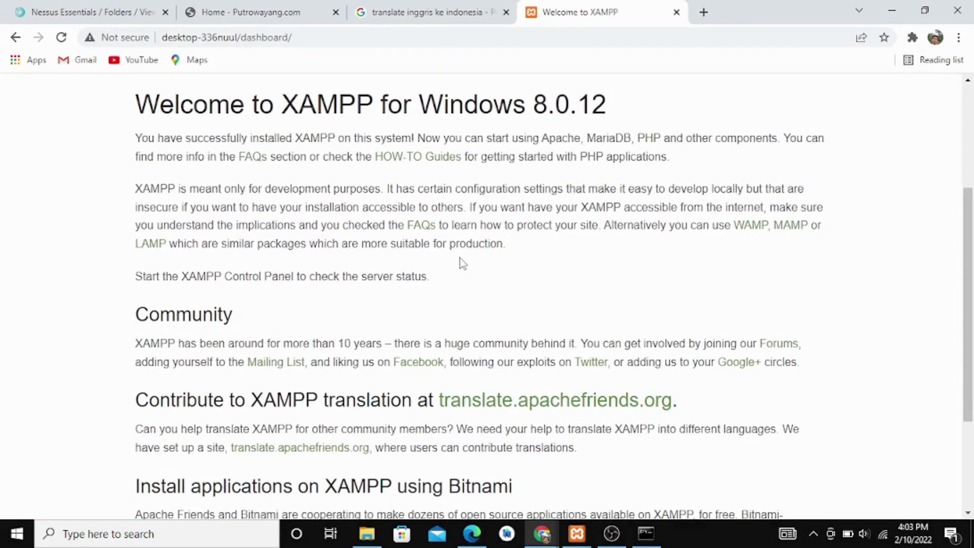
scroll(534, 257, "up", 3)
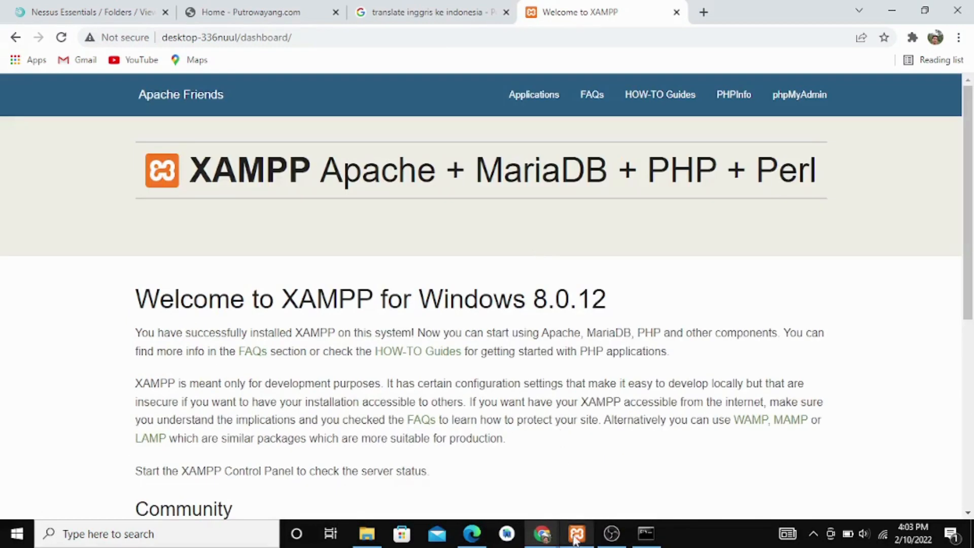
mouse_move(577, 534)
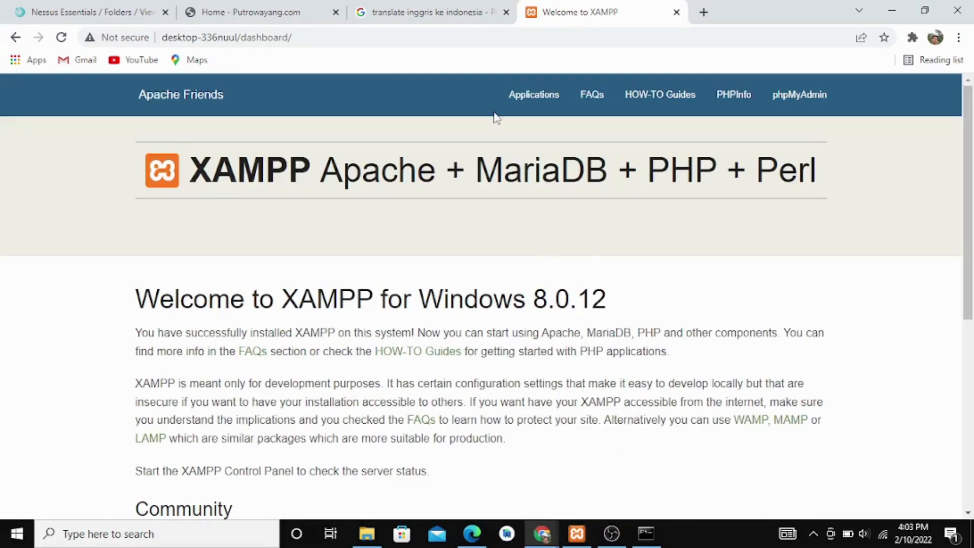
- Return to the Nessus vulnerability list of host 192.168.64.90 and read the medium Browsable Web Directories finding
left_click(133, 10)
left_click(378, 239)
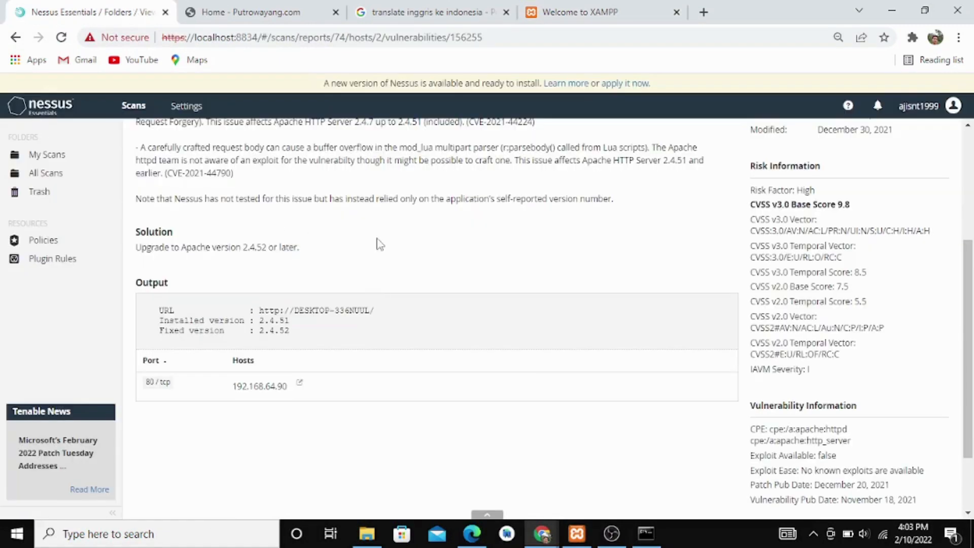
scroll(378, 239, "up", 4)
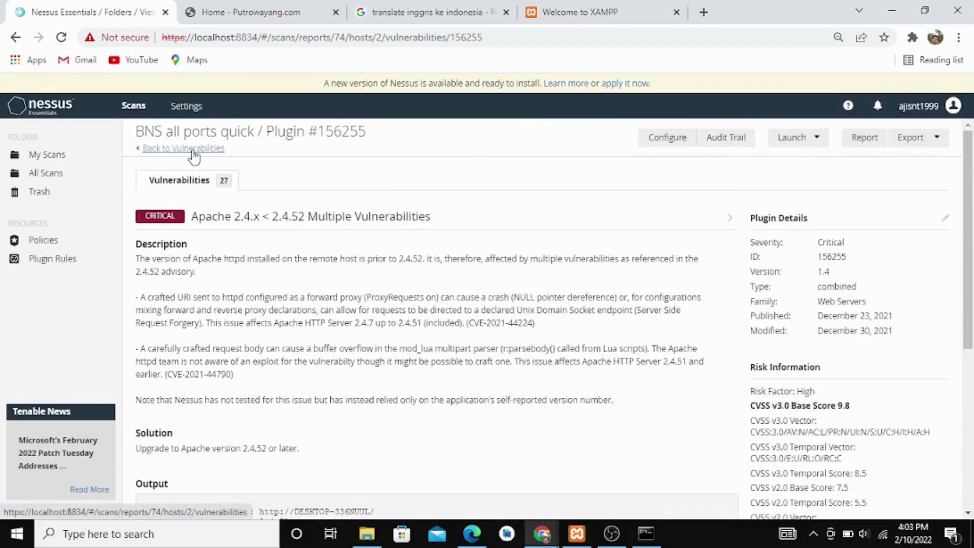
left_click(175, 149)
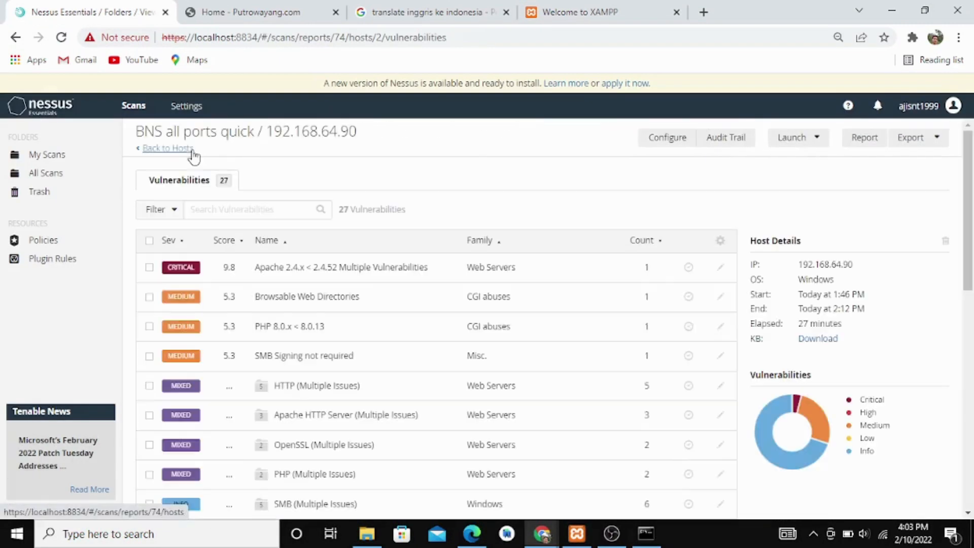
left_click(307, 305)
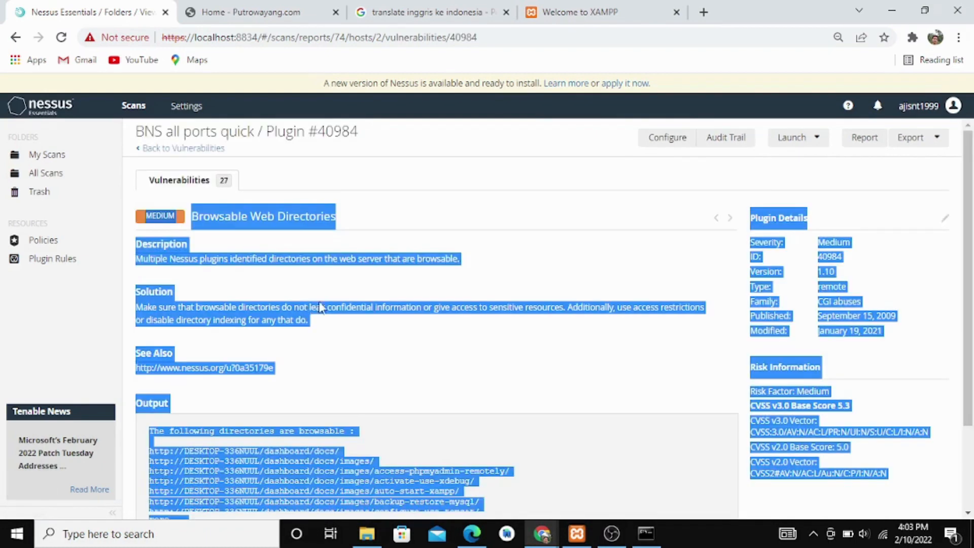
scroll(401, 365, "down", 1)
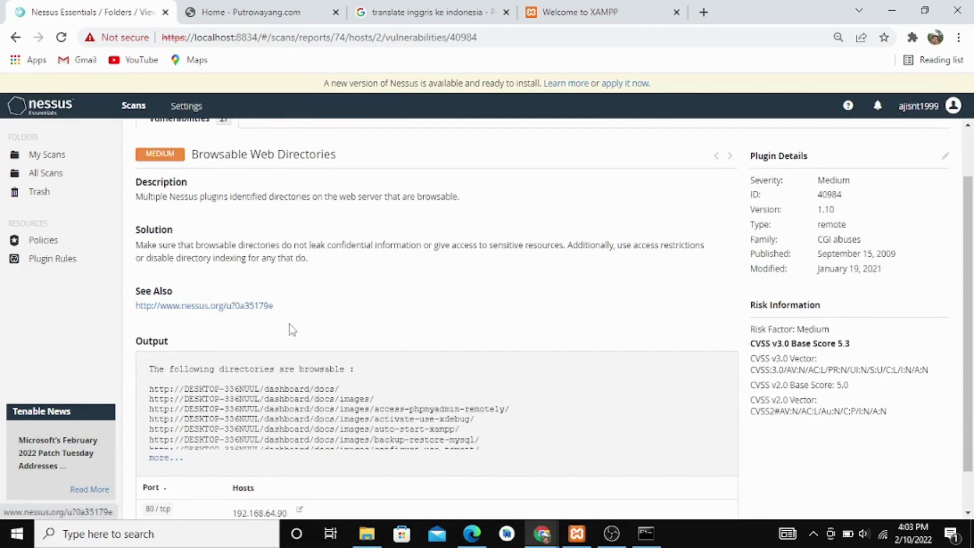
scroll(292, 329, "down", 1)
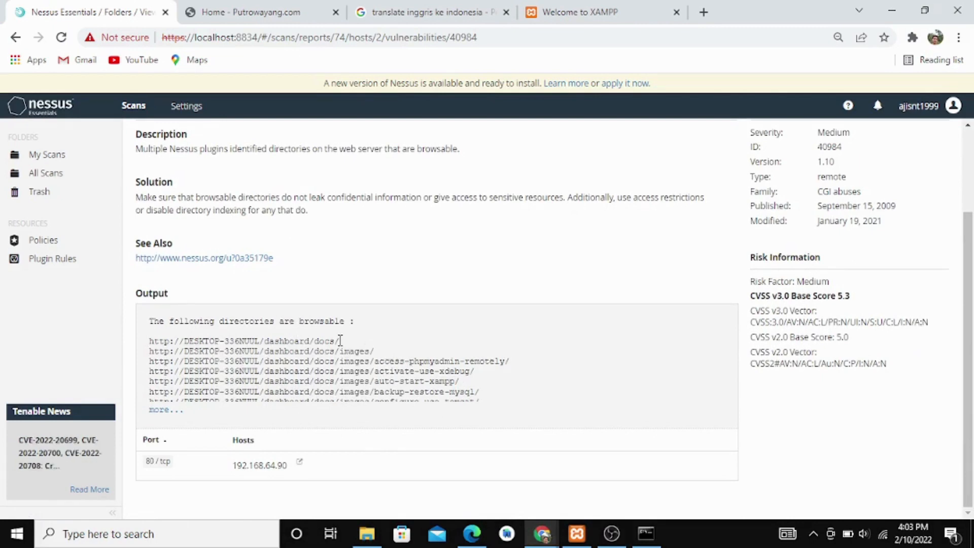
left_click_drag(341, 340, 146, 346)
key("ctrl+c")
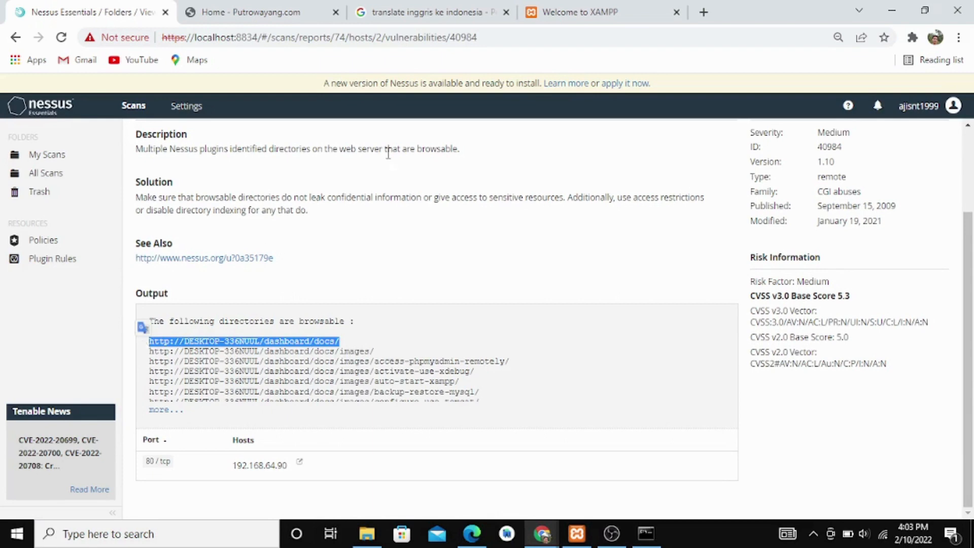
left_click(609, 21)
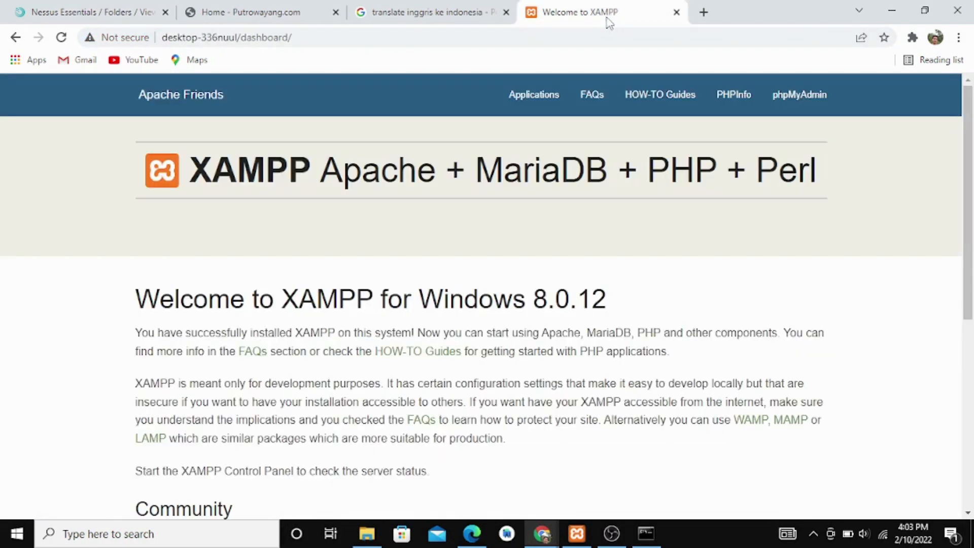
left_click(561, 38)
key("BackSpace")
key("ctrl+v")
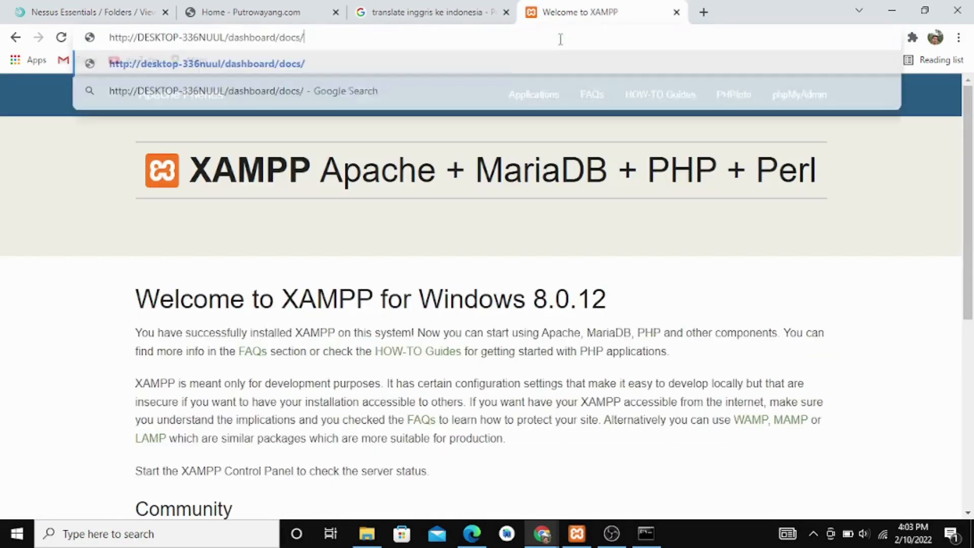
key("Return")
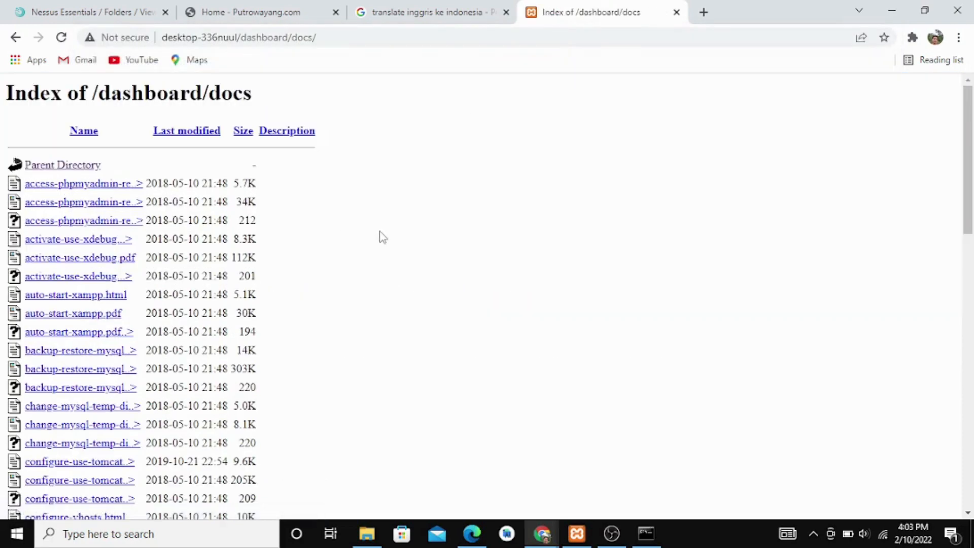
scroll(381, 236, "down", 3)
scroll(380, 235, "up", 3)
- Go back to Nessus and leave the BNS all ports quick results for the My Scans list
left_click(144, 17)
scroll(243, 144, "up", 2)
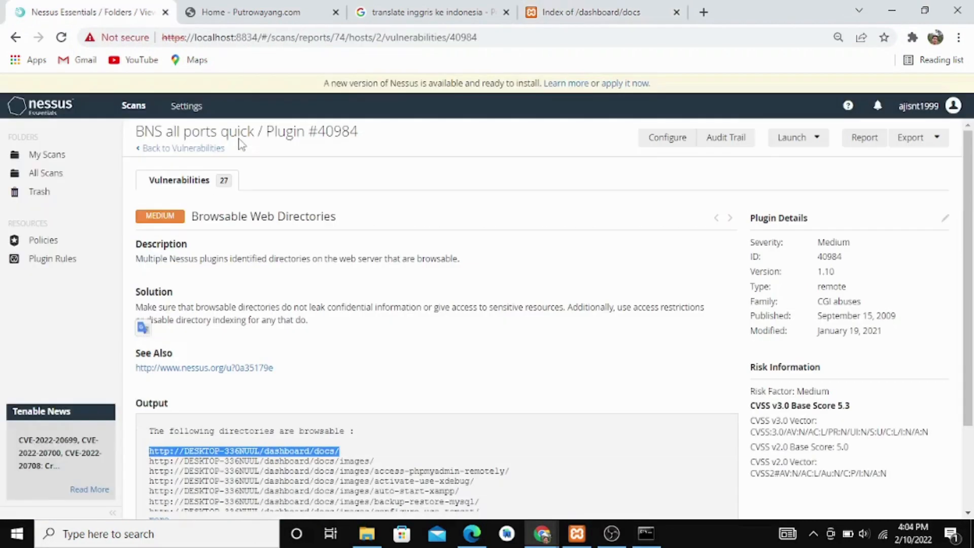
left_click(193, 148)
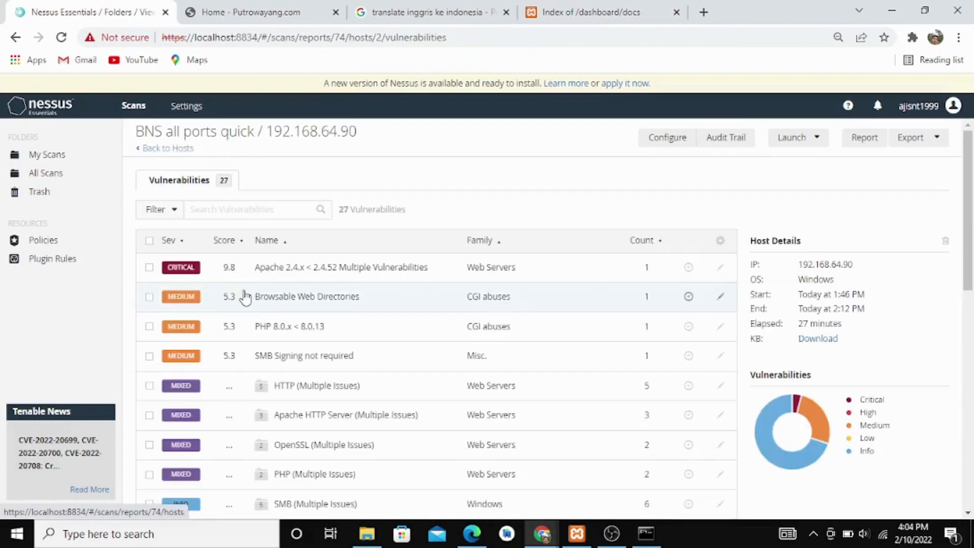
left_click(189, 149)
left_click(201, 149)
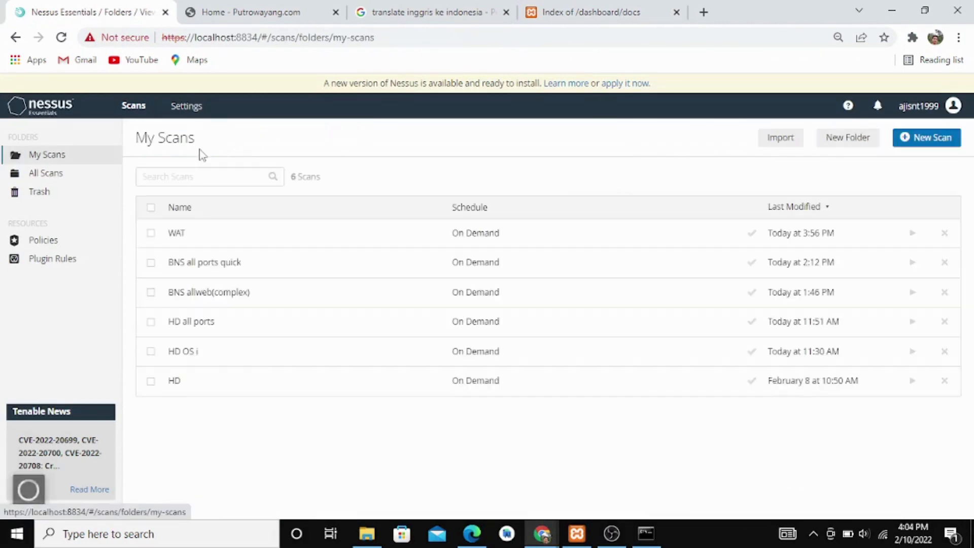
left_click(278, 267)
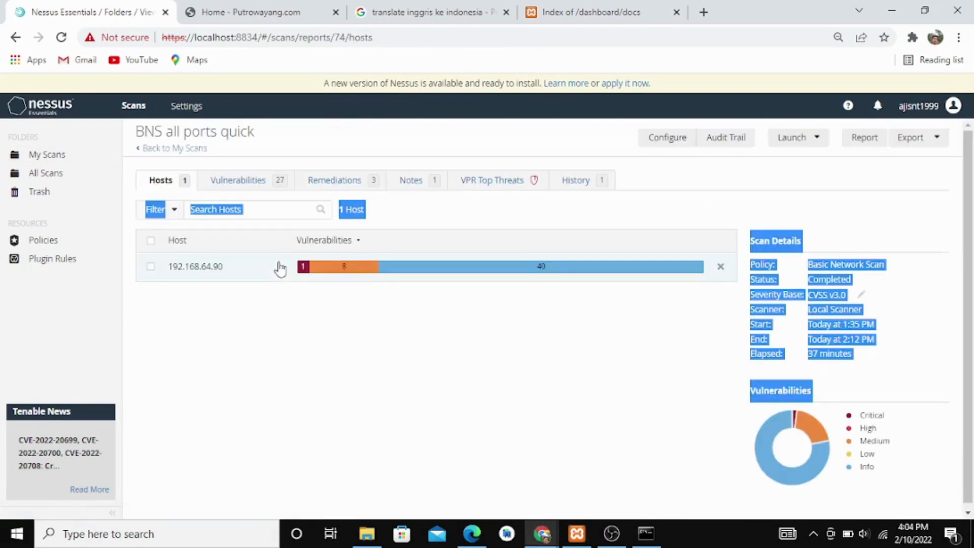
left_click(193, 149)
- Open the completed BNS allweb(complex) scan and review the vulnerability list of host 192.168.64.90
left_click(260, 303)
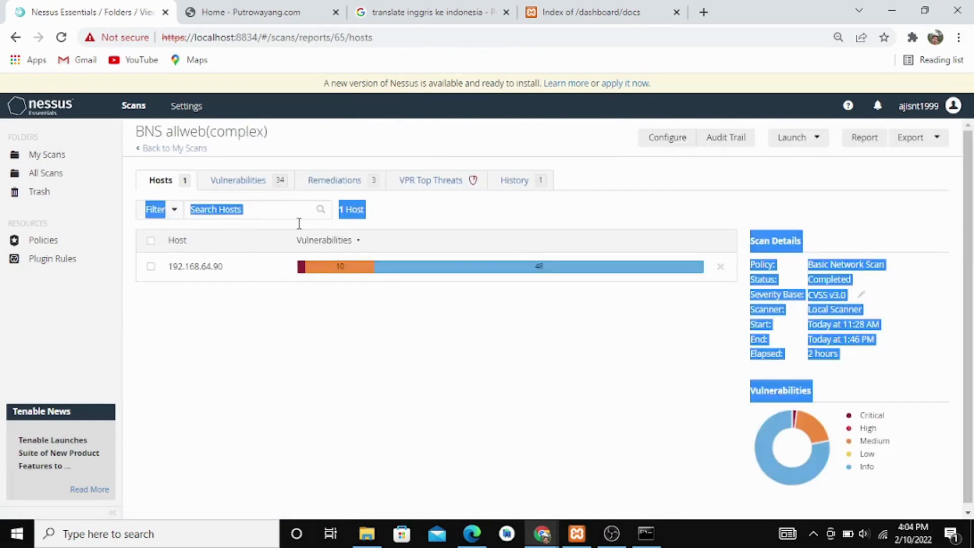
left_click(340, 333)
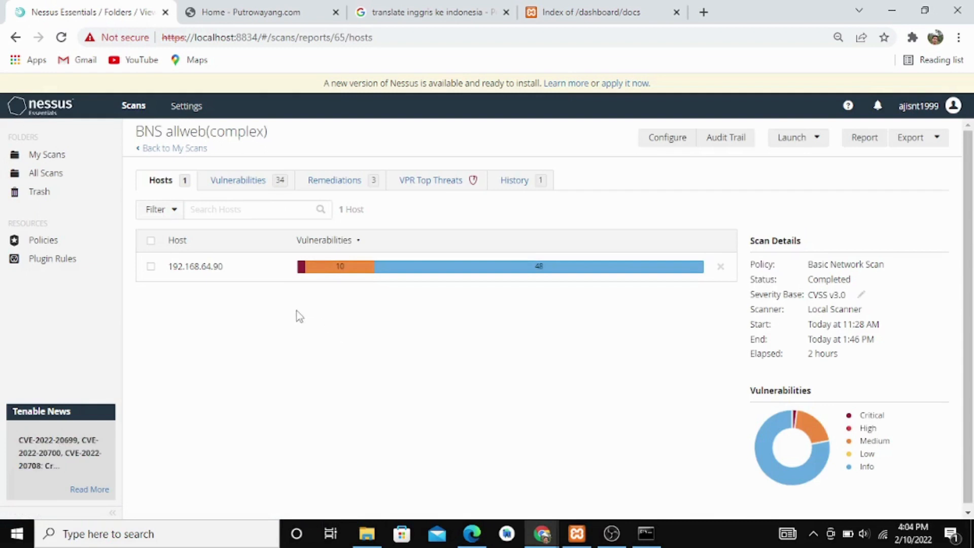
mouse_move(307, 280)
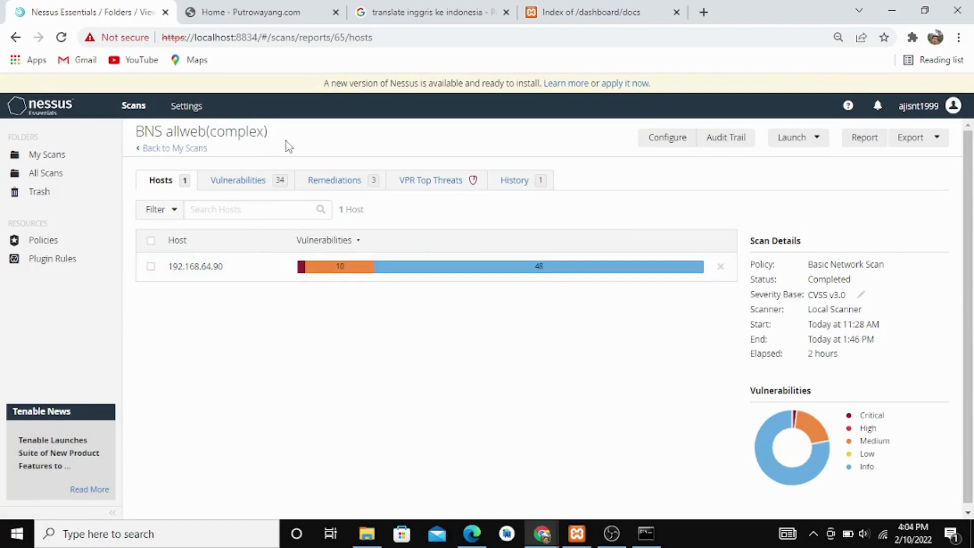
left_click(263, 265)
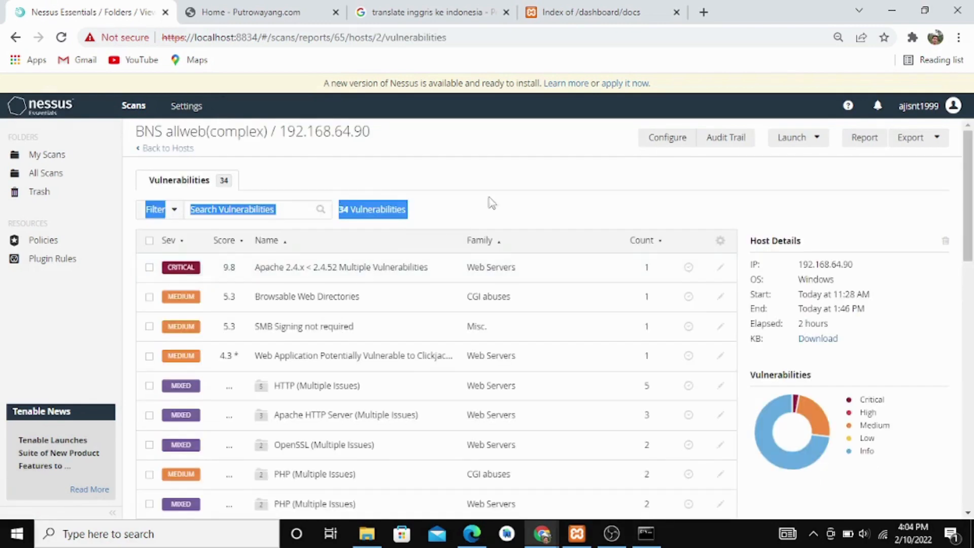
left_click(500, 197)
scroll(501, 198, "down", 2)
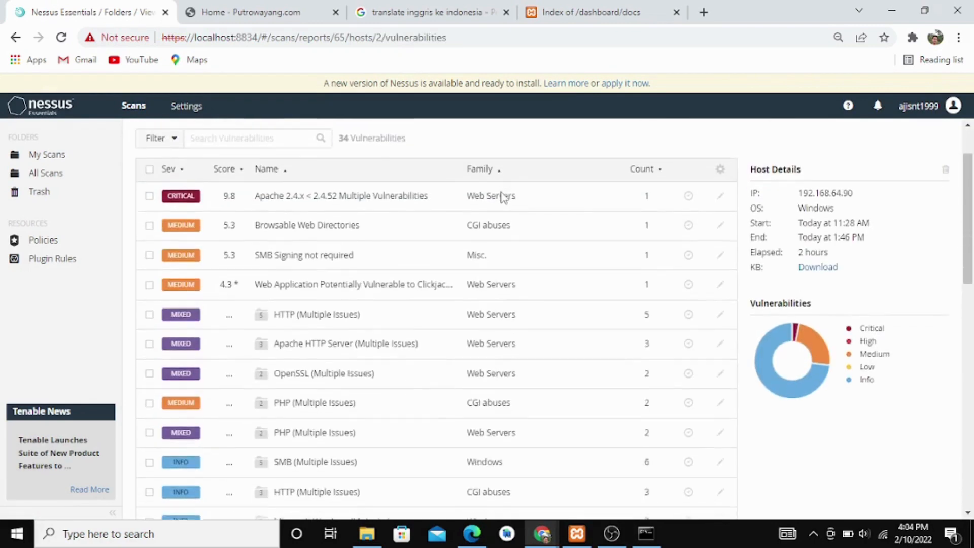
scroll(502, 198, "down", 5)
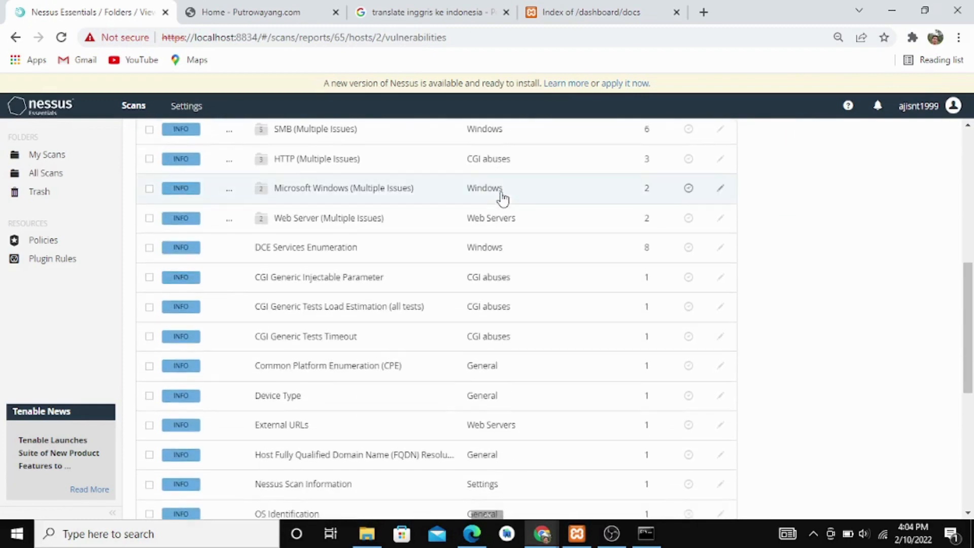
scroll(502, 198, "up", 3)
scroll(503, 198, "up", 2)
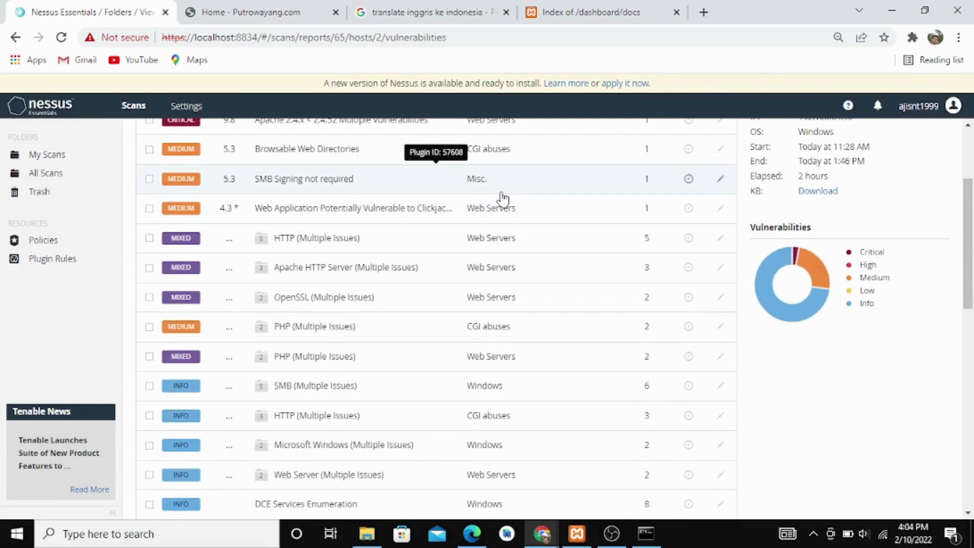
scroll(502, 198, "up", 3)
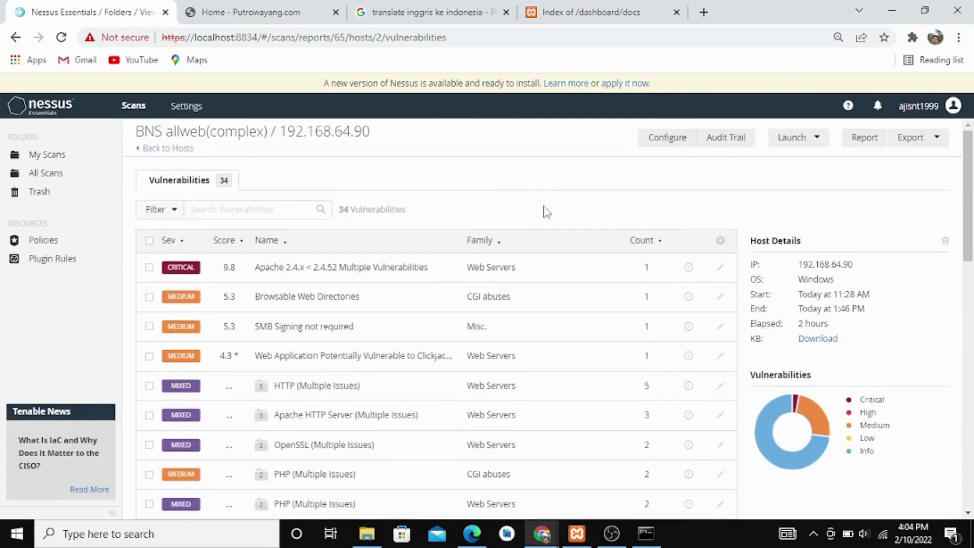
scroll(545, 212, "down", 2)
scroll(545, 212, "up", 2)
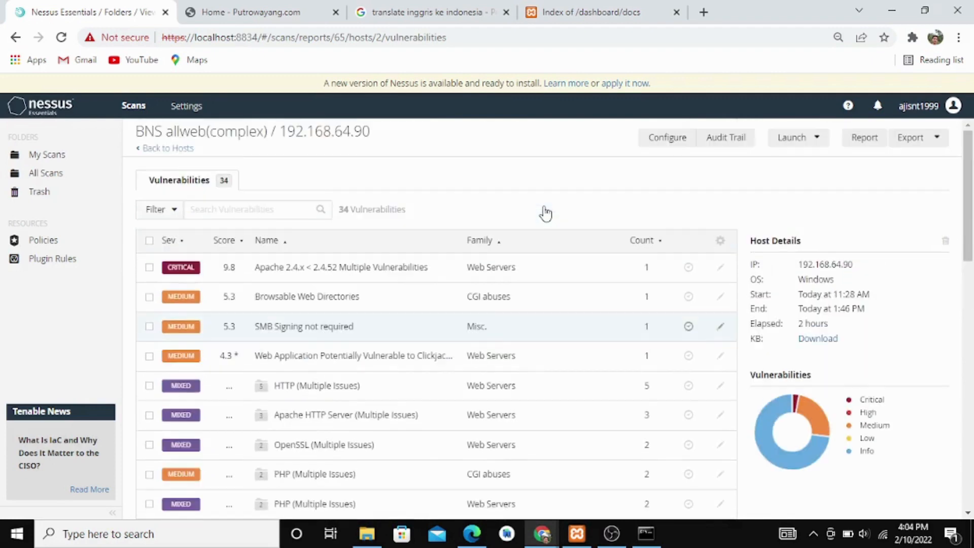
- Read the description, solution and output of the Apache 2.4.x < 2.4.52 Multiple Vulnerabilities finding in the BNS allweb(complex) scan
left_click(419, 273)
key("ctrl+a")
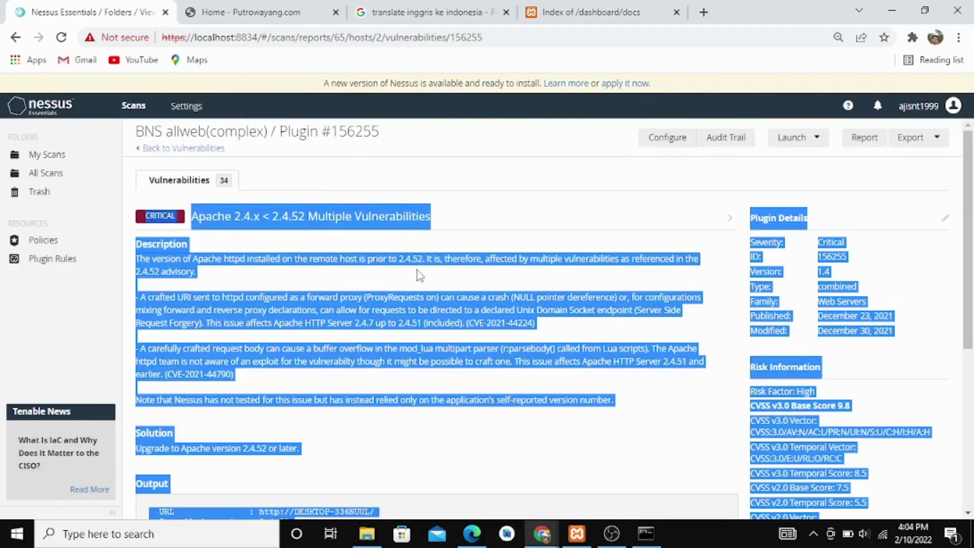
left_click(500, 227)
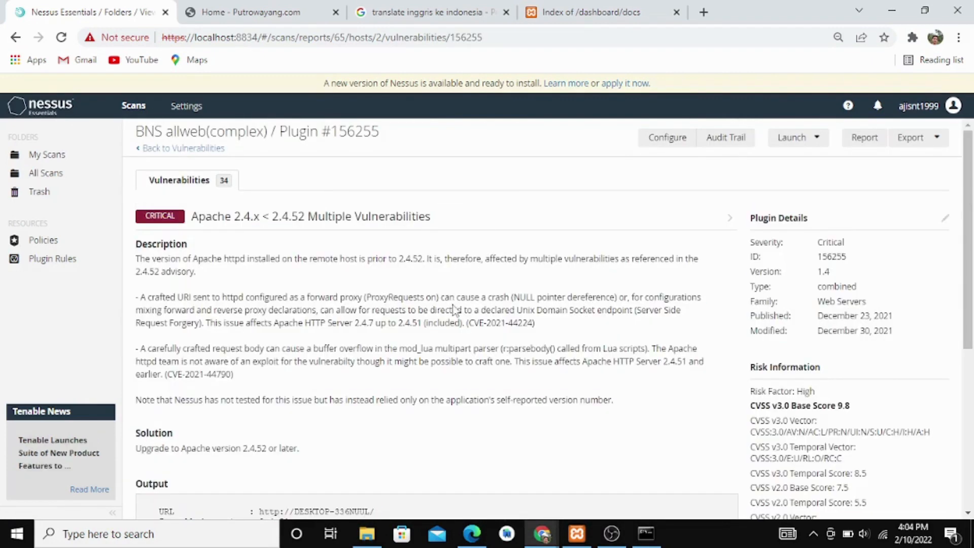
scroll(454, 309, "down", 1)
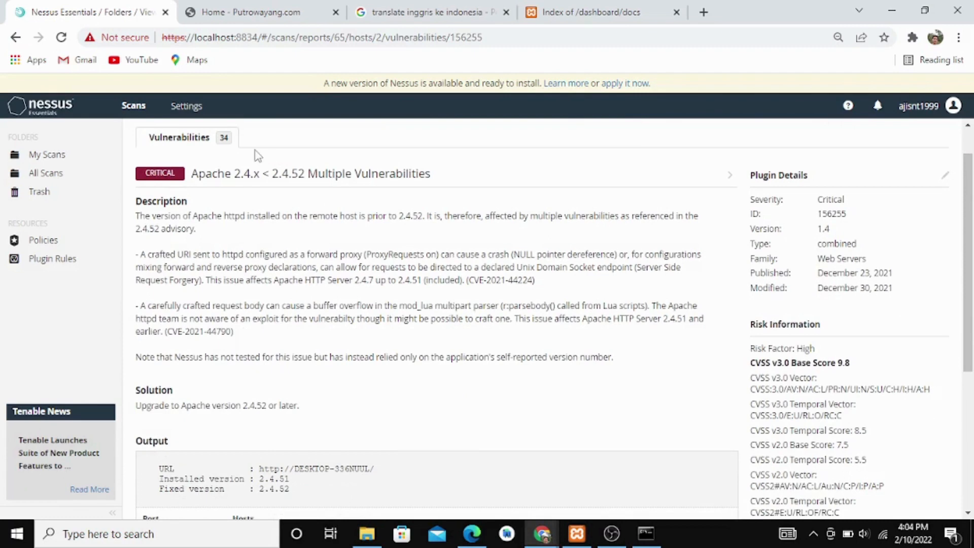
scroll(283, 155, "up", 1)
scroll(283, 154, "down", 2)
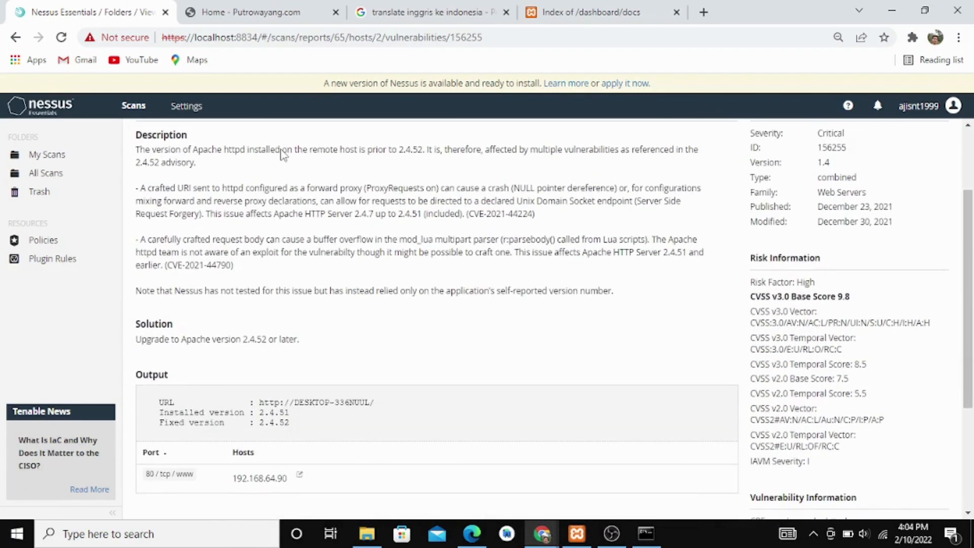
- Leave the Apache finding and the BNS allweb(complex) results, going back to the My Scans list
scroll(364, 187, "up", 3)
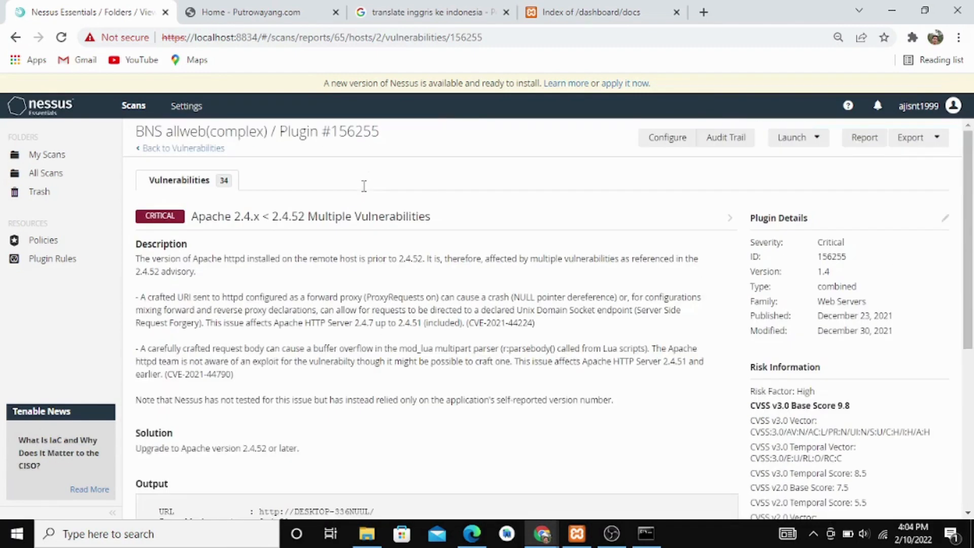
left_click(194, 149)
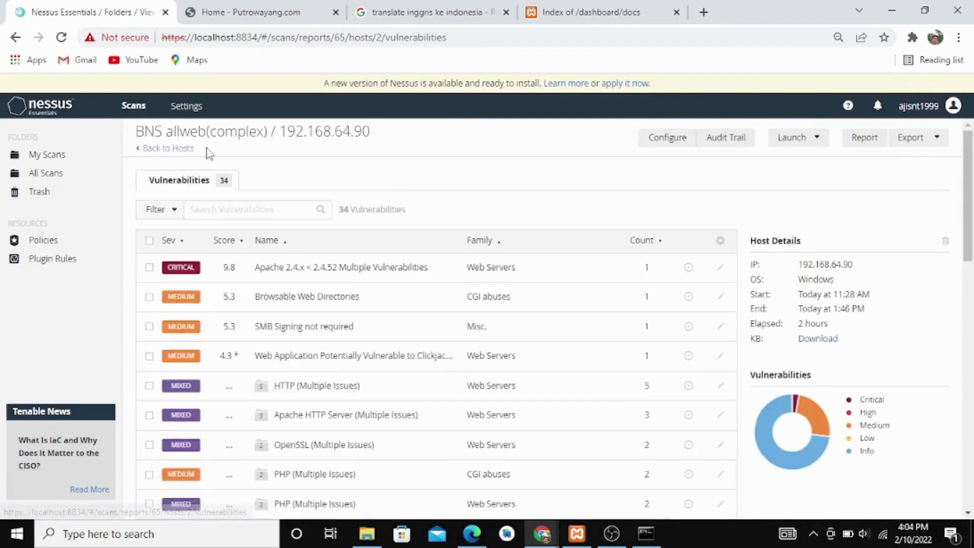
left_click(194, 150)
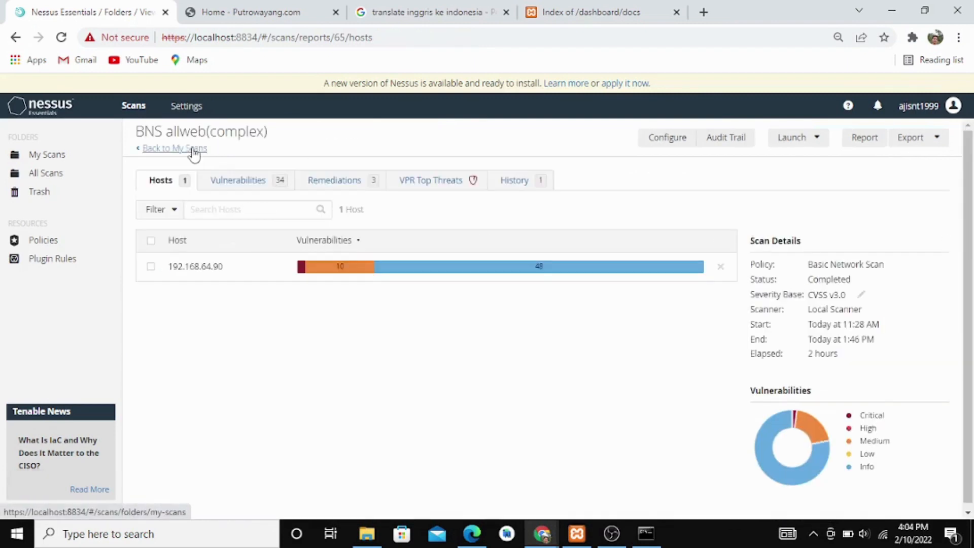
left_click(194, 149)
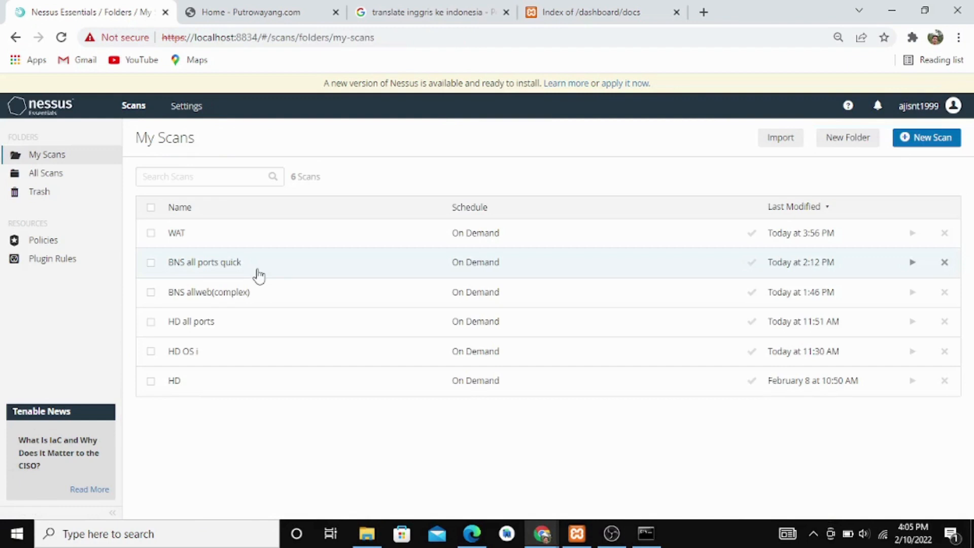
- Open the completed WAT scan and view the vulnerability list of host putrowayang.com
left_click(293, 244)
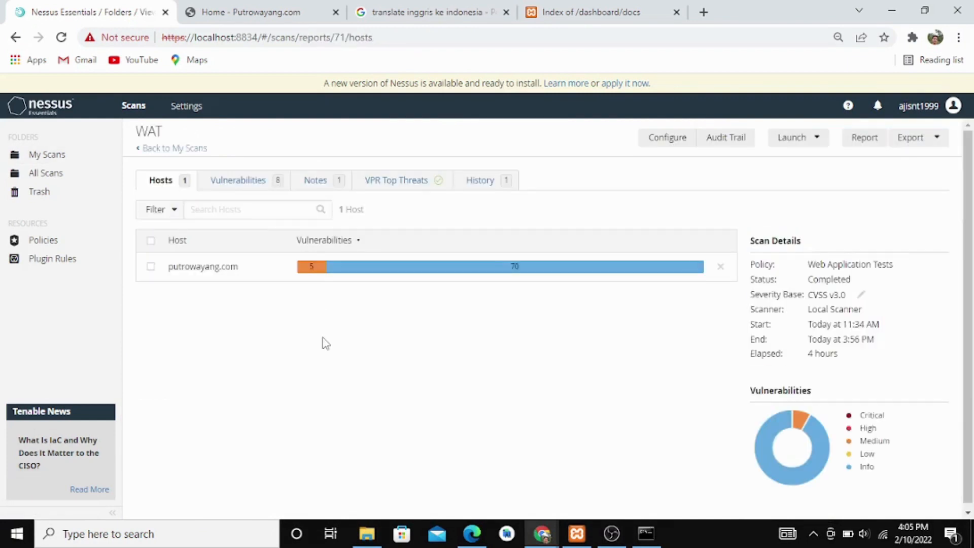
double_click(262, 270)
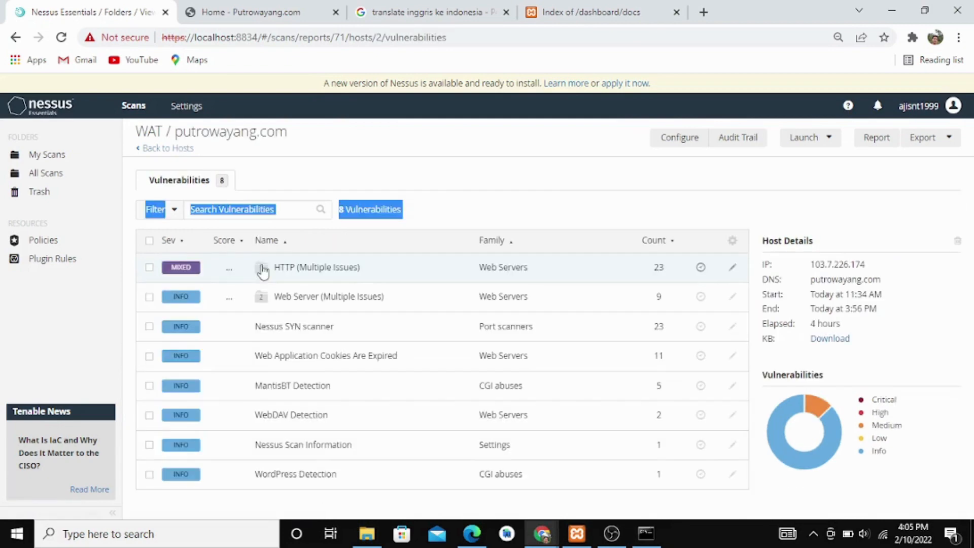
left_click(527, 208)
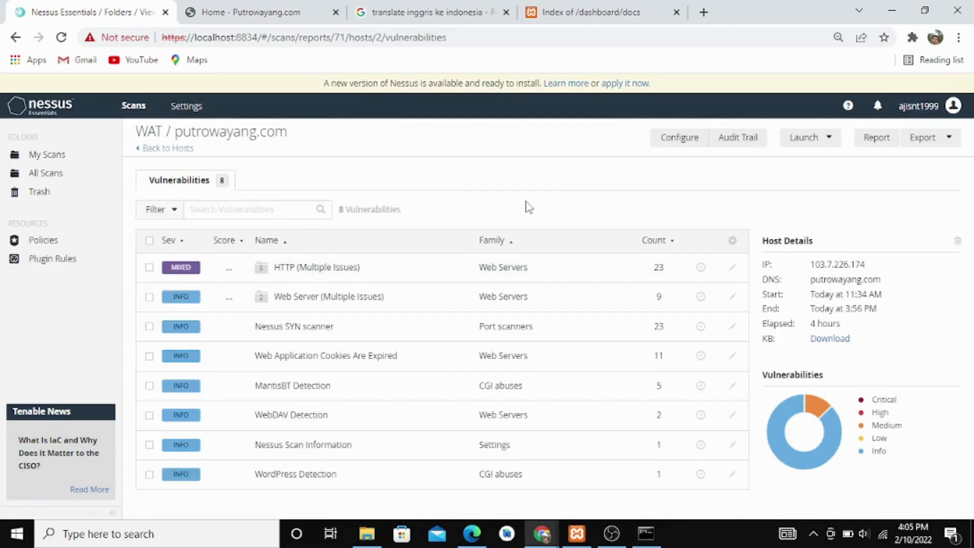
- Open the HTTP (Multiple Issues) group and read the description, solution and output of HSTS Missing From HTTPS Server (RFC 6797)
double_click(357, 267)
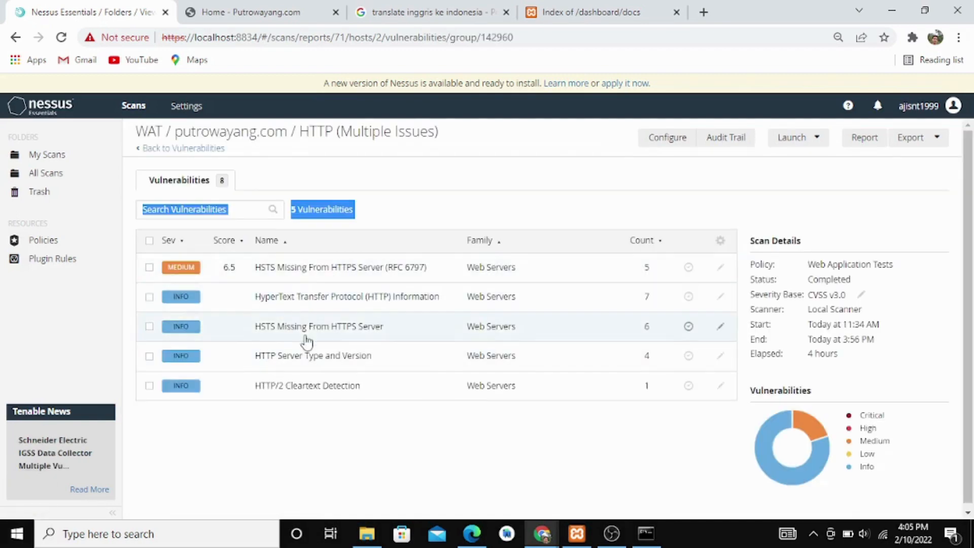
left_click(335, 269)
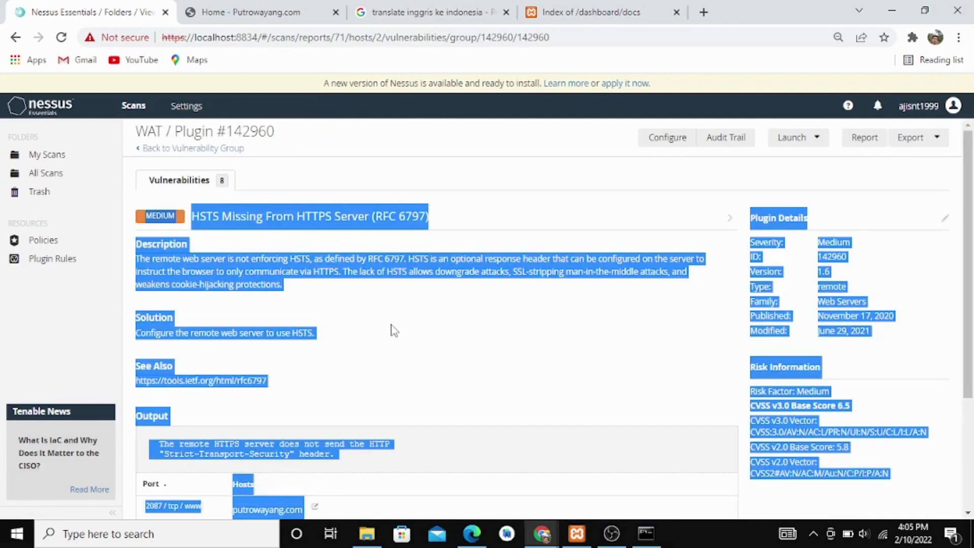
left_click(393, 331)
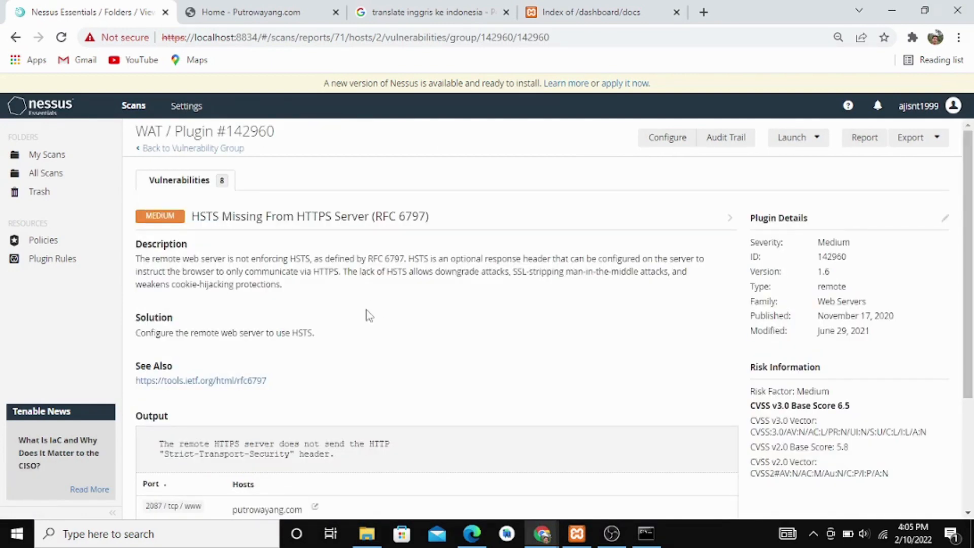
scroll(369, 316, "down", 1)
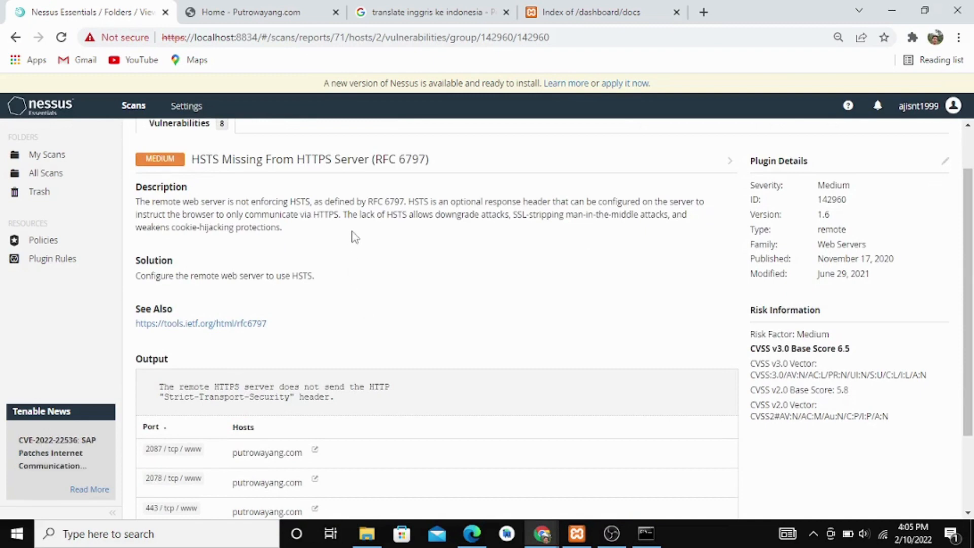
scroll(319, 273, "down", 1)
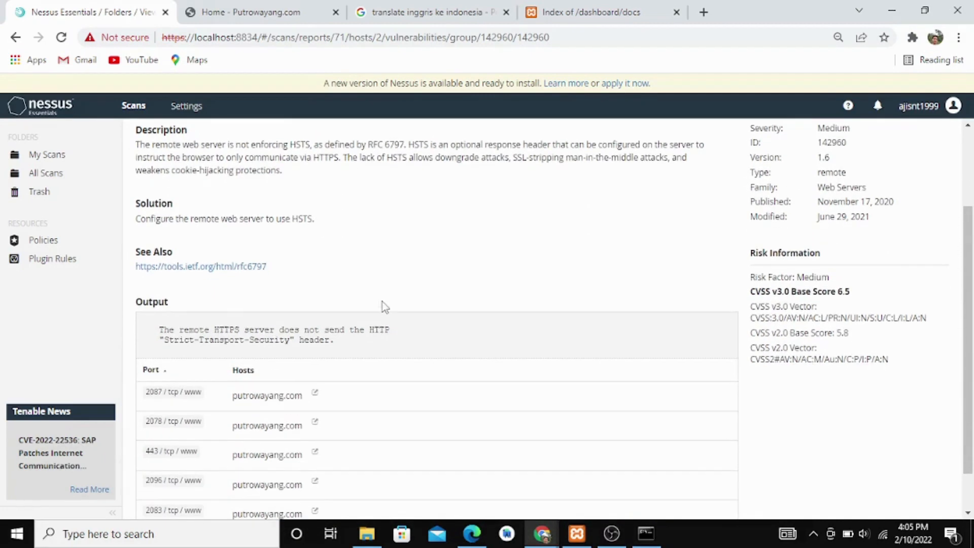
scroll(397, 293, "down", 1)
scroll(396, 293, "up", 2)
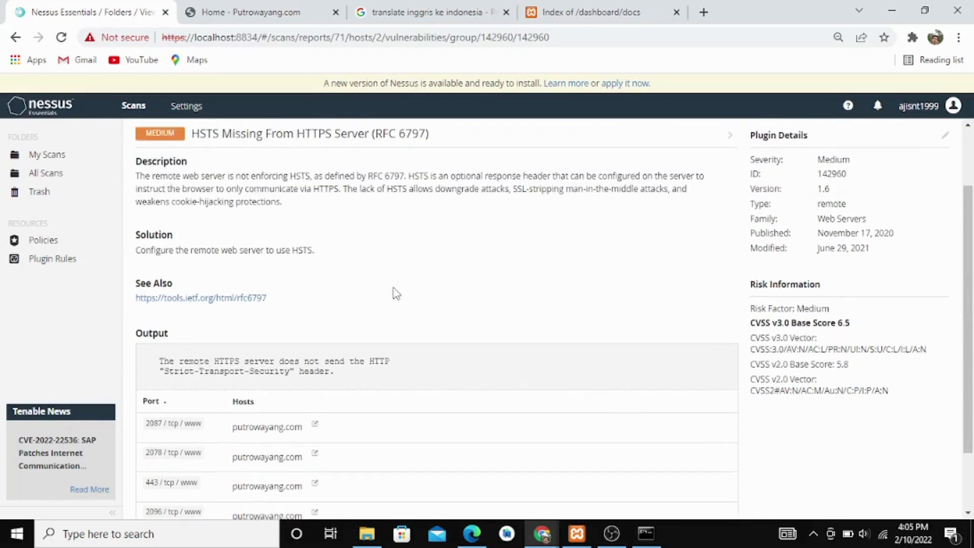
scroll(397, 293, "up", 2)
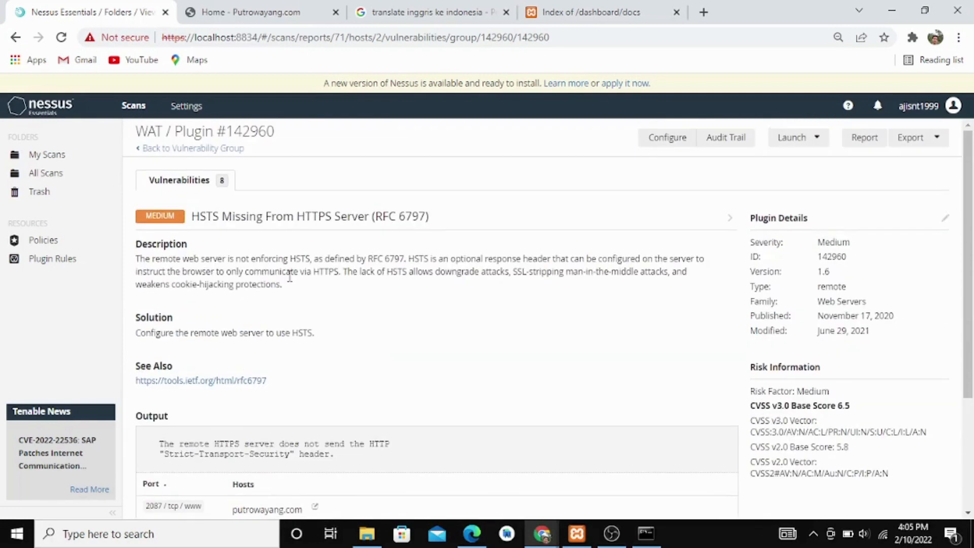
- Leave the HSTS finding and the WAT scan results, going back to the My Scans list
left_click(219, 149)
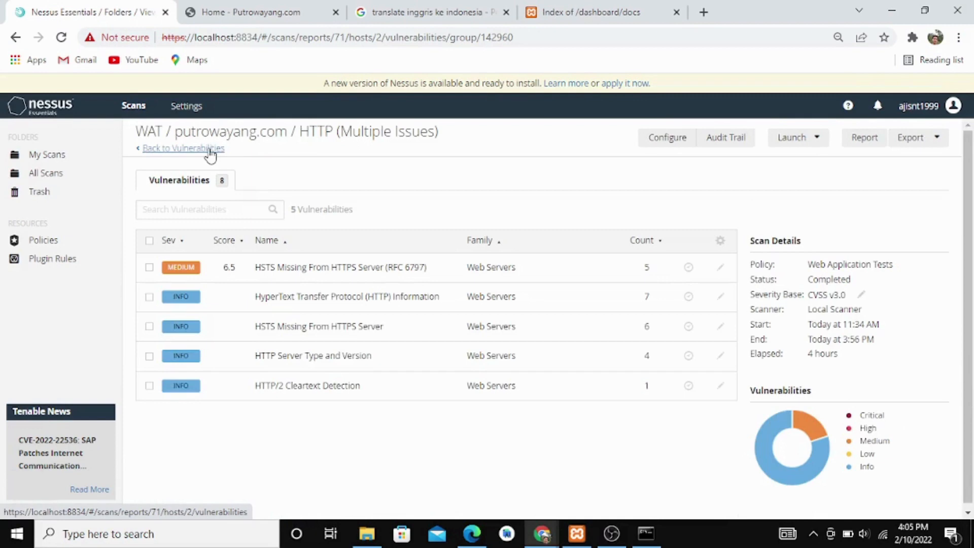
left_click(211, 151)
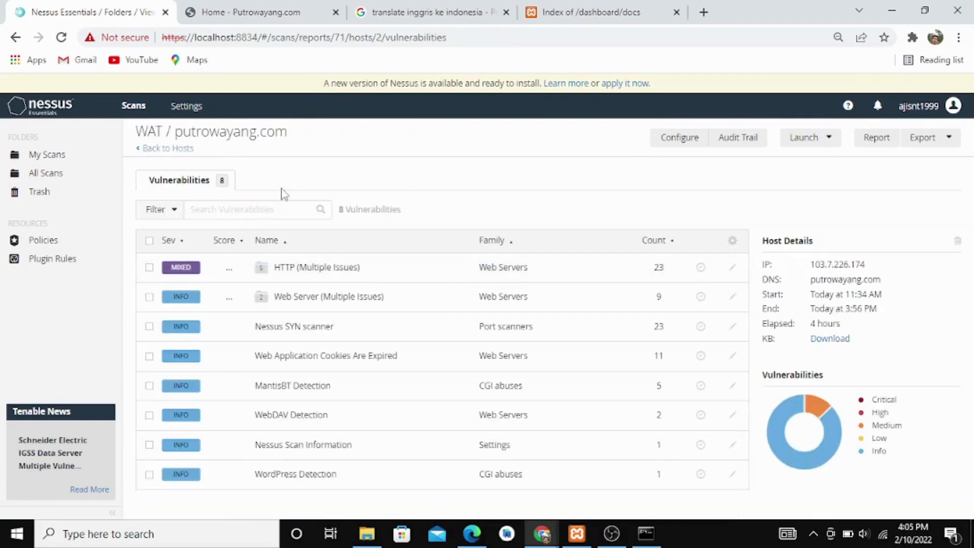
left_click(192, 158)
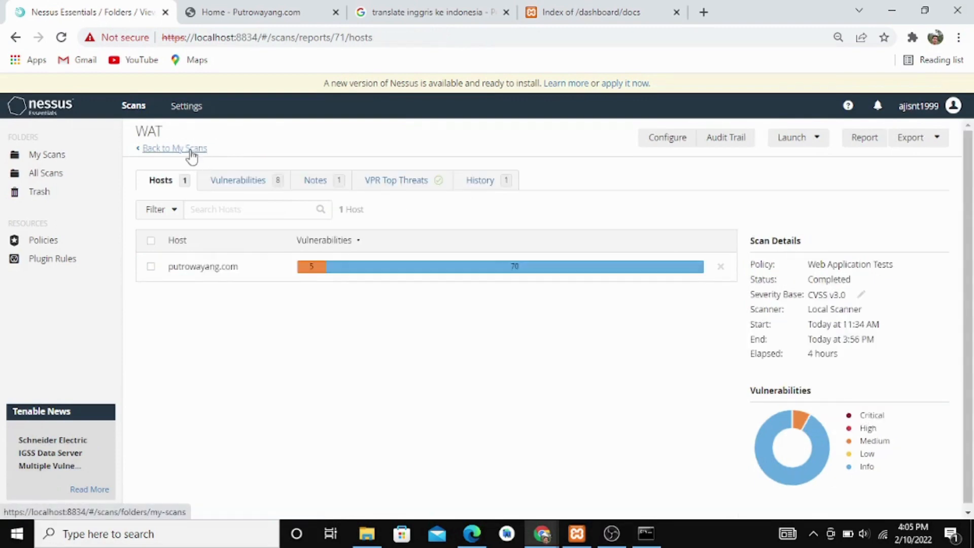
left_click(192, 157)
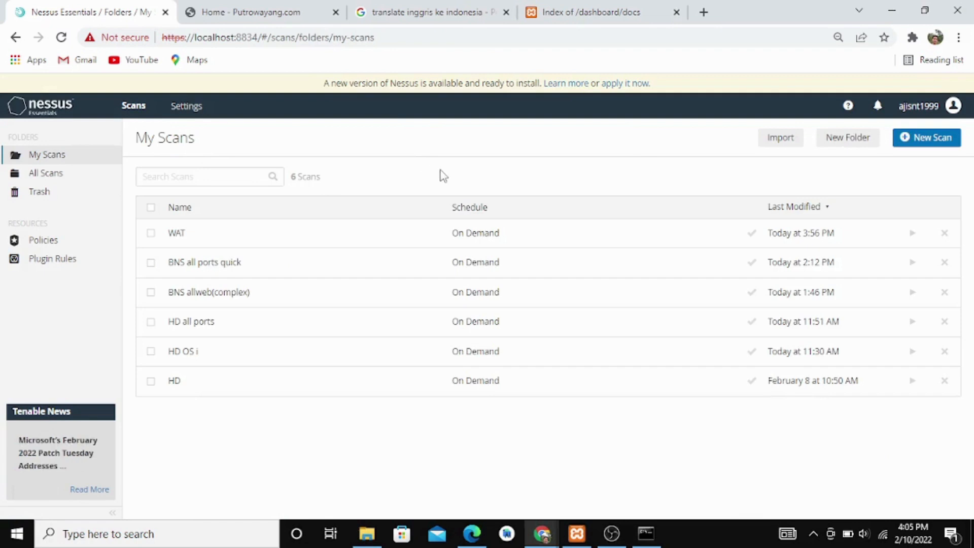
- Reopen the WAT scan results and look at the report generation options without generating a report
left_click(352, 237)
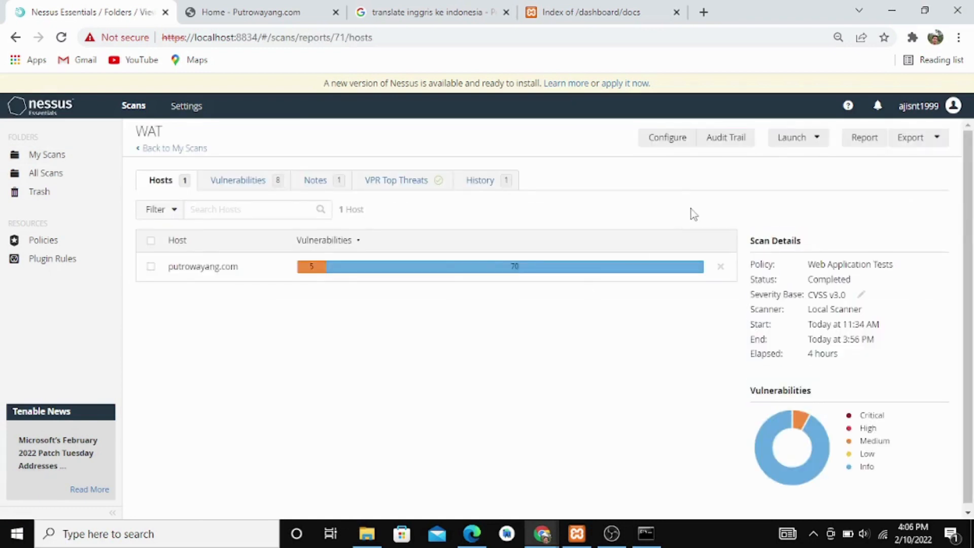
left_click(860, 141)
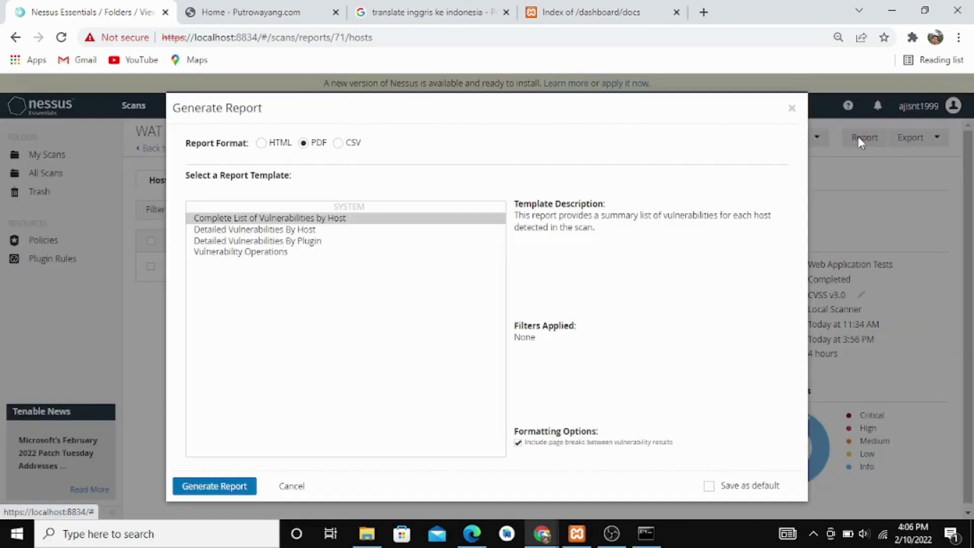
left_click(793, 108)
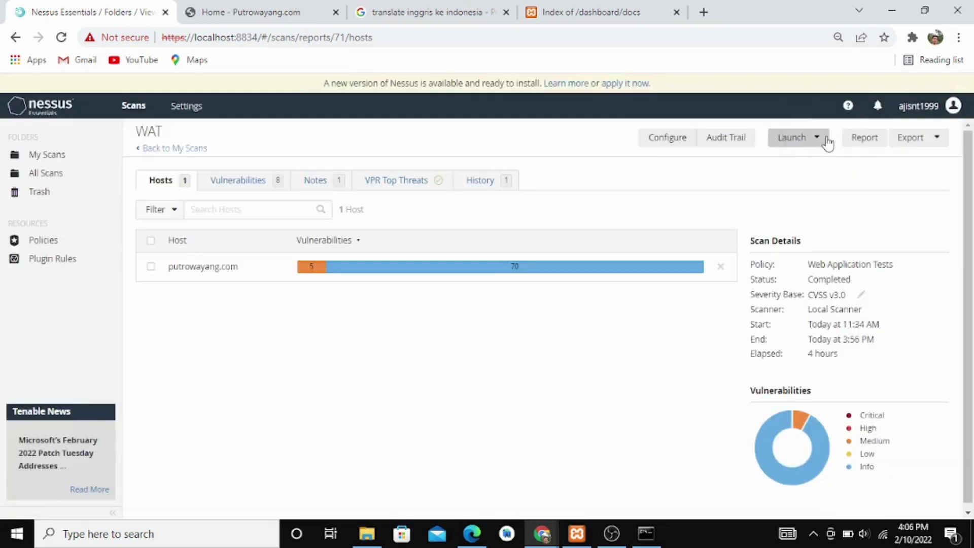
- Compare the HTML, PDF and CSV report formats, then generate the WAT report as PDF with the Complete List of Vulnerabilities by Host template
left_click(857, 143)
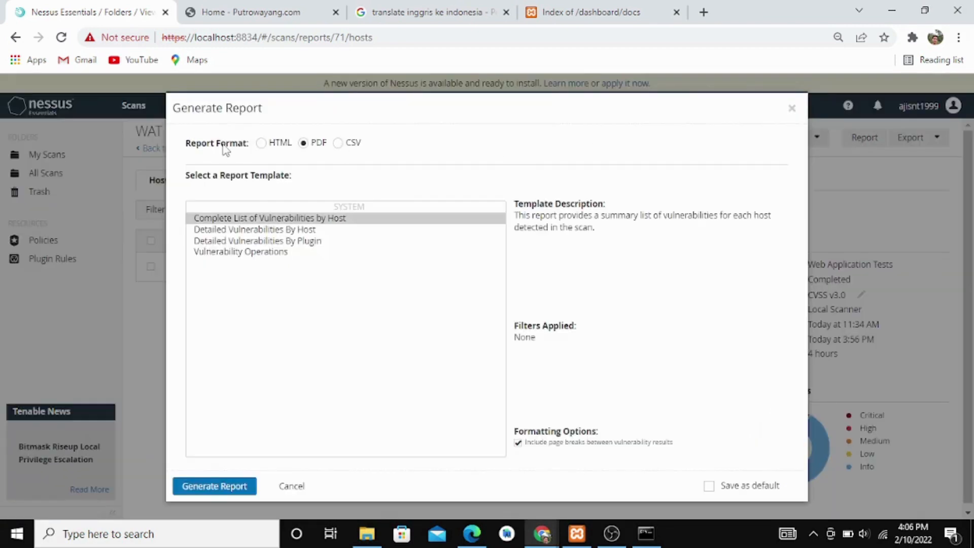
left_click(262, 146)
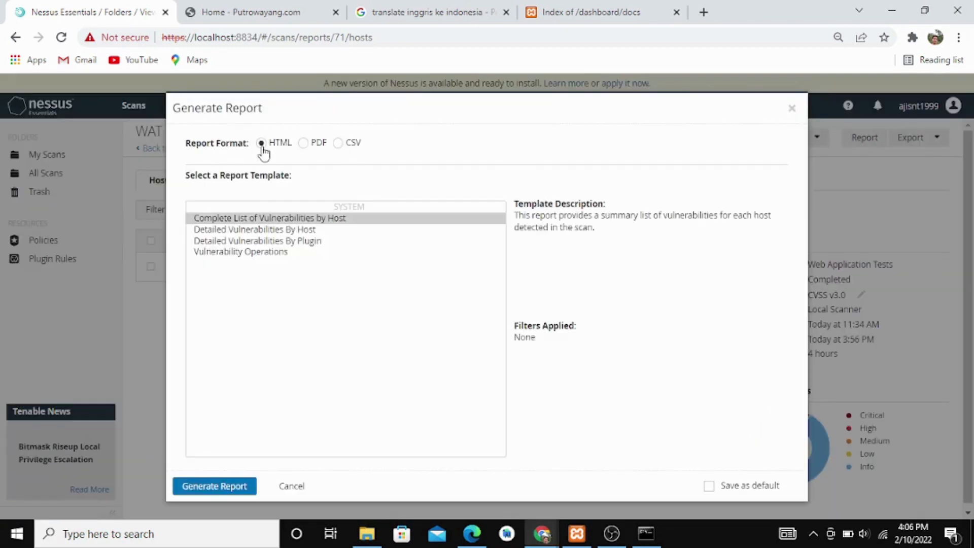
left_click(304, 144)
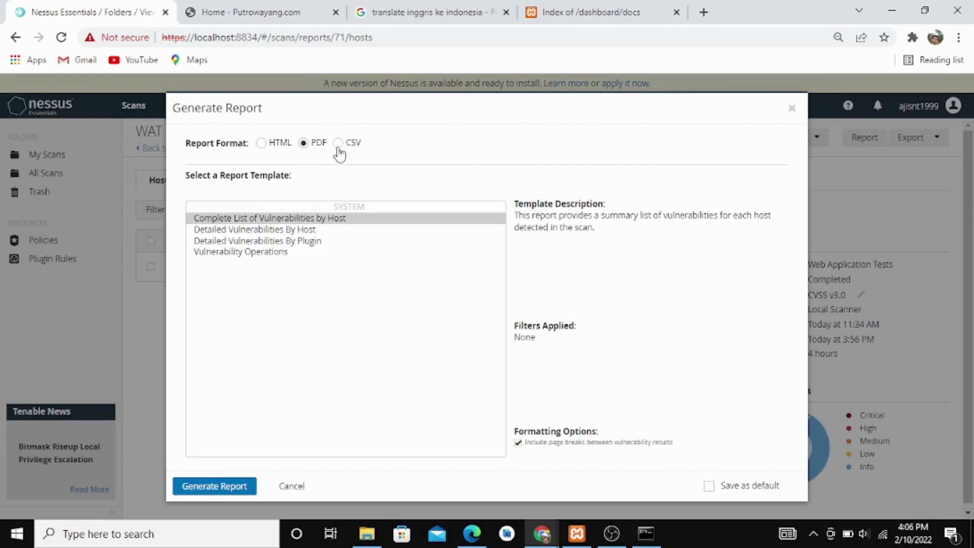
left_click(338, 144)
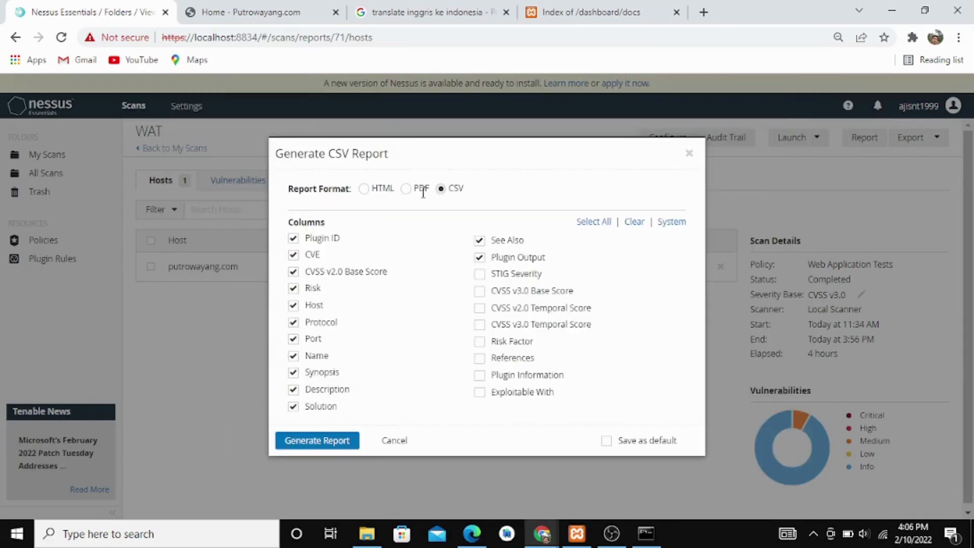
left_click(406, 191)
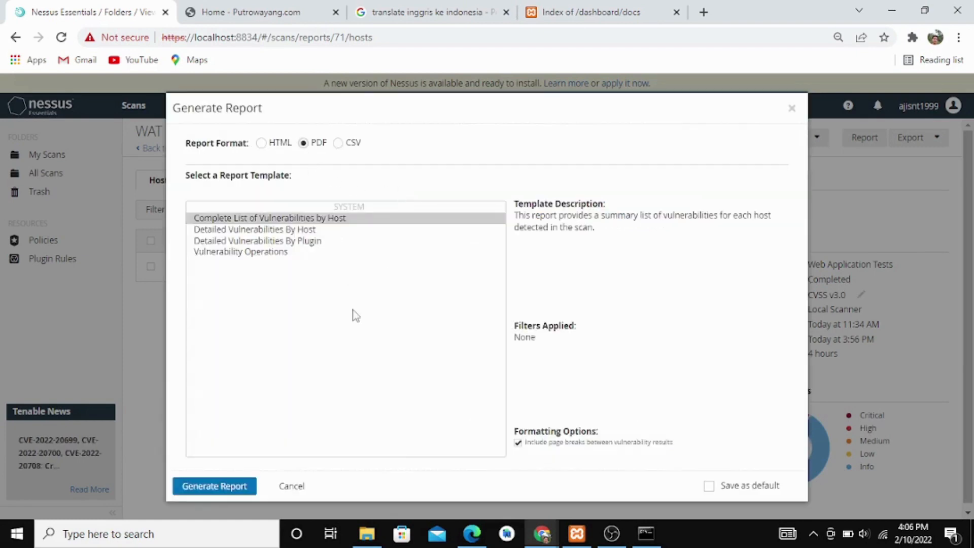
left_click(215, 487)
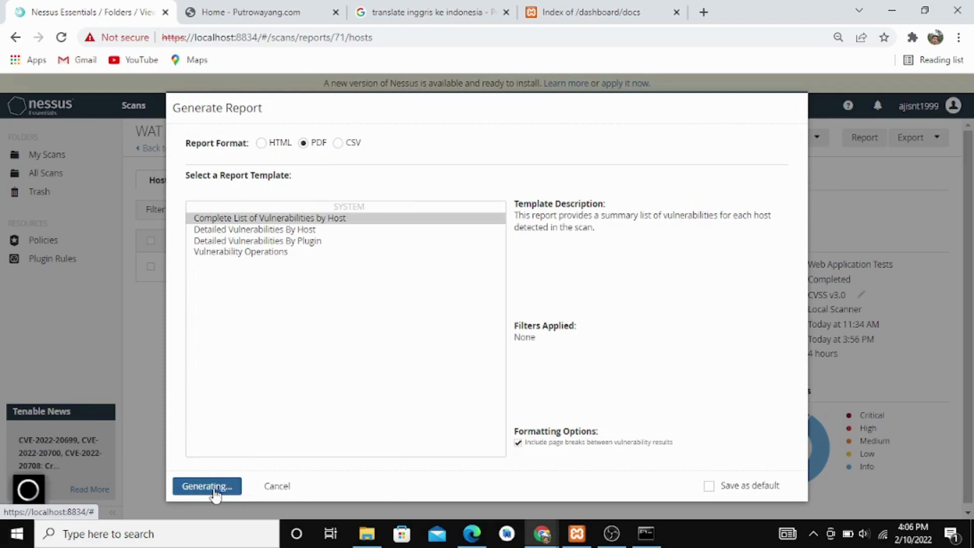
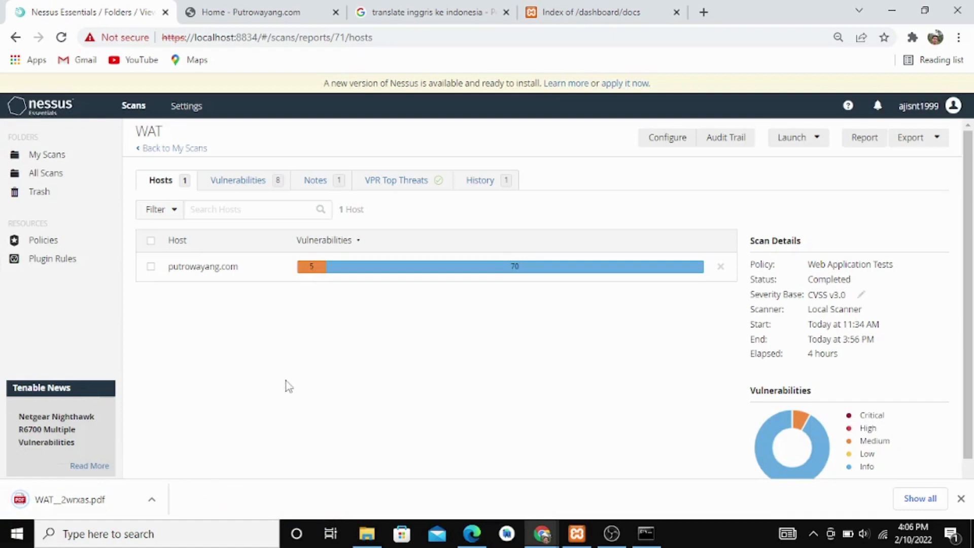
- Open the downloaded WAT__2wrxas.pdf report and read through it to the vulnerability table of putrowayang.com on page 4
left_click(152, 499)
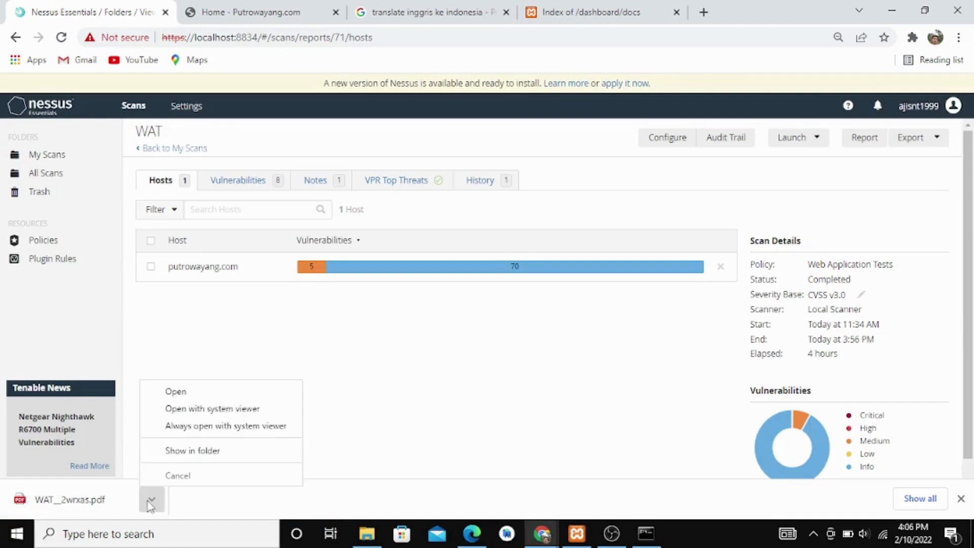
left_click(181, 395)
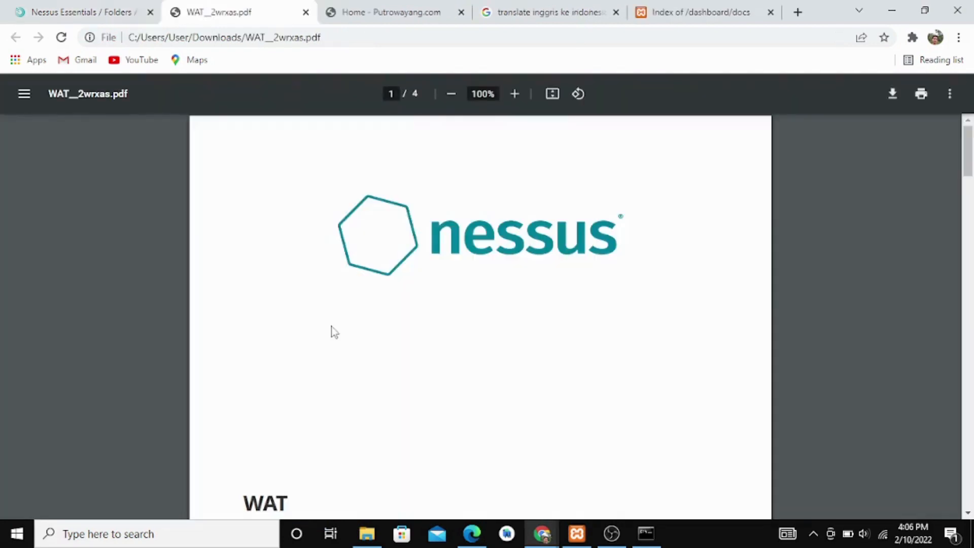
scroll(449, 323, "down", 6)
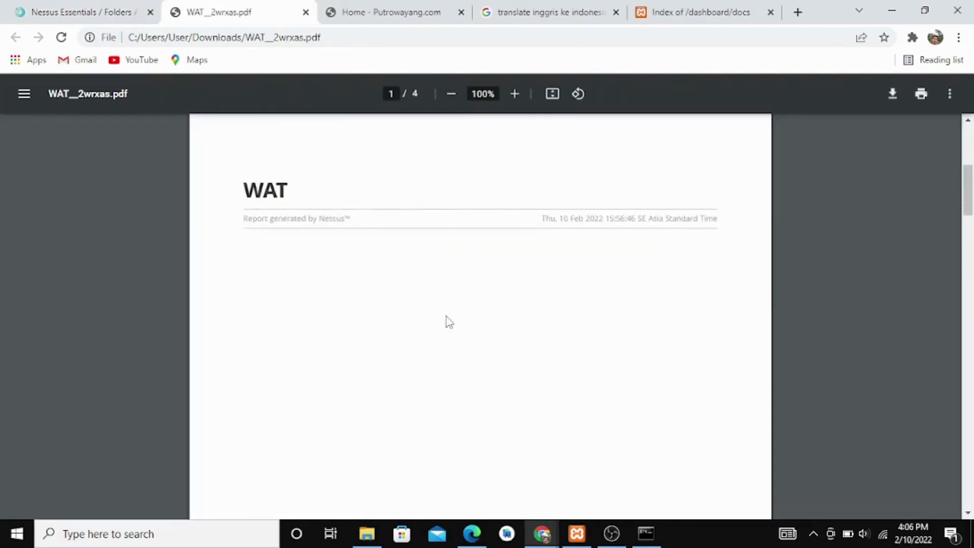
scroll(449, 322, "up", 5)
scroll(447, 321, "down", 3)
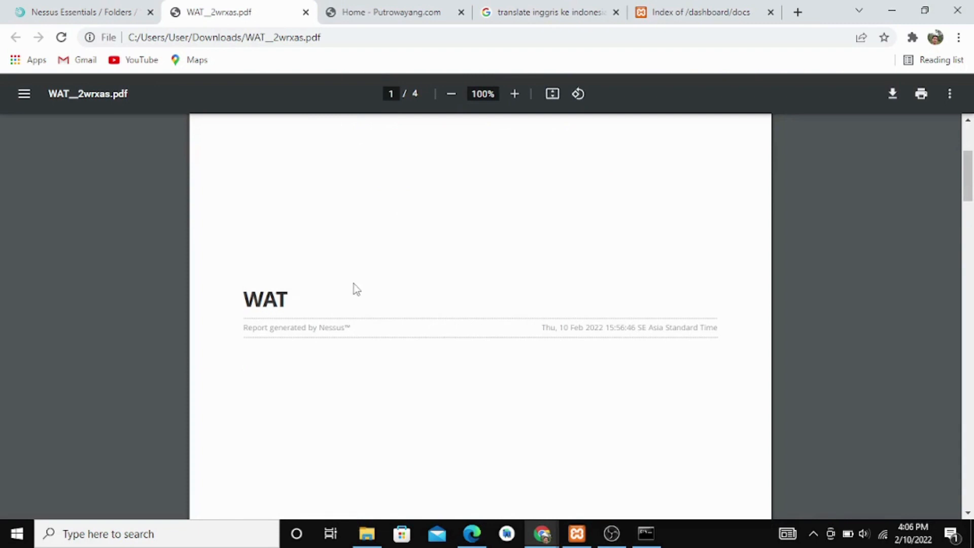
scroll(424, 315, "down", 3)
scroll(426, 316, "down", 8)
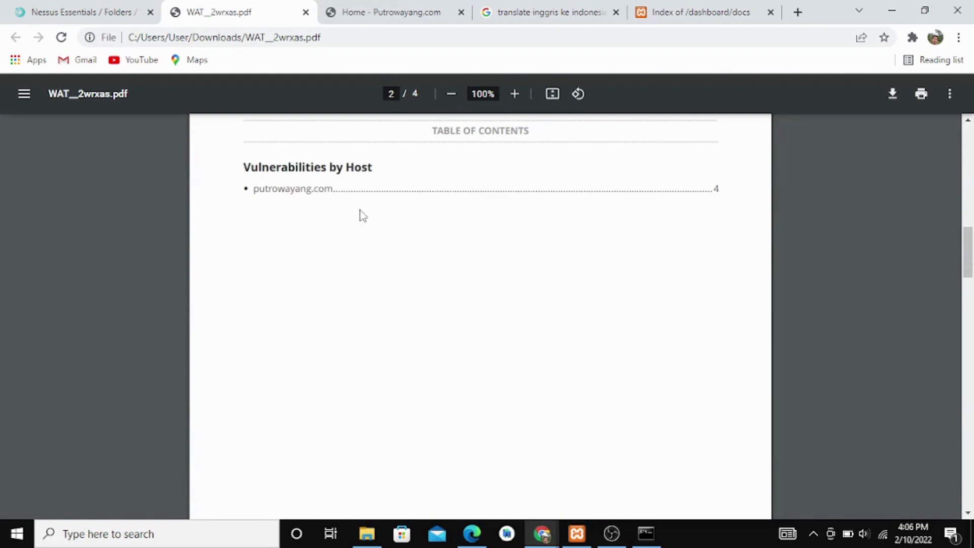
scroll(361, 216, "down", 5)
scroll(363, 215, "down", 10)
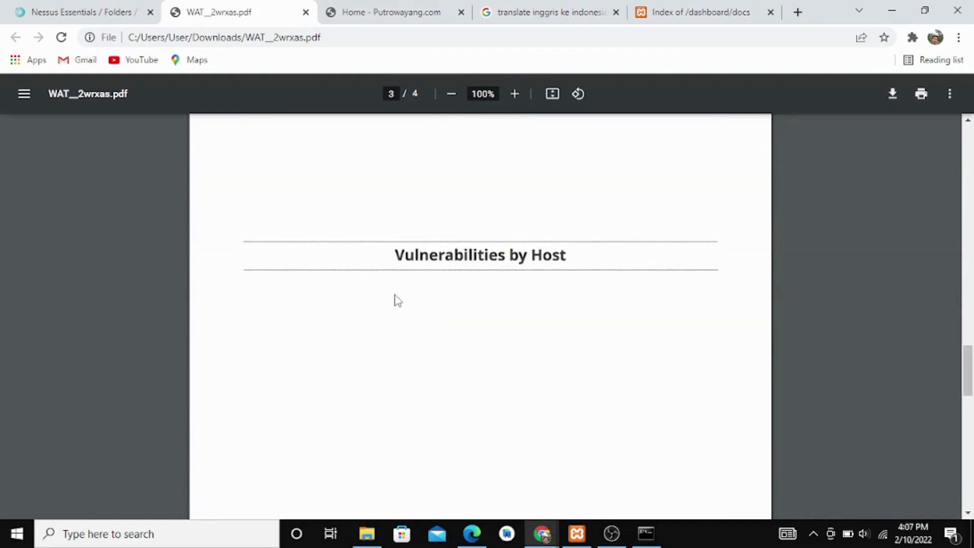
scroll(394, 297, "down", 8)
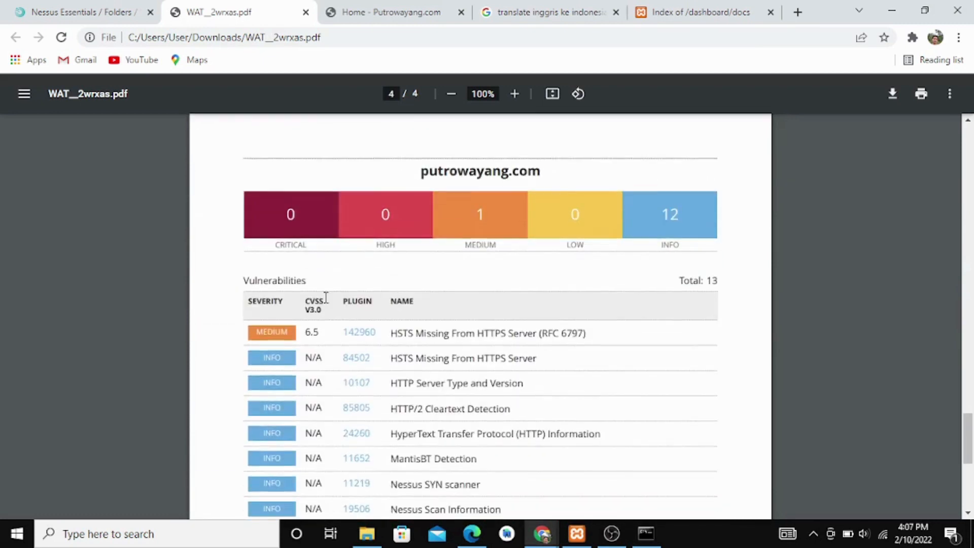
- Examine the severities, CVSS scores, plugin IDs and names in the report's vulnerability table for putrowayang.com on page 4
scroll(367, 312, "down", 3)
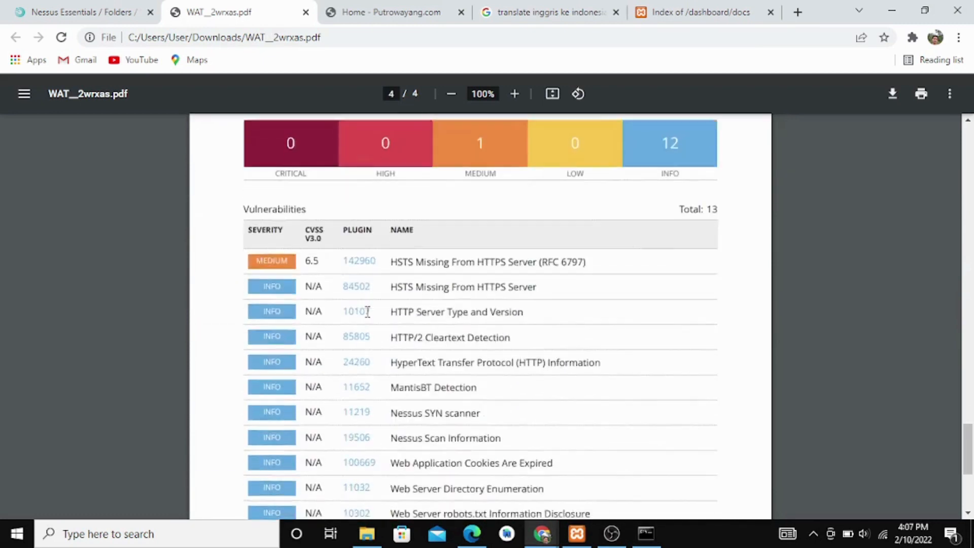
scroll(367, 312, "up", 2)
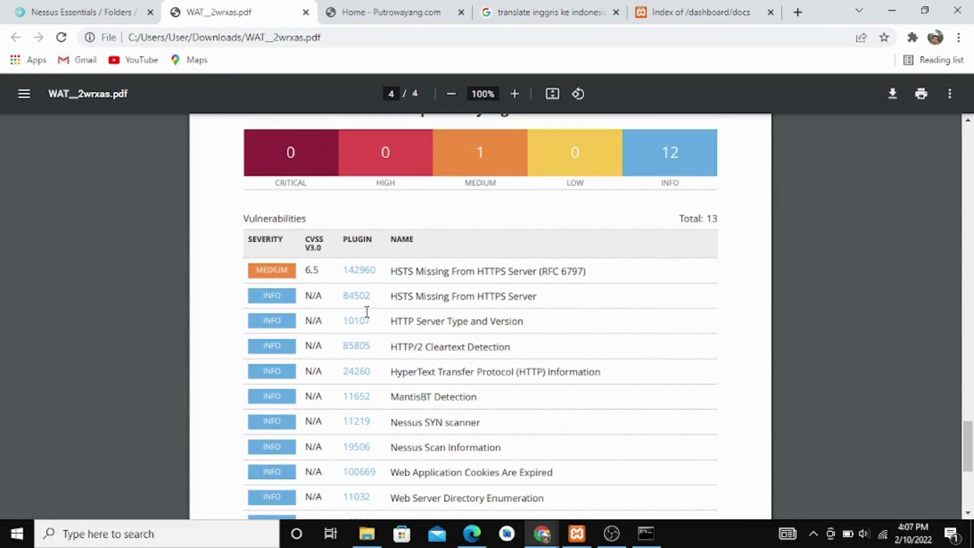
scroll(325, 342, "down", 1)
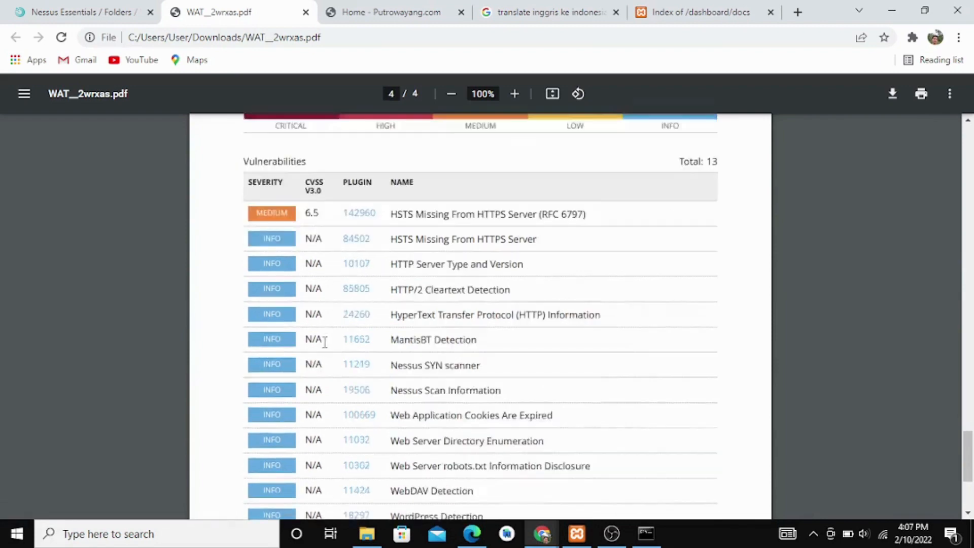
scroll(324, 342, "down", 5)
scroll(325, 342, "up", 5)
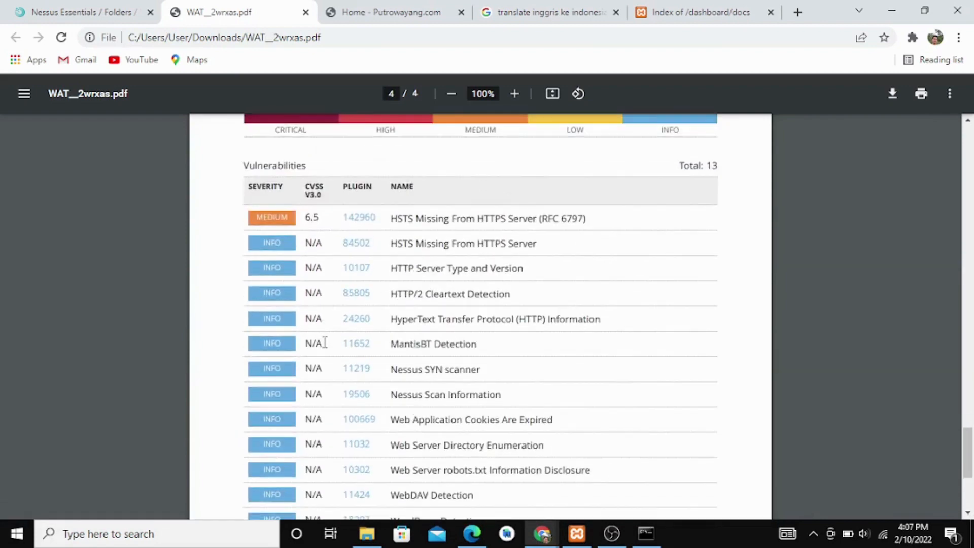
scroll(324, 343, "up", 1)
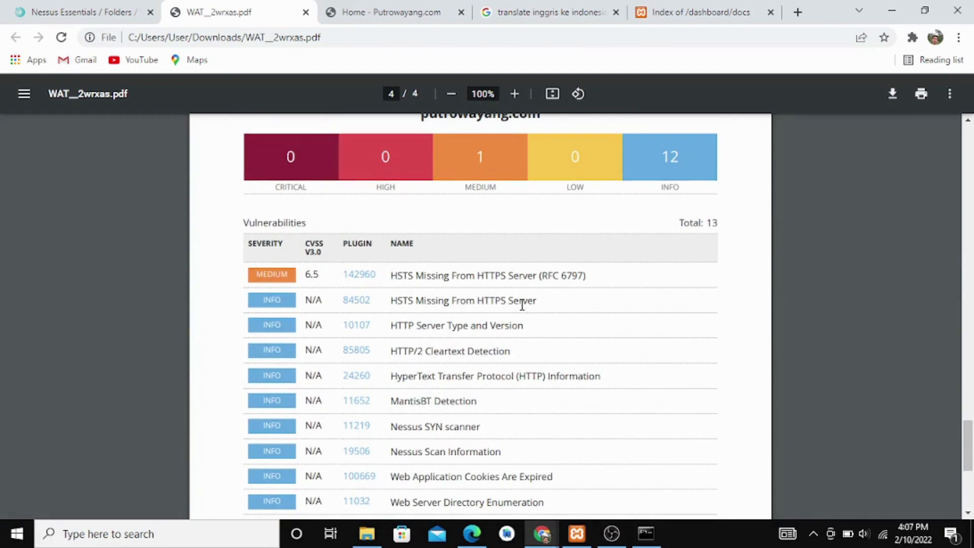
scroll(522, 304, "down", 1)
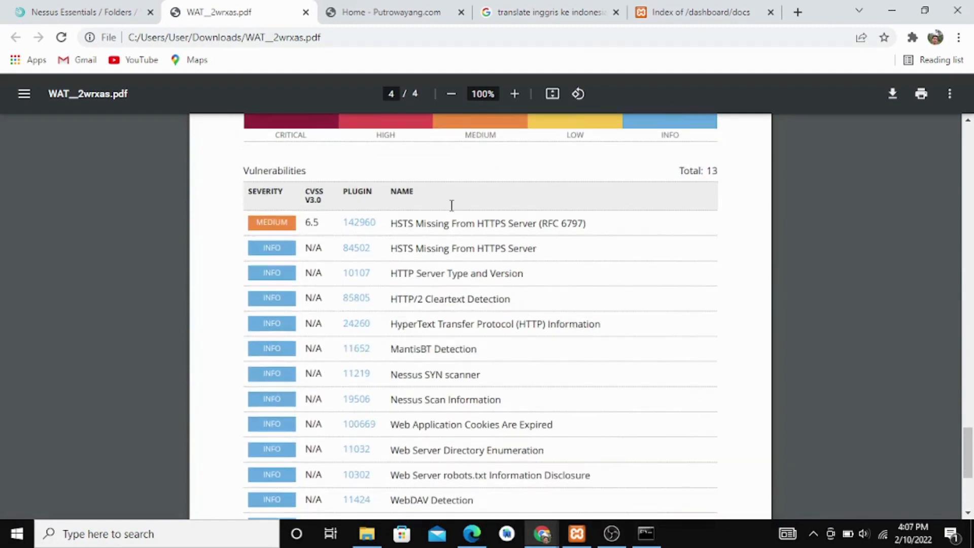
- Switch back to the WAT scan in Nessus and review the HSTS Missing From HTTPS Server (RFC 6797) finding under putrowayang.com's HTTP issues
left_click(108, 8)
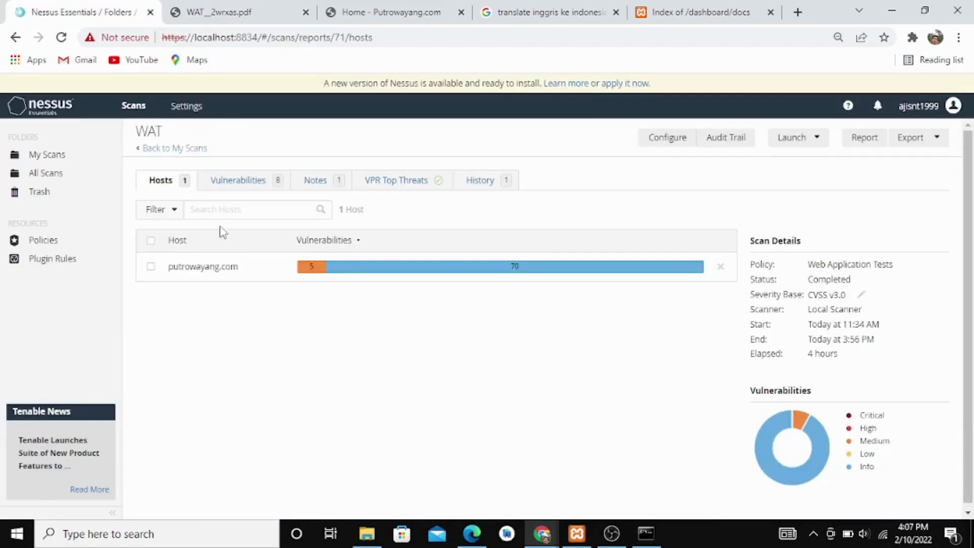
left_click(235, 271)
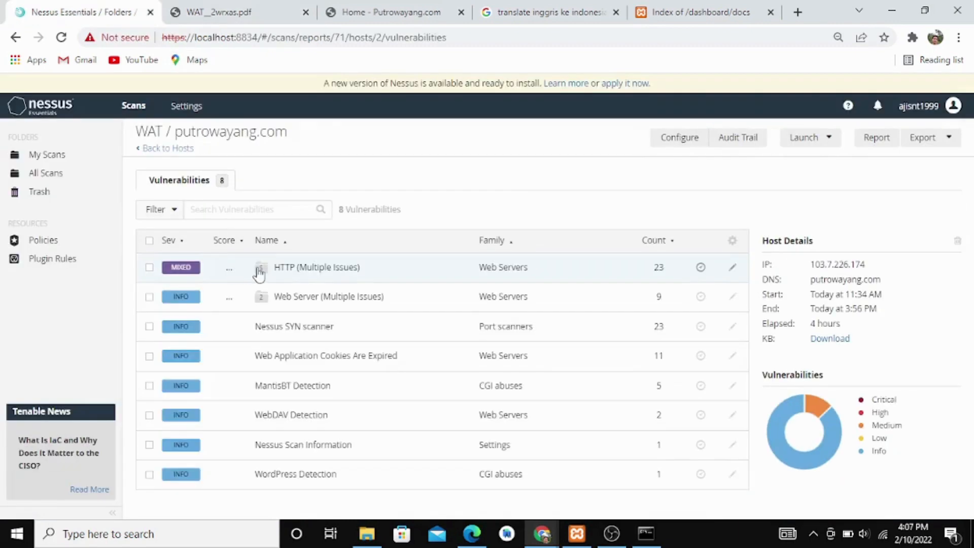
left_click(258, 273)
left_click(278, 274)
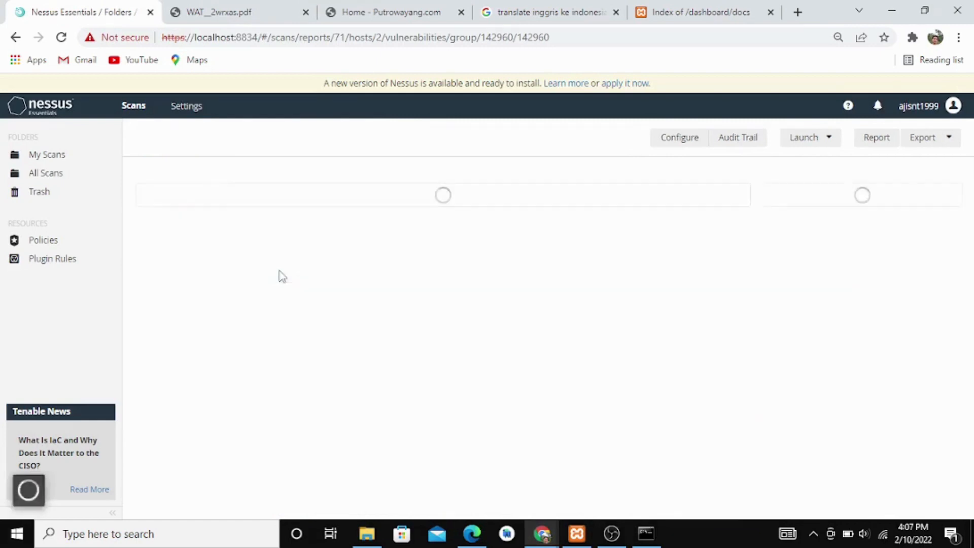
left_click(376, 304)
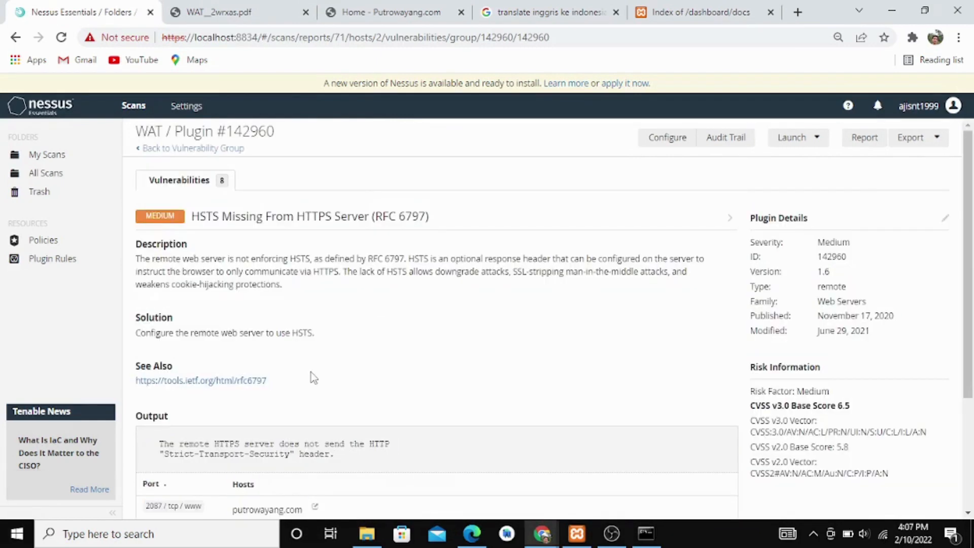
scroll(312, 375, "down", 2)
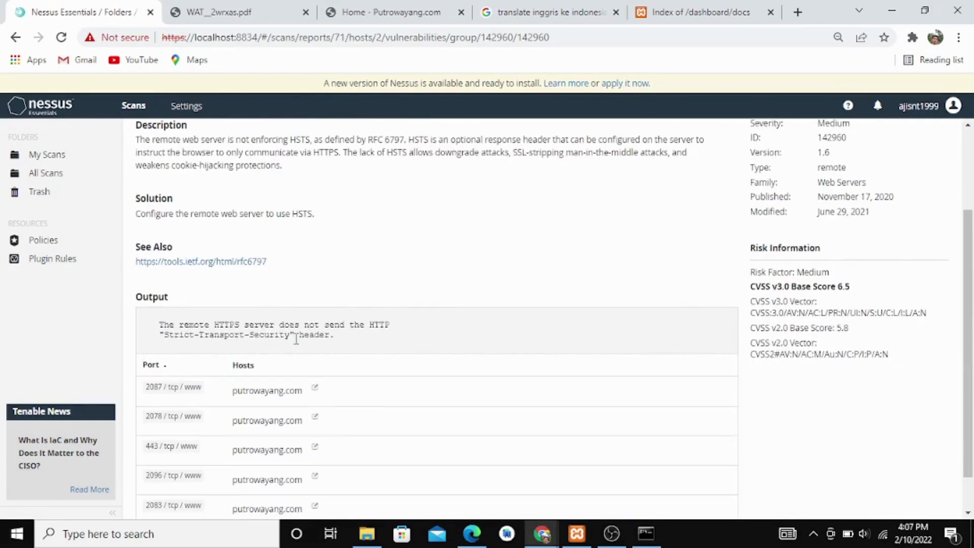
scroll(460, 304, "up", 2)
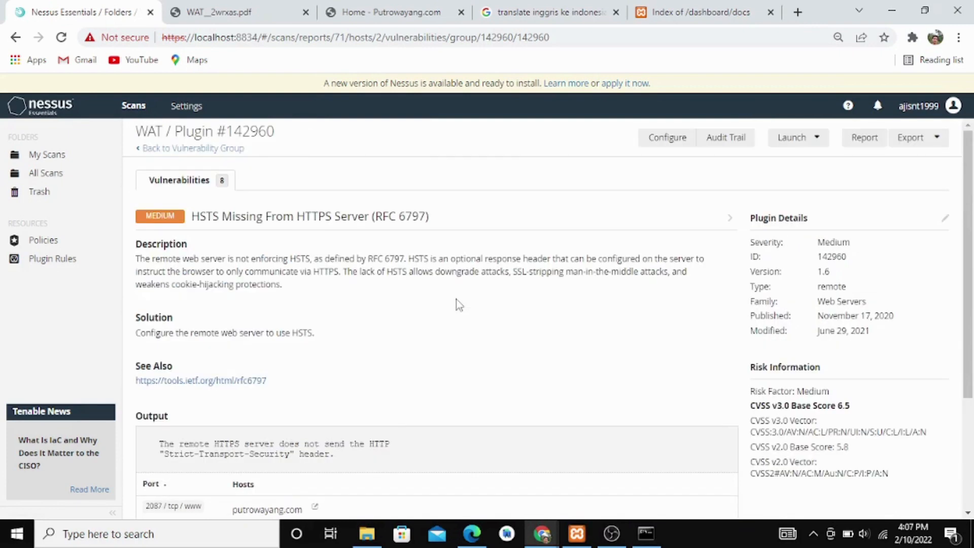
- Leave the HSTS finding for the WAT host list and reopen the vulnerabilities of putrowayang.com
left_click(226, 151)
left_click(212, 152)
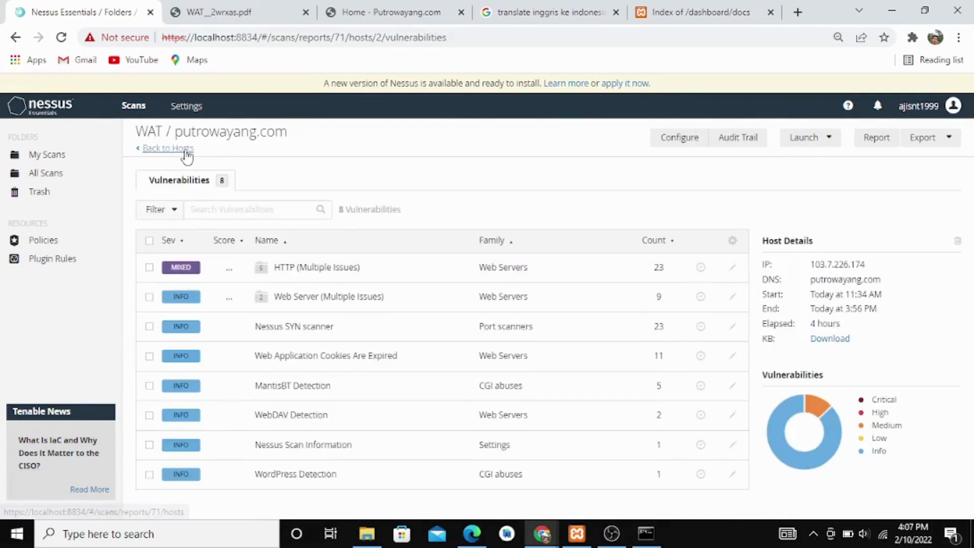
left_click(184, 149)
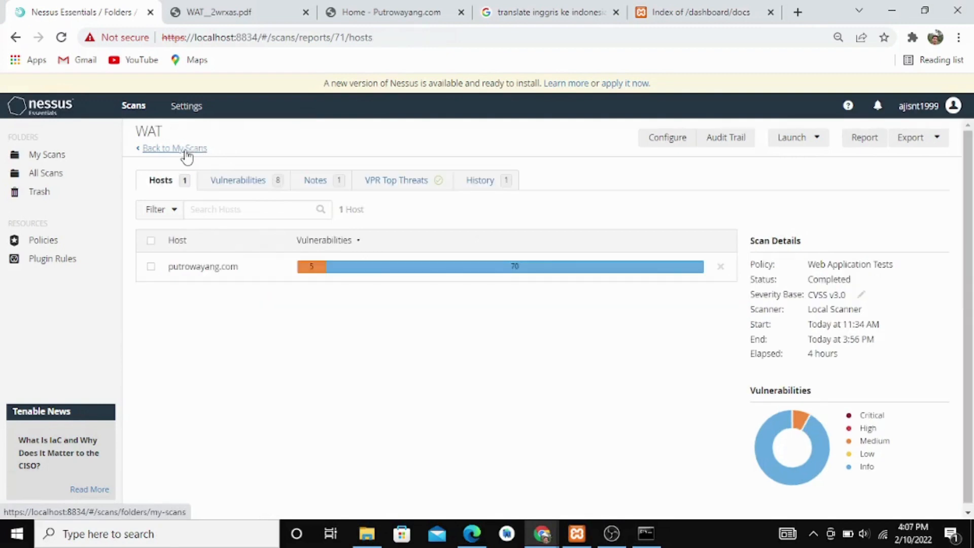
left_click(263, 267)
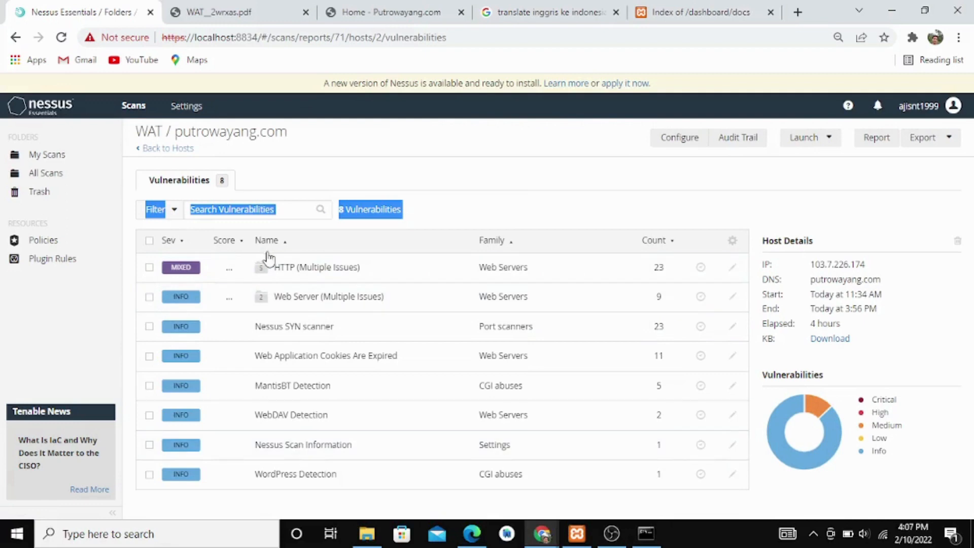
left_click(447, 189)
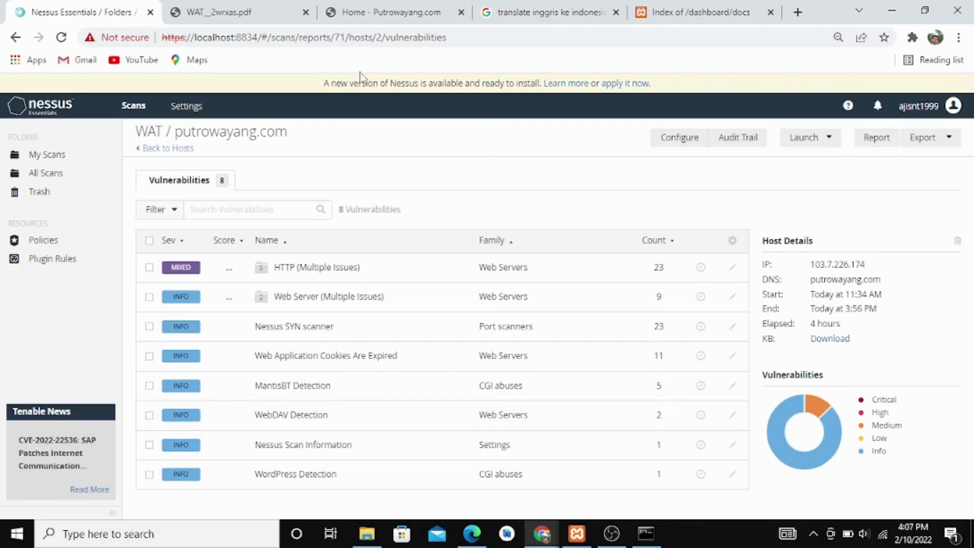
- Return to the WAT__2wrxas.pdf report, check the vulnerability table to its end and go back to the cover page
left_click(248, 14)
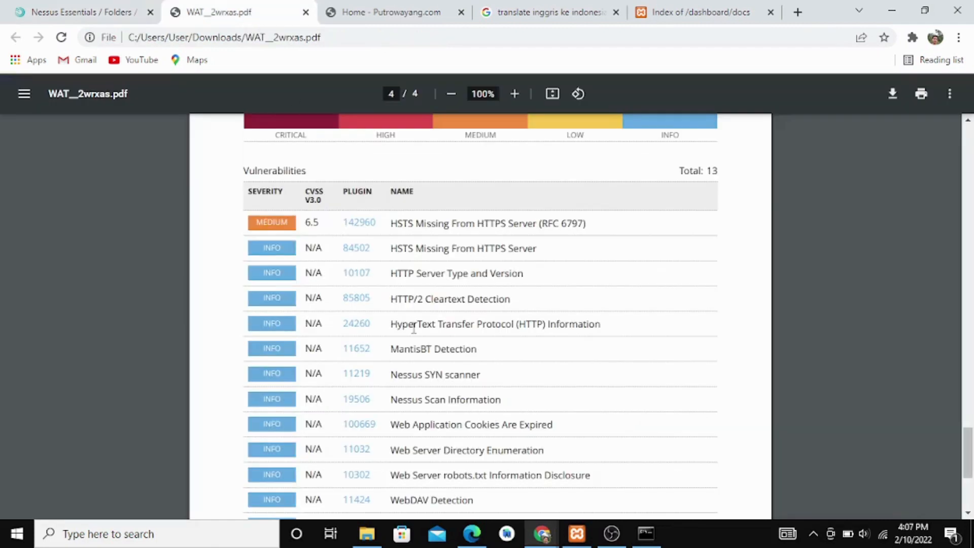
scroll(413, 327, "down", 2)
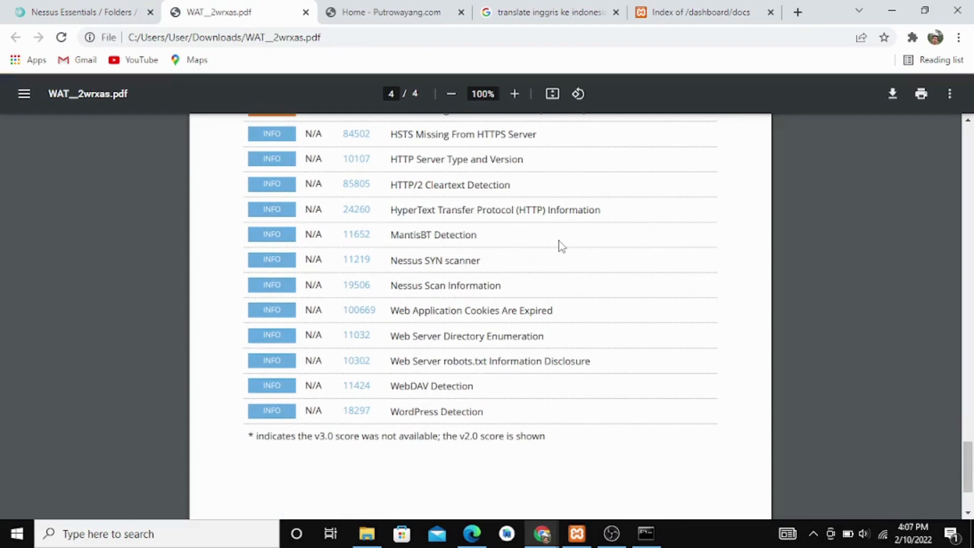
scroll(562, 246, "up", 2)
scroll(483, 222, "up", 20)
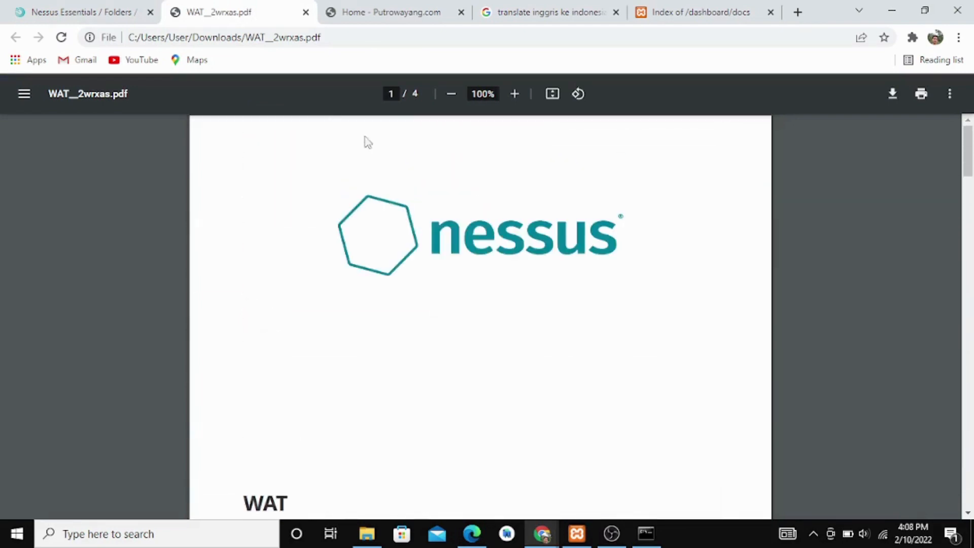
- Go back to the WAT host list in Nessus and view the whole scan's report options without generating a report
left_click(123, 16)
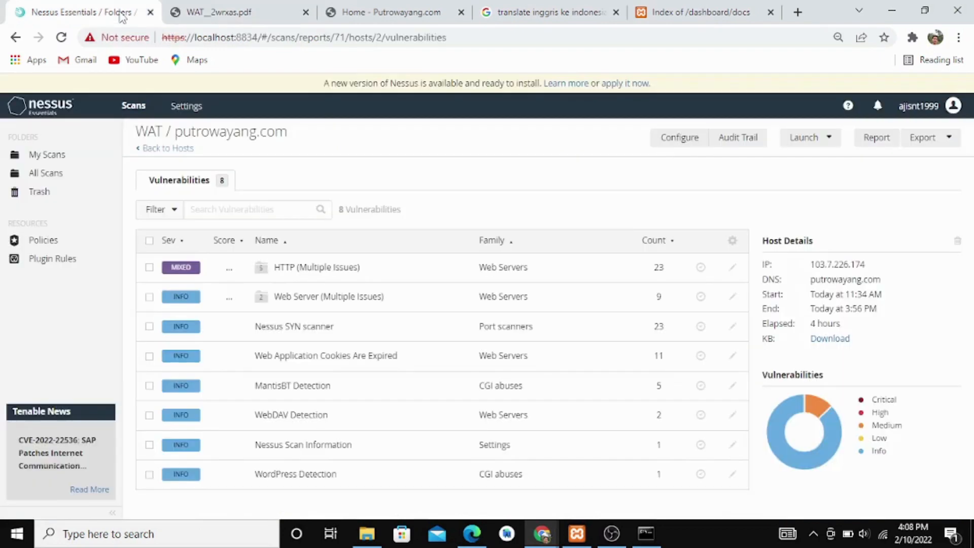
left_click(183, 152)
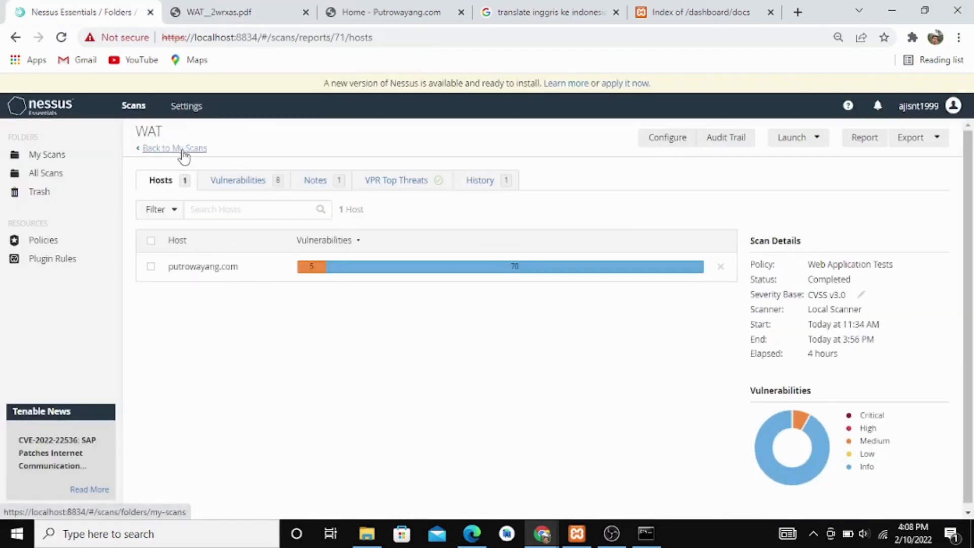
left_click(867, 139)
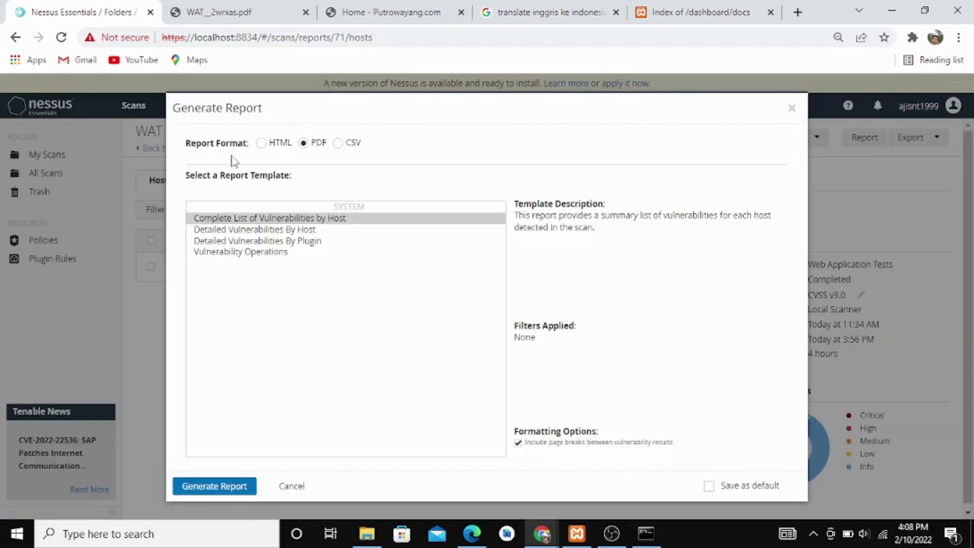
left_click(792, 108)
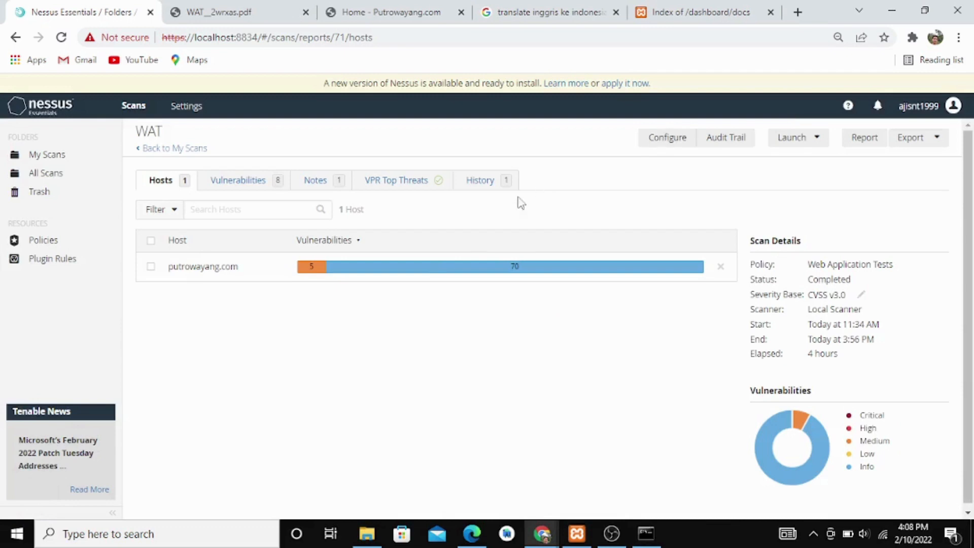
- Open the HTTP (Multiple Issues) group of putrowayang.com and view its report options without generating a report
left_click(432, 276)
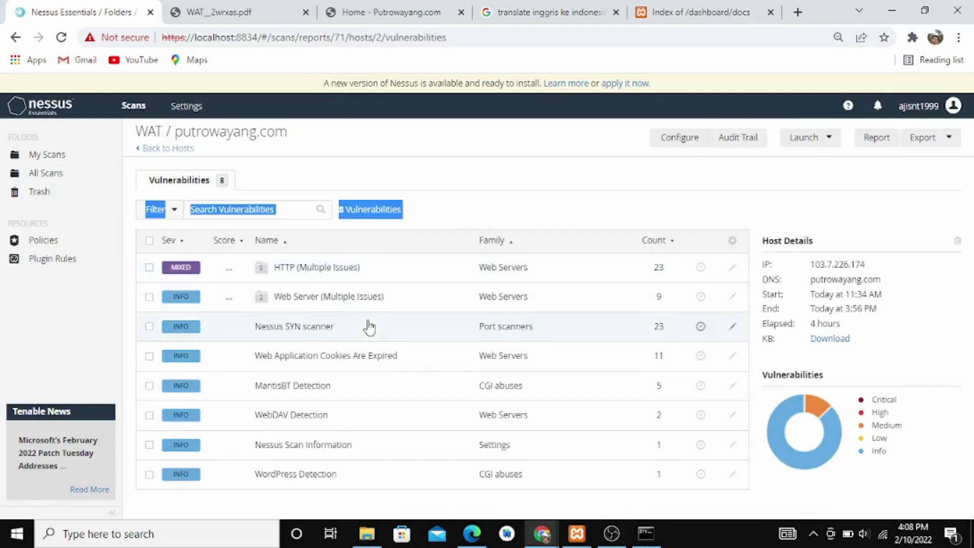
left_click(378, 275)
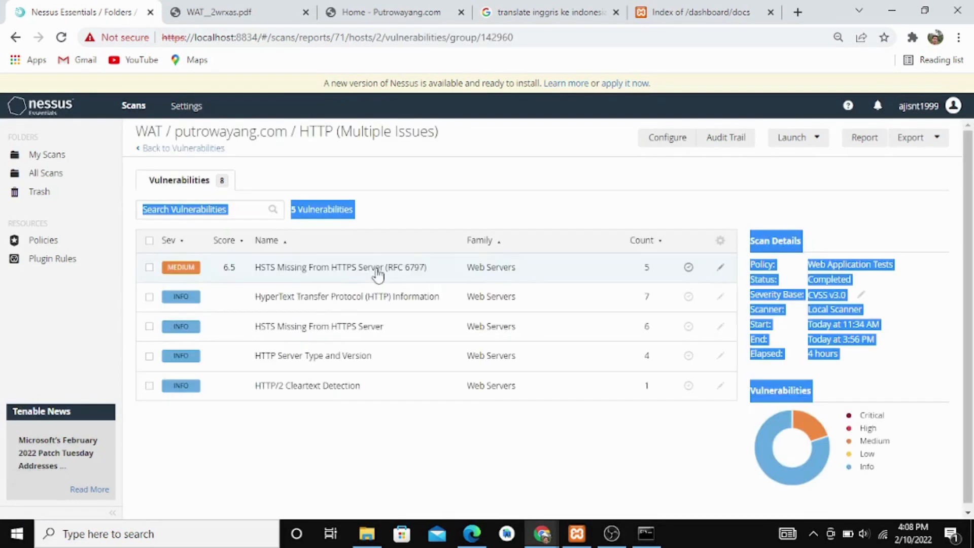
left_click(784, 180)
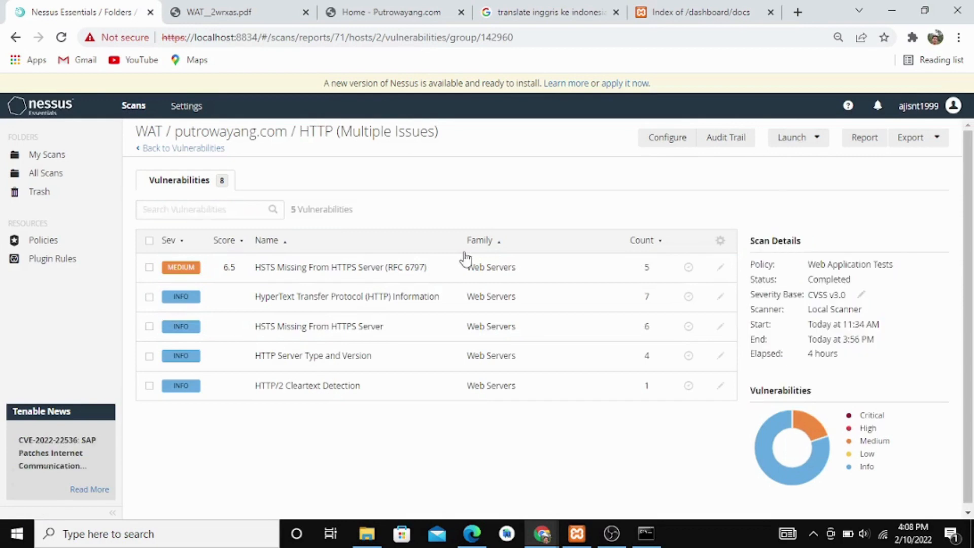
left_click(879, 142)
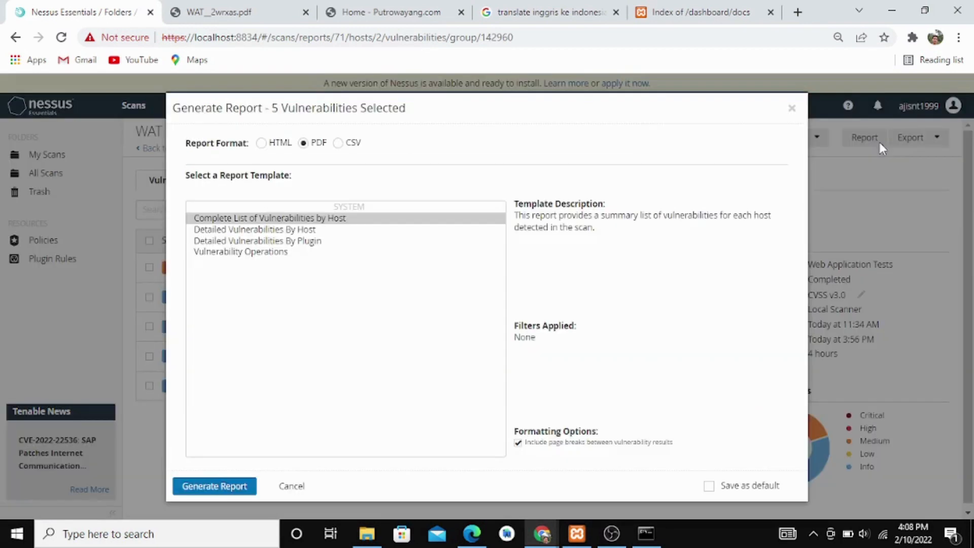
left_click(792, 109)
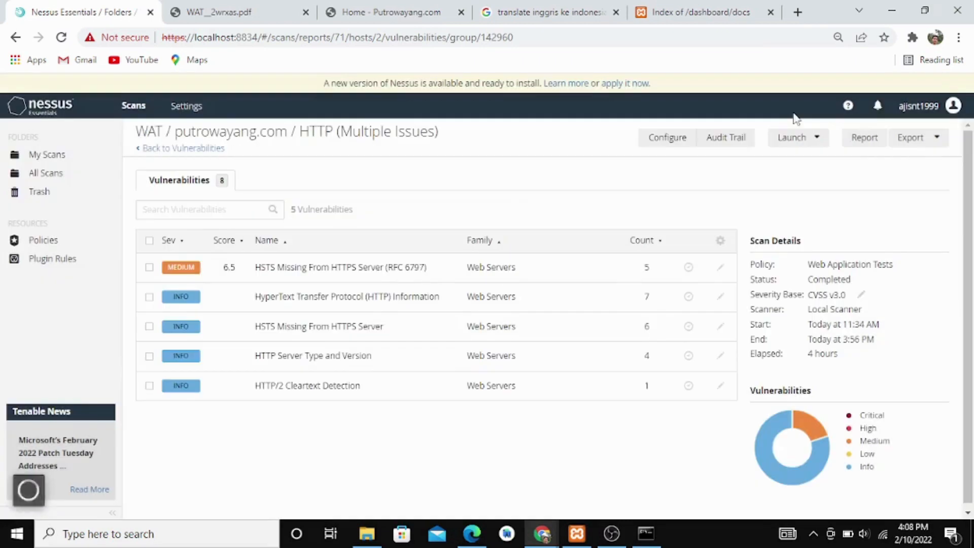
- Review the HSTS Missing From HTTPS Server (RFC 6797) finding and generate its PDF report with the Complete List of Vulnerabilities by Host template
left_click(433, 270)
key("ctrl+a")
left_click(646, 194)
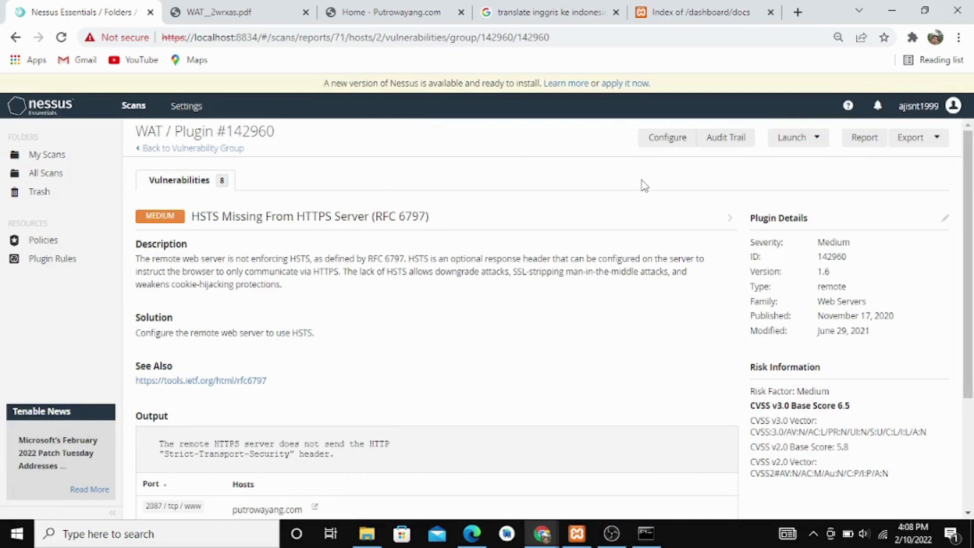
scroll(641, 181, "down", 1)
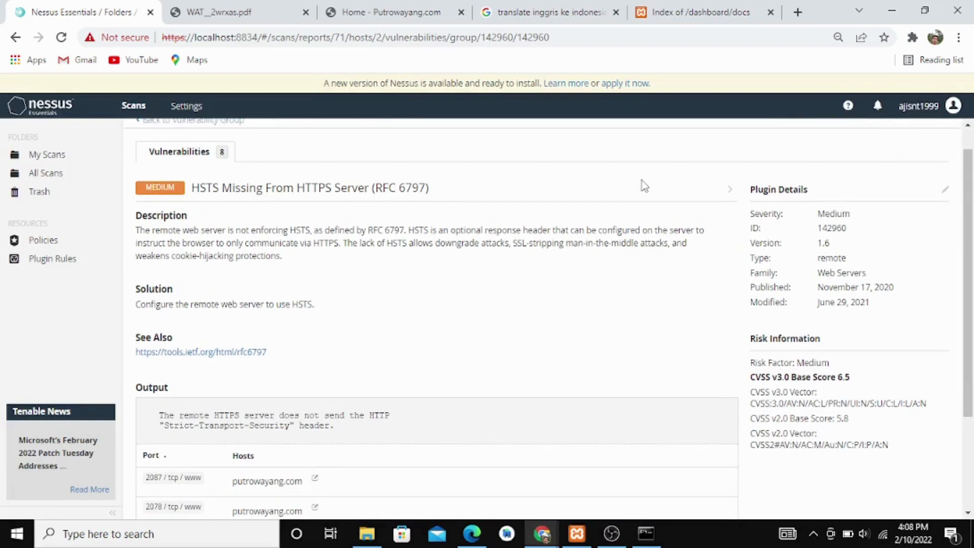
scroll(640, 157, "up", 1)
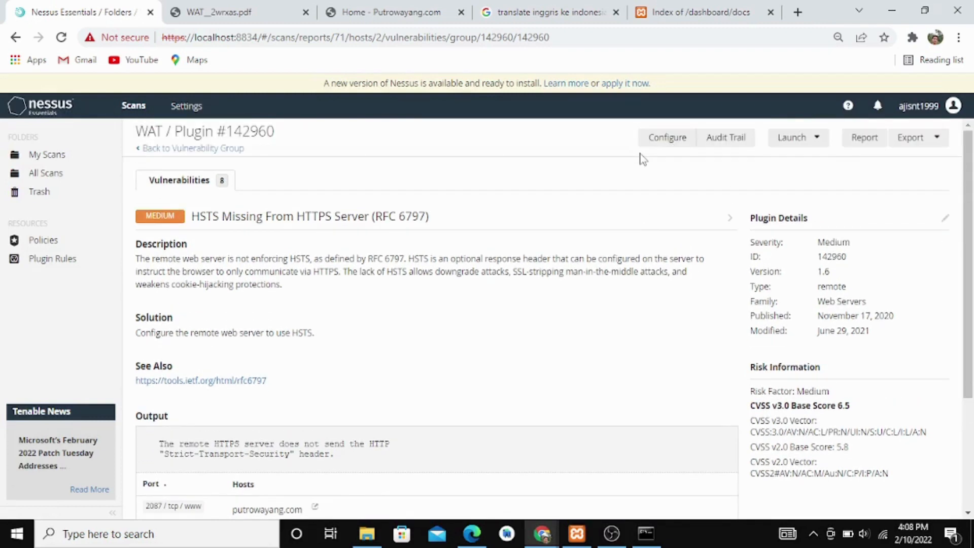
scroll(298, 289, "down", 2)
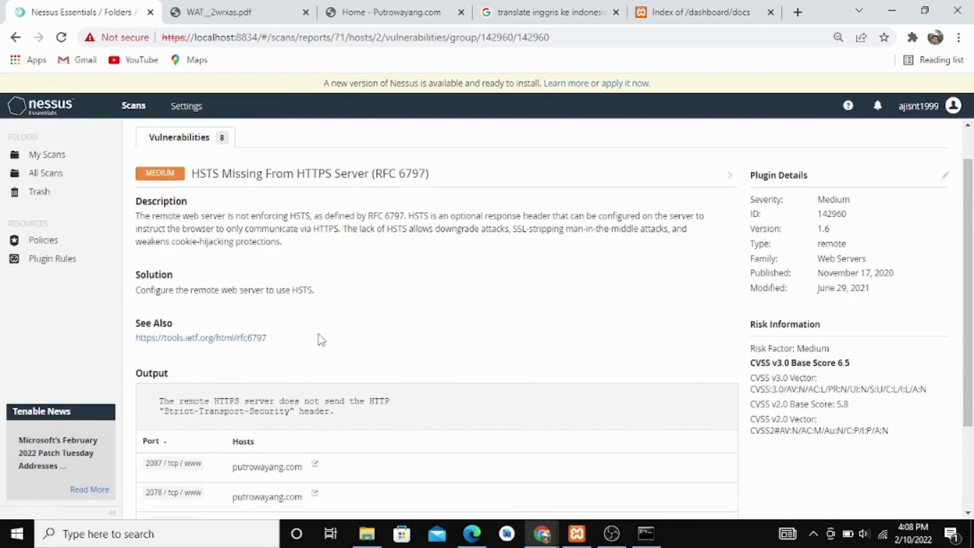
scroll(320, 339, "down", 3)
scroll(563, 248, "up", 4)
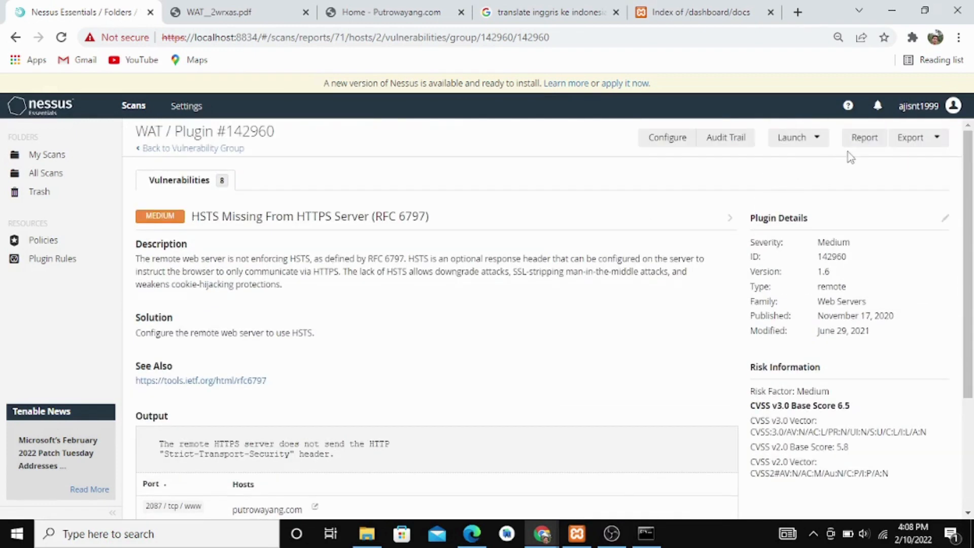
left_click(866, 144)
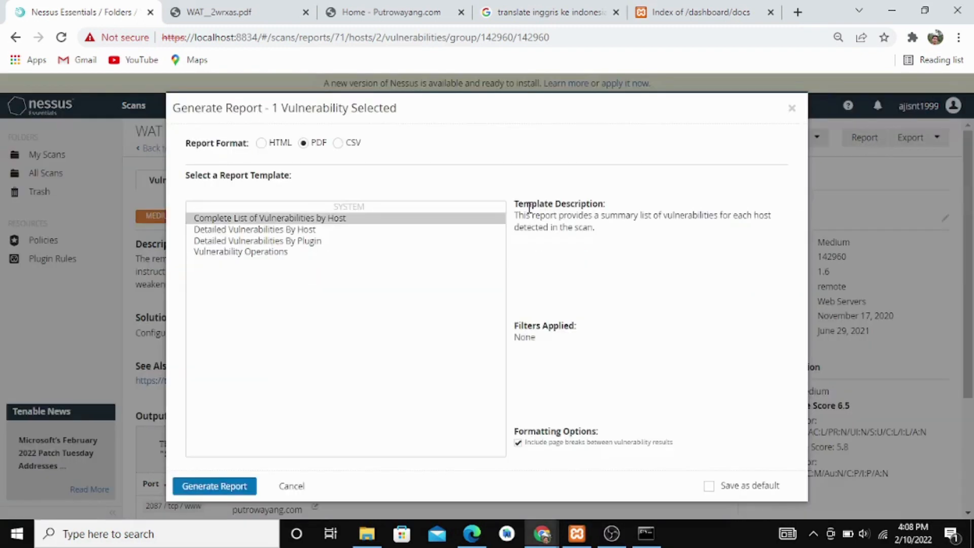
left_click(234, 488)
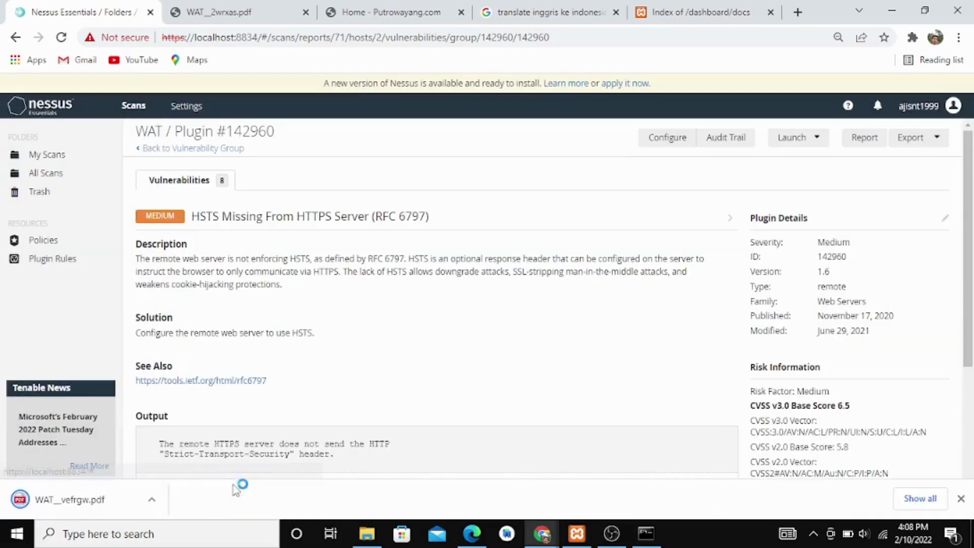
- Open the downloaded WAT__vefrgw.pdf report and examine the severity summary and vulnerability table for putrowayang.com on its last page
left_click(163, 498)
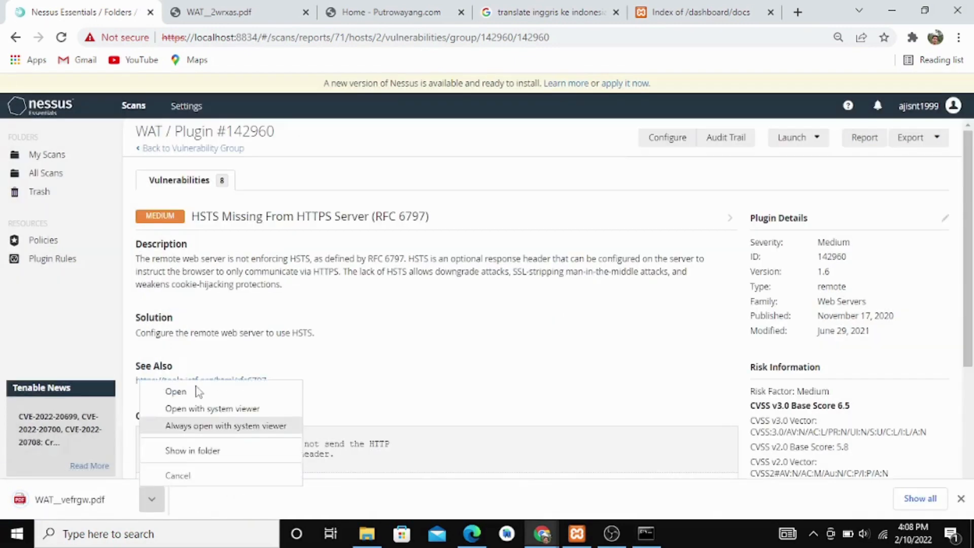
left_click(178, 393)
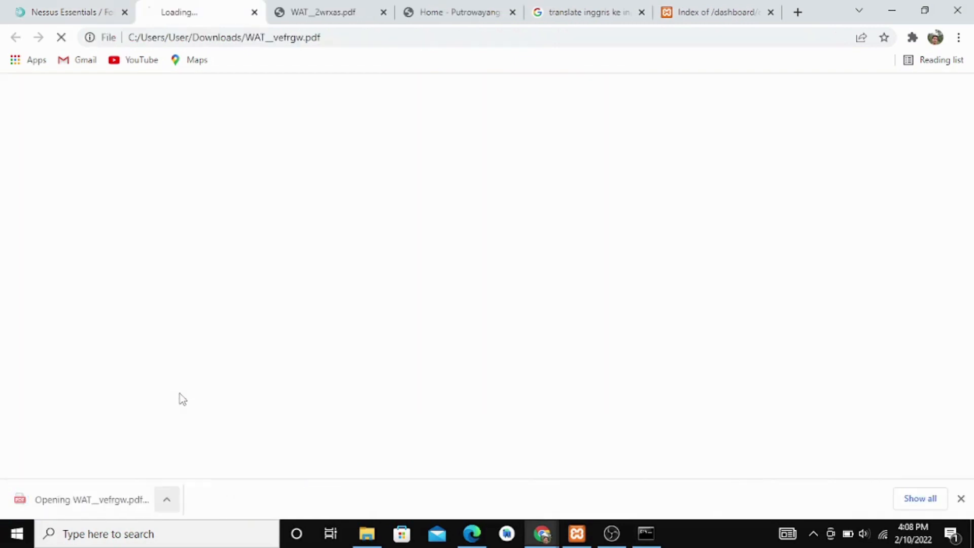
scroll(425, 361, "down", 15)
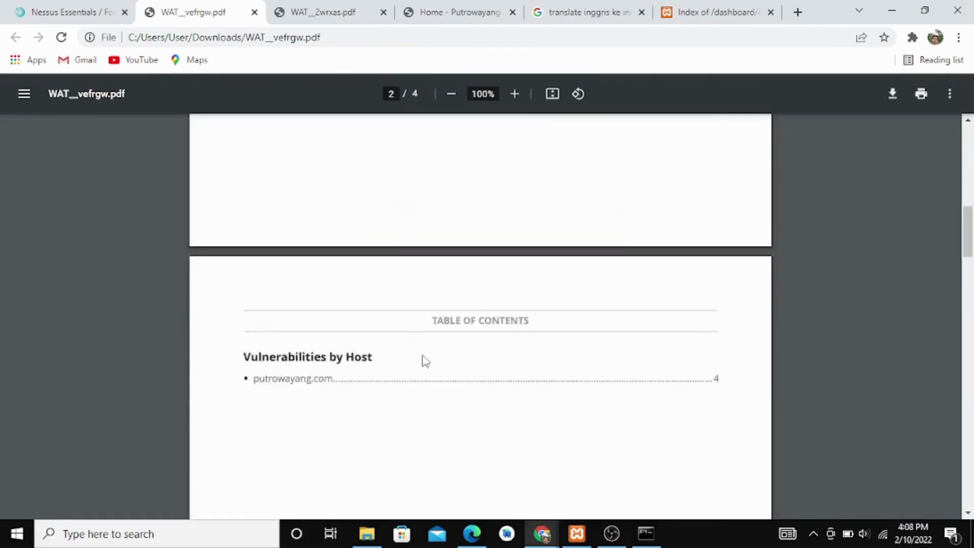
scroll(425, 361, "down", 15)
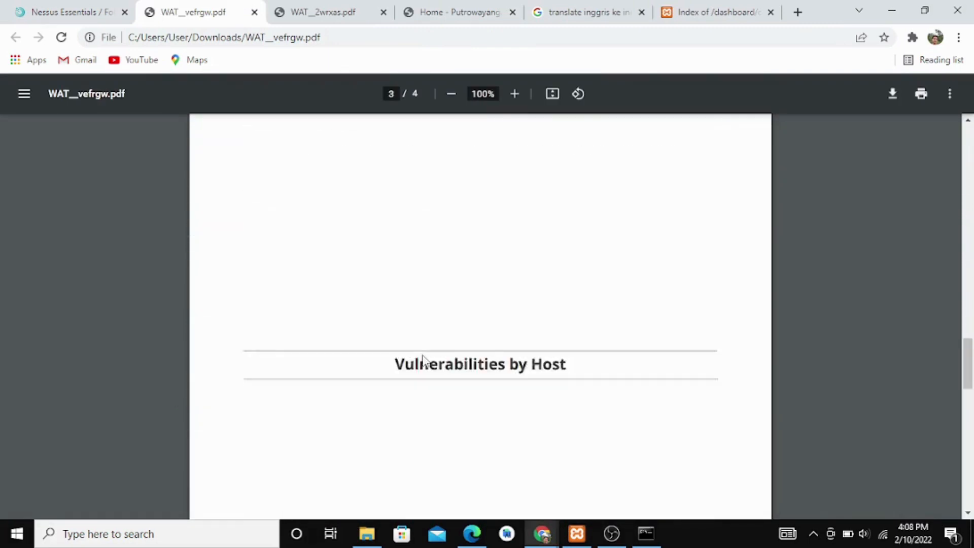
scroll(426, 361, "down", 10)
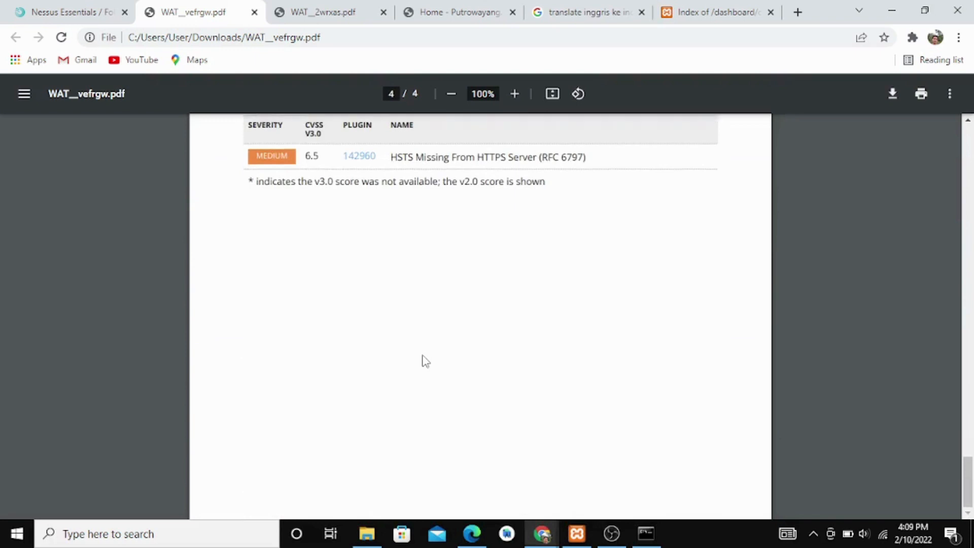
scroll(425, 362, "up", 9)
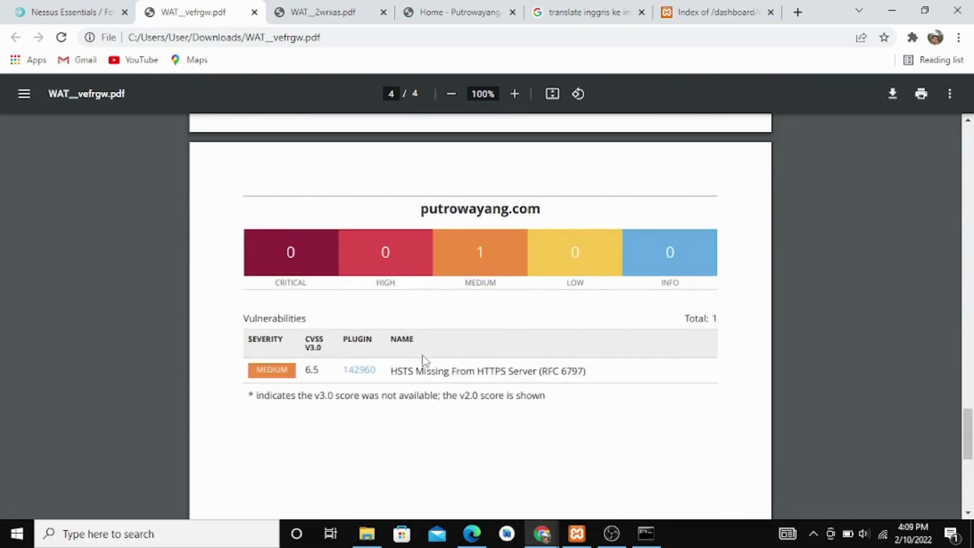
scroll(425, 361, "down", 2)
scroll(425, 361, "up", 1)
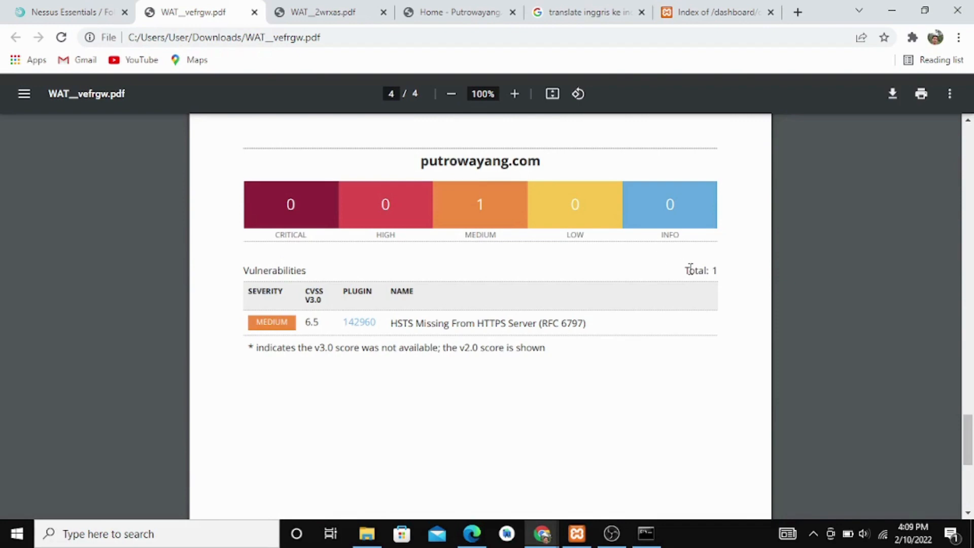
scroll(690, 256, "down", 1)
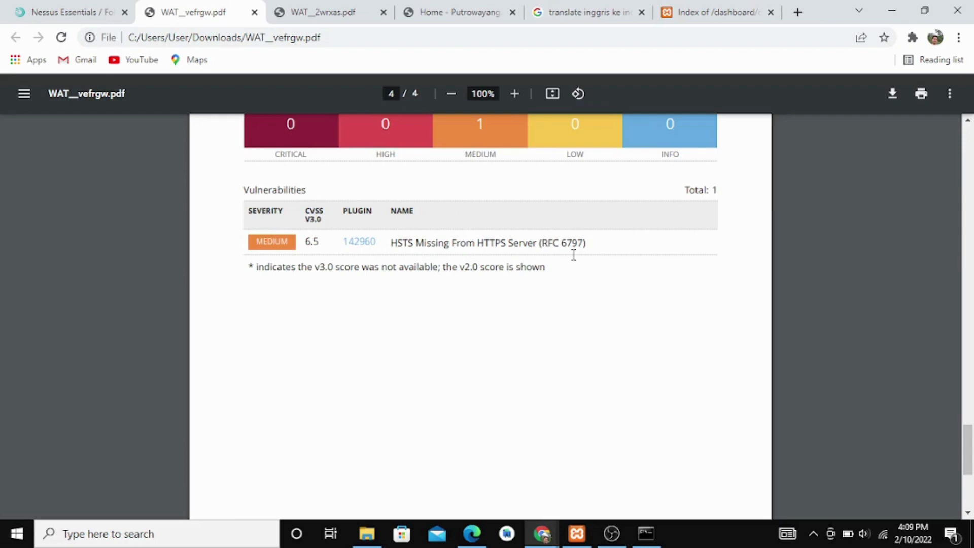
scroll(573, 255, "up", 5)
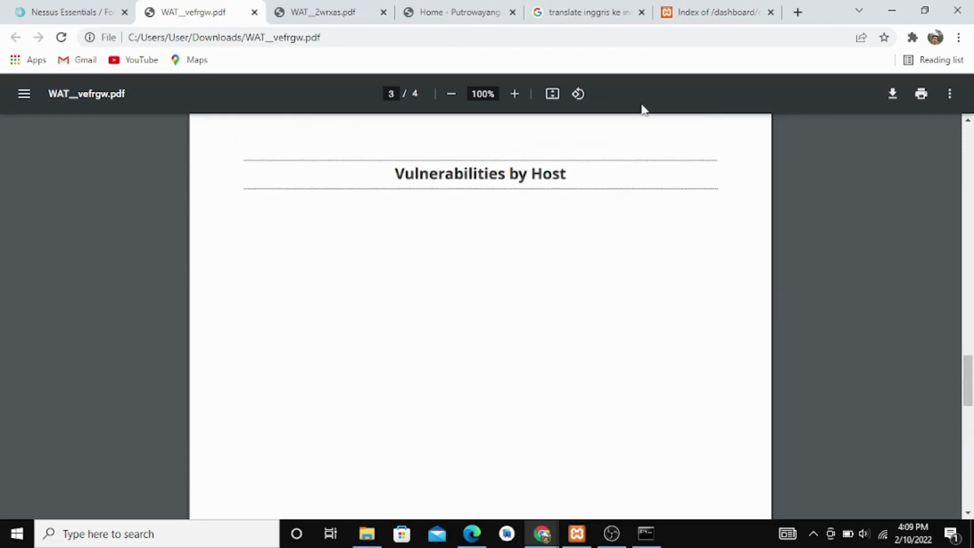
- Close both PDF reports and go back from the HSTS finding to the My Scans list in Nessus
left_click(255, 12)
left_click(253, 13)
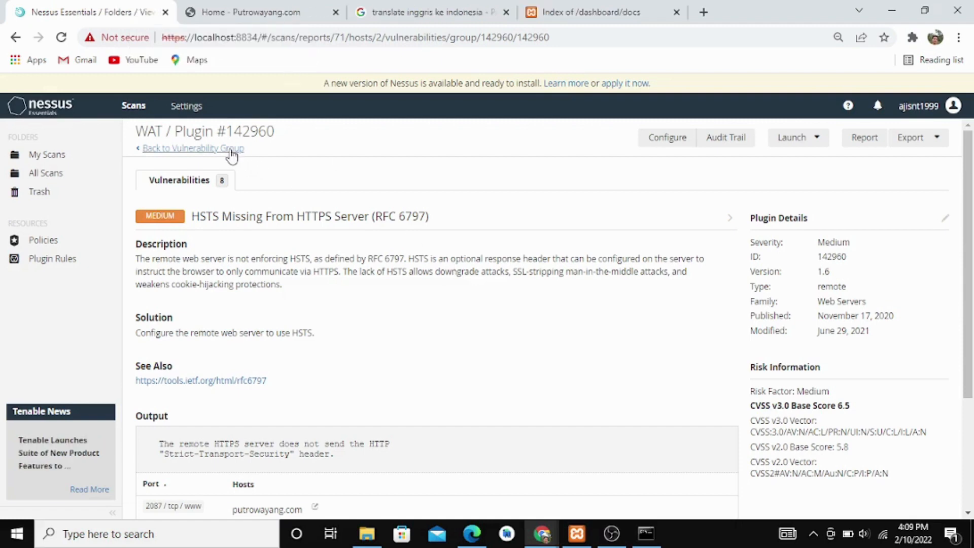
left_click(231, 155)
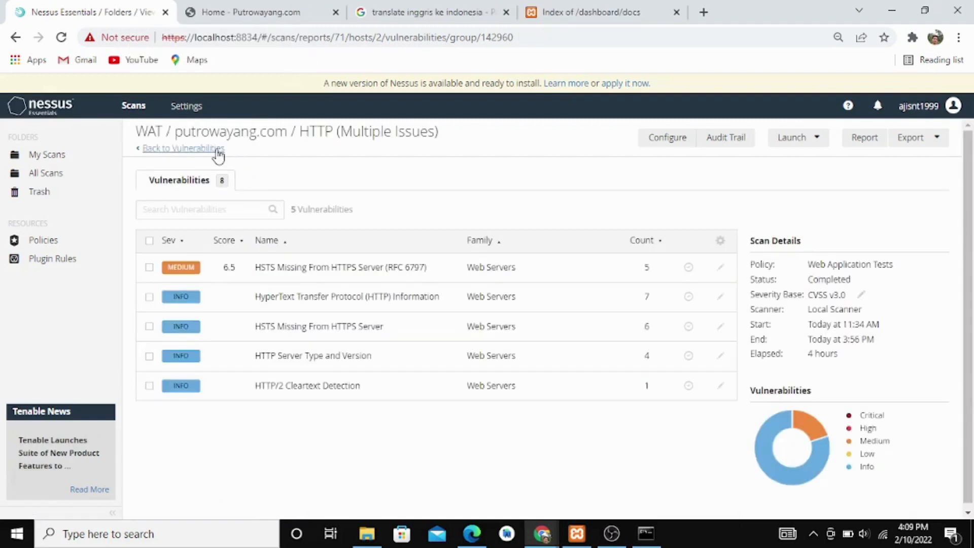
left_click(217, 151)
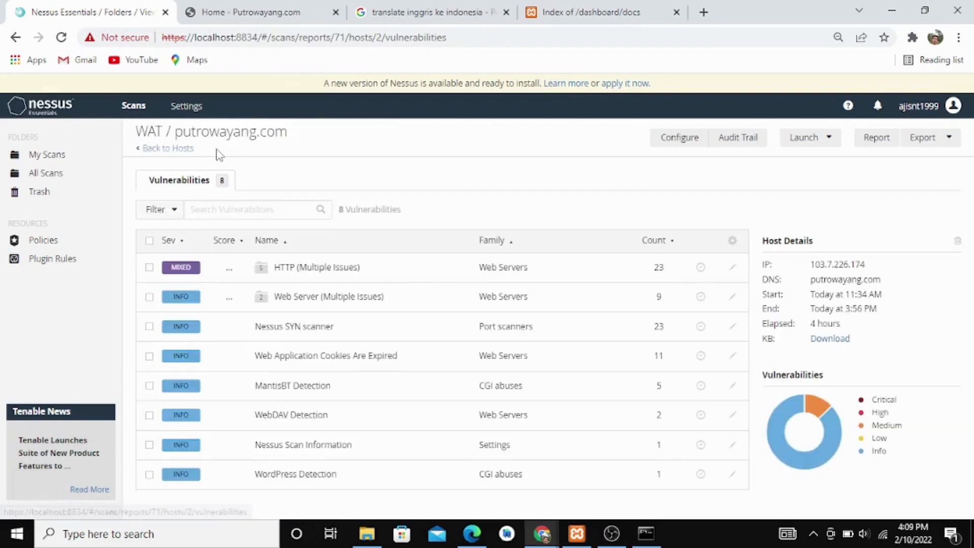
left_click(186, 151)
left_click(188, 149)
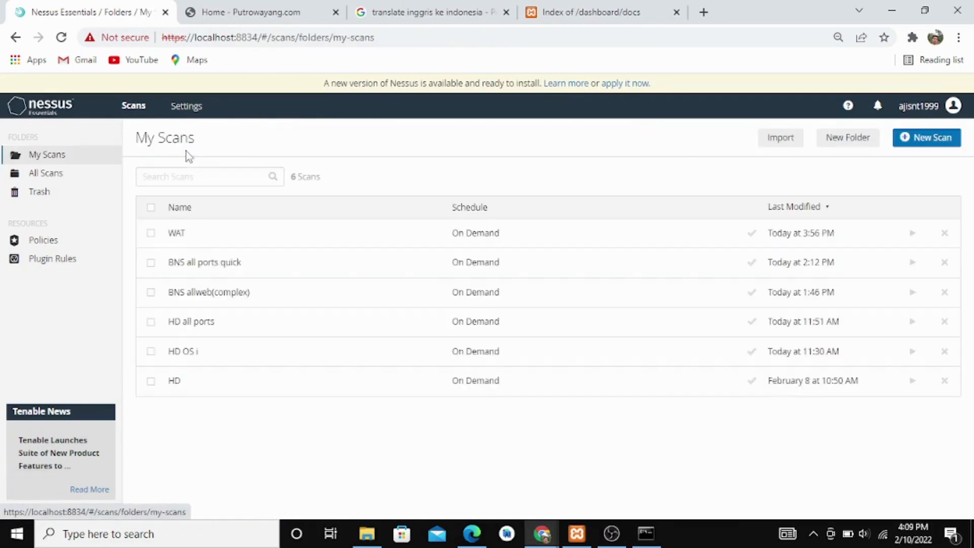